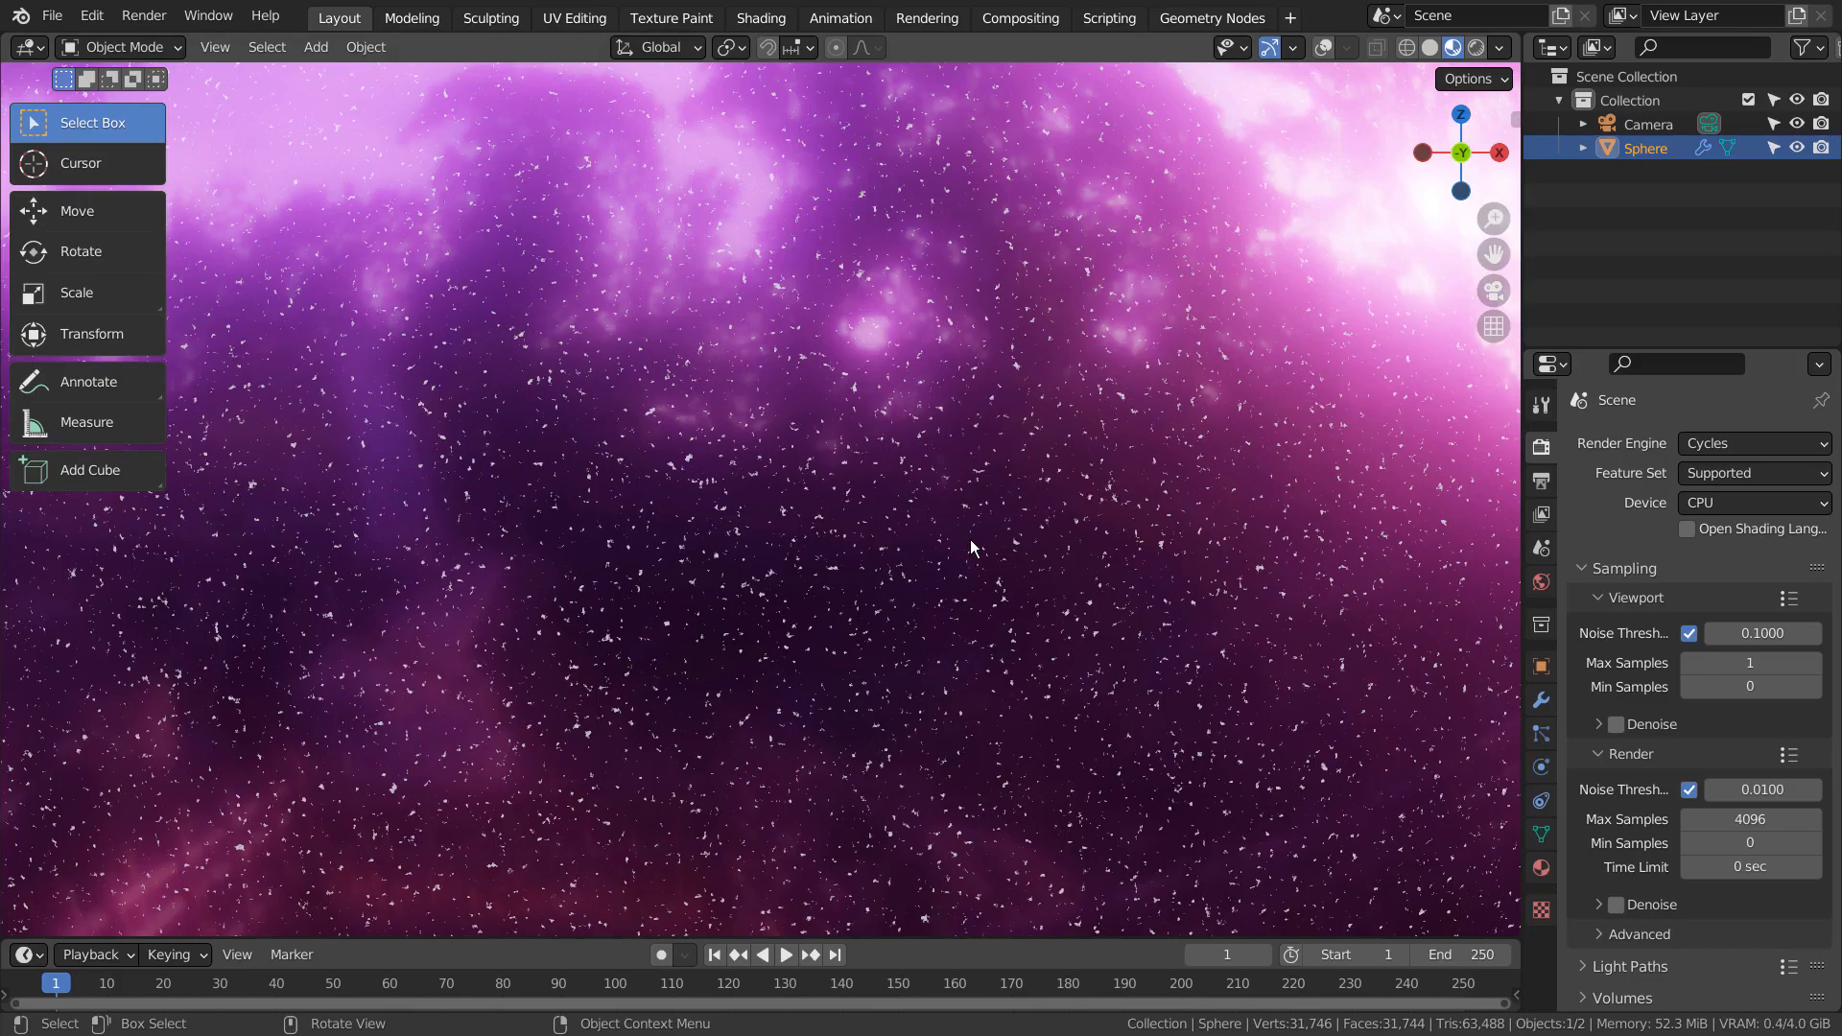
# Step: View the whole starry sphere from another side and show the world's forest.exr environment settings
pyautogui.scroll(-6, 970, 548)
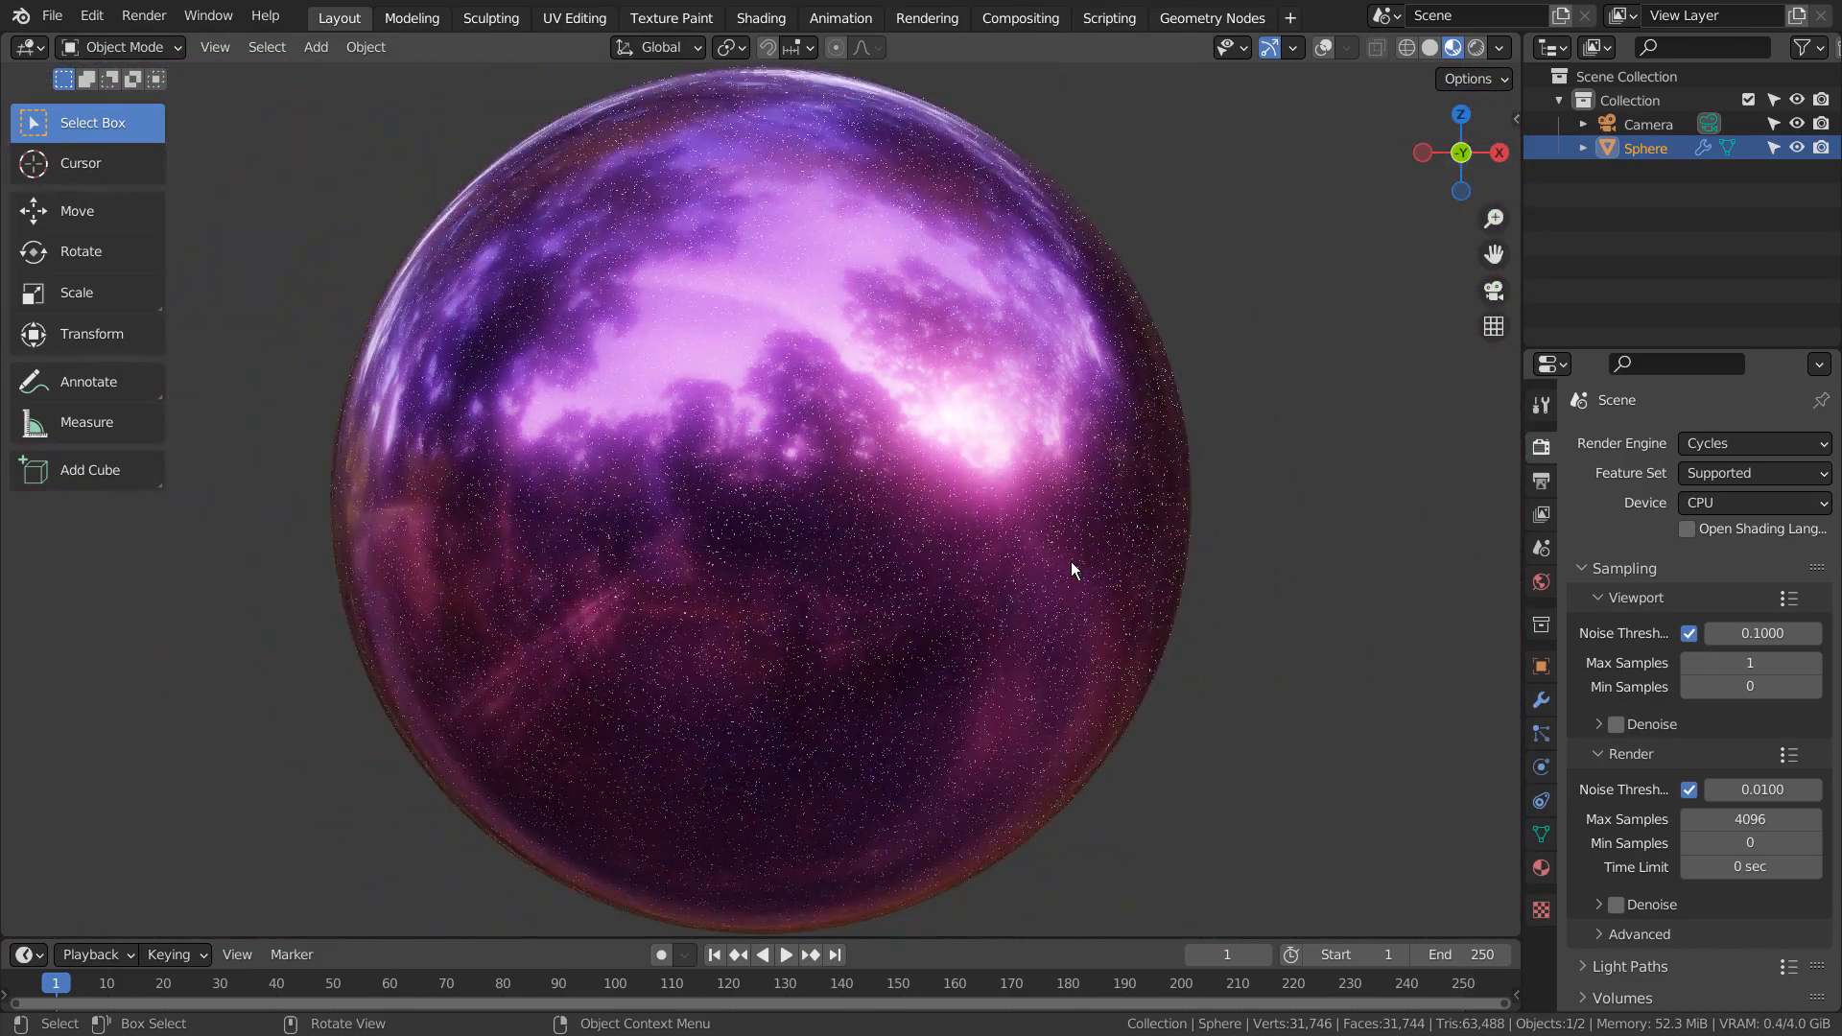
pyautogui.moveTo(1072, 568); pyautogui.dragTo(929, 602, button='middle')
pyautogui.click(1538, 580)
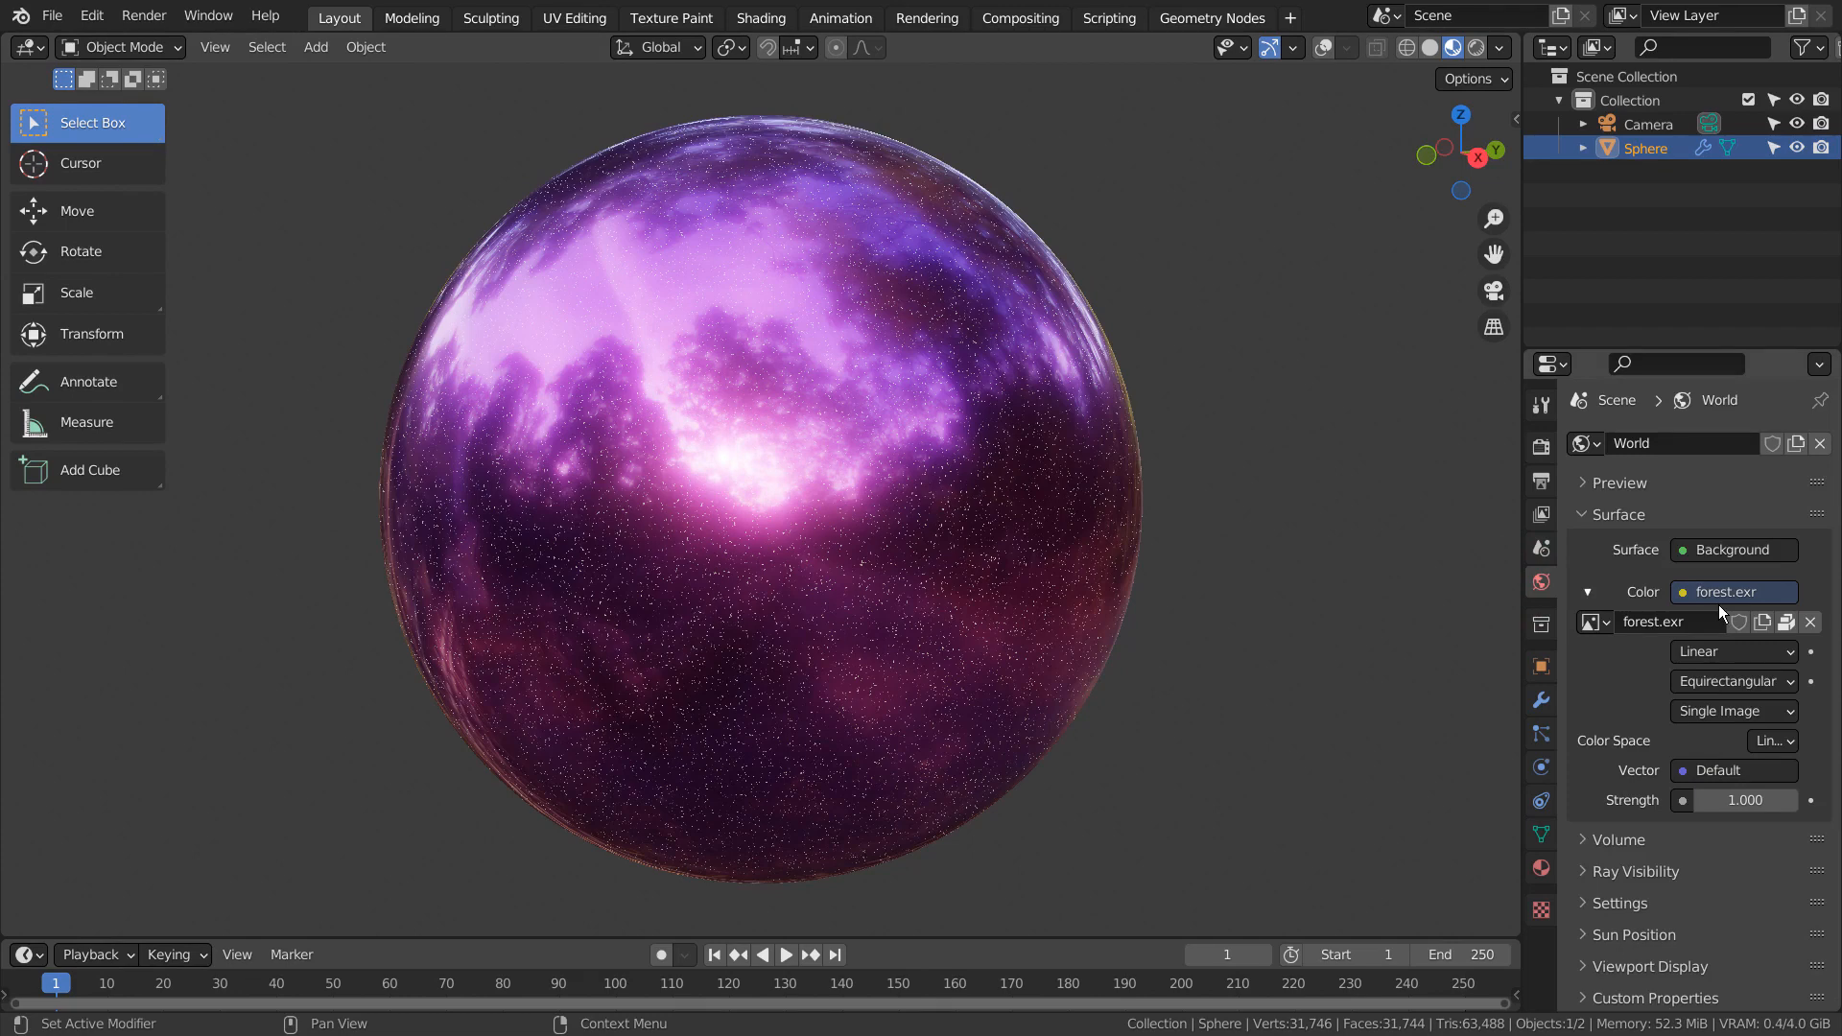
# Step: Examine Material.001's maximized node tree in the Shading workspace, from Texture Coordinate through both Principled BSDFs to Material Output
pyautogui.click(761, 17)
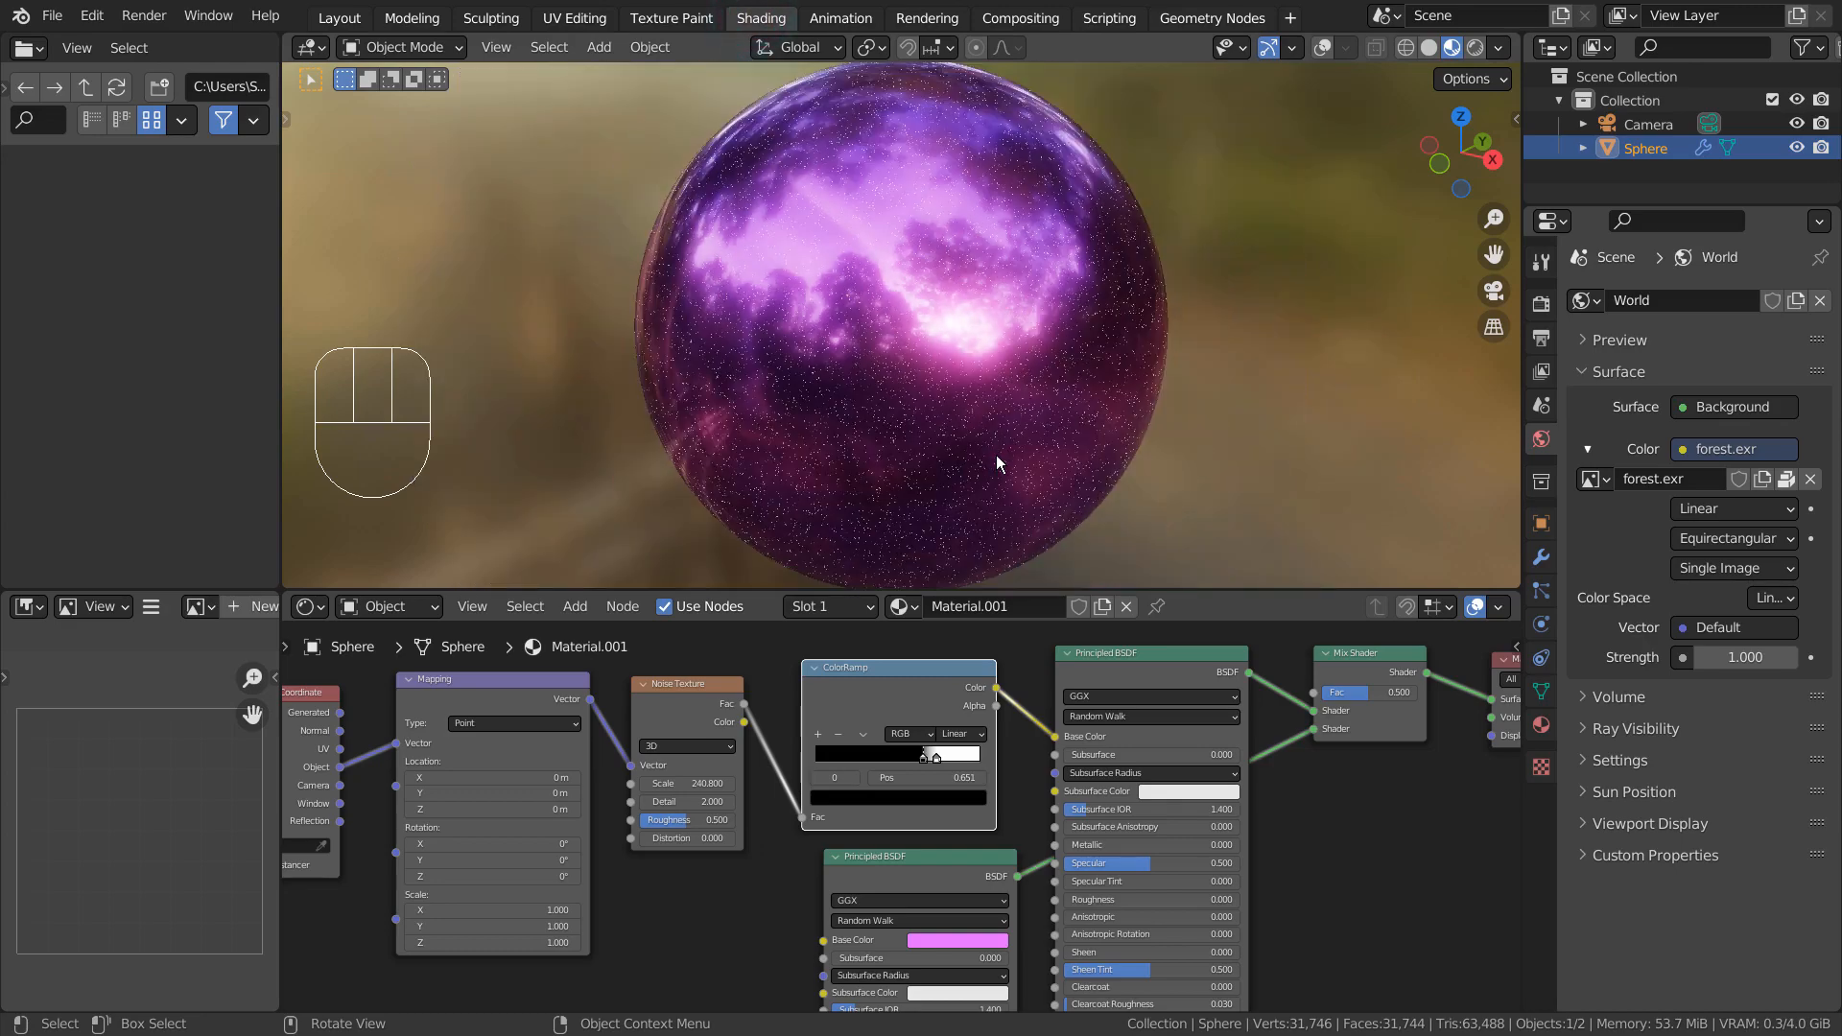
pyautogui.scroll(-1, 996, 455)
pyautogui.hotkey('ctrl', 'space')
pyautogui.press('Home')
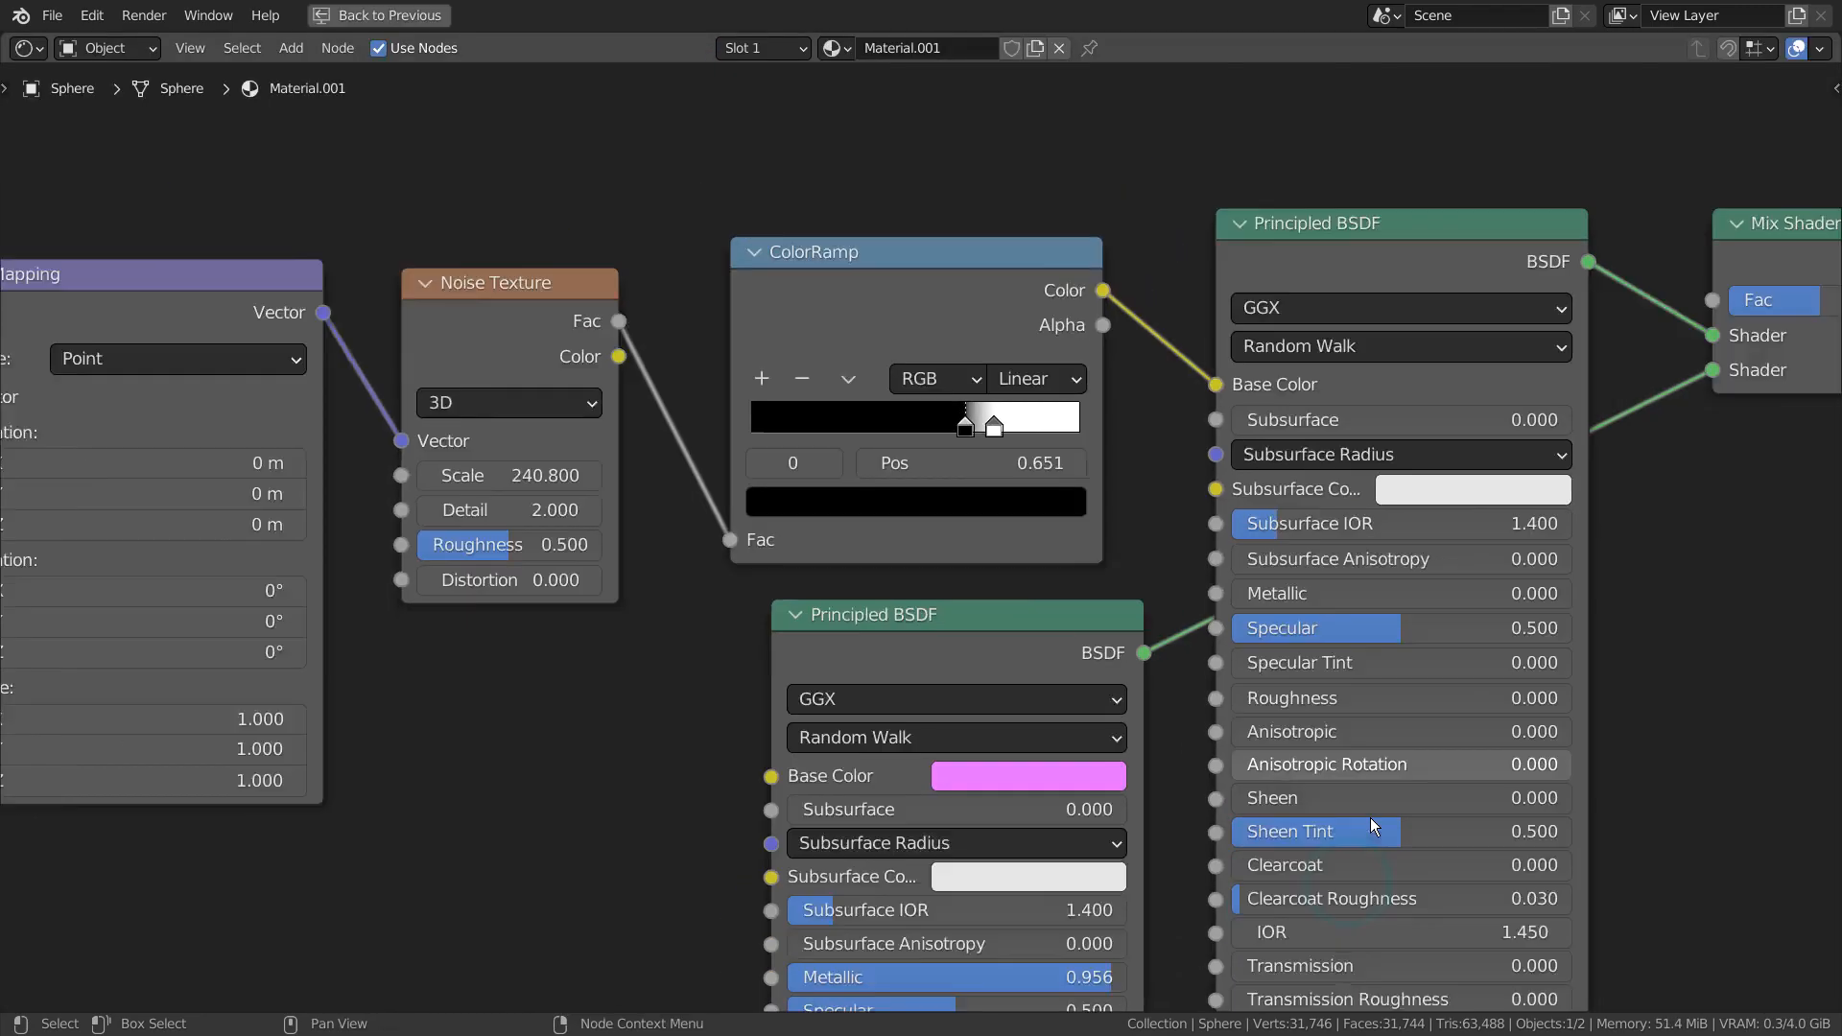
pyautogui.moveTo(1613, 839); pyautogui.dragTo(1585, 635, button='middle')
pyautogui.scroll(1, 1562, 635)
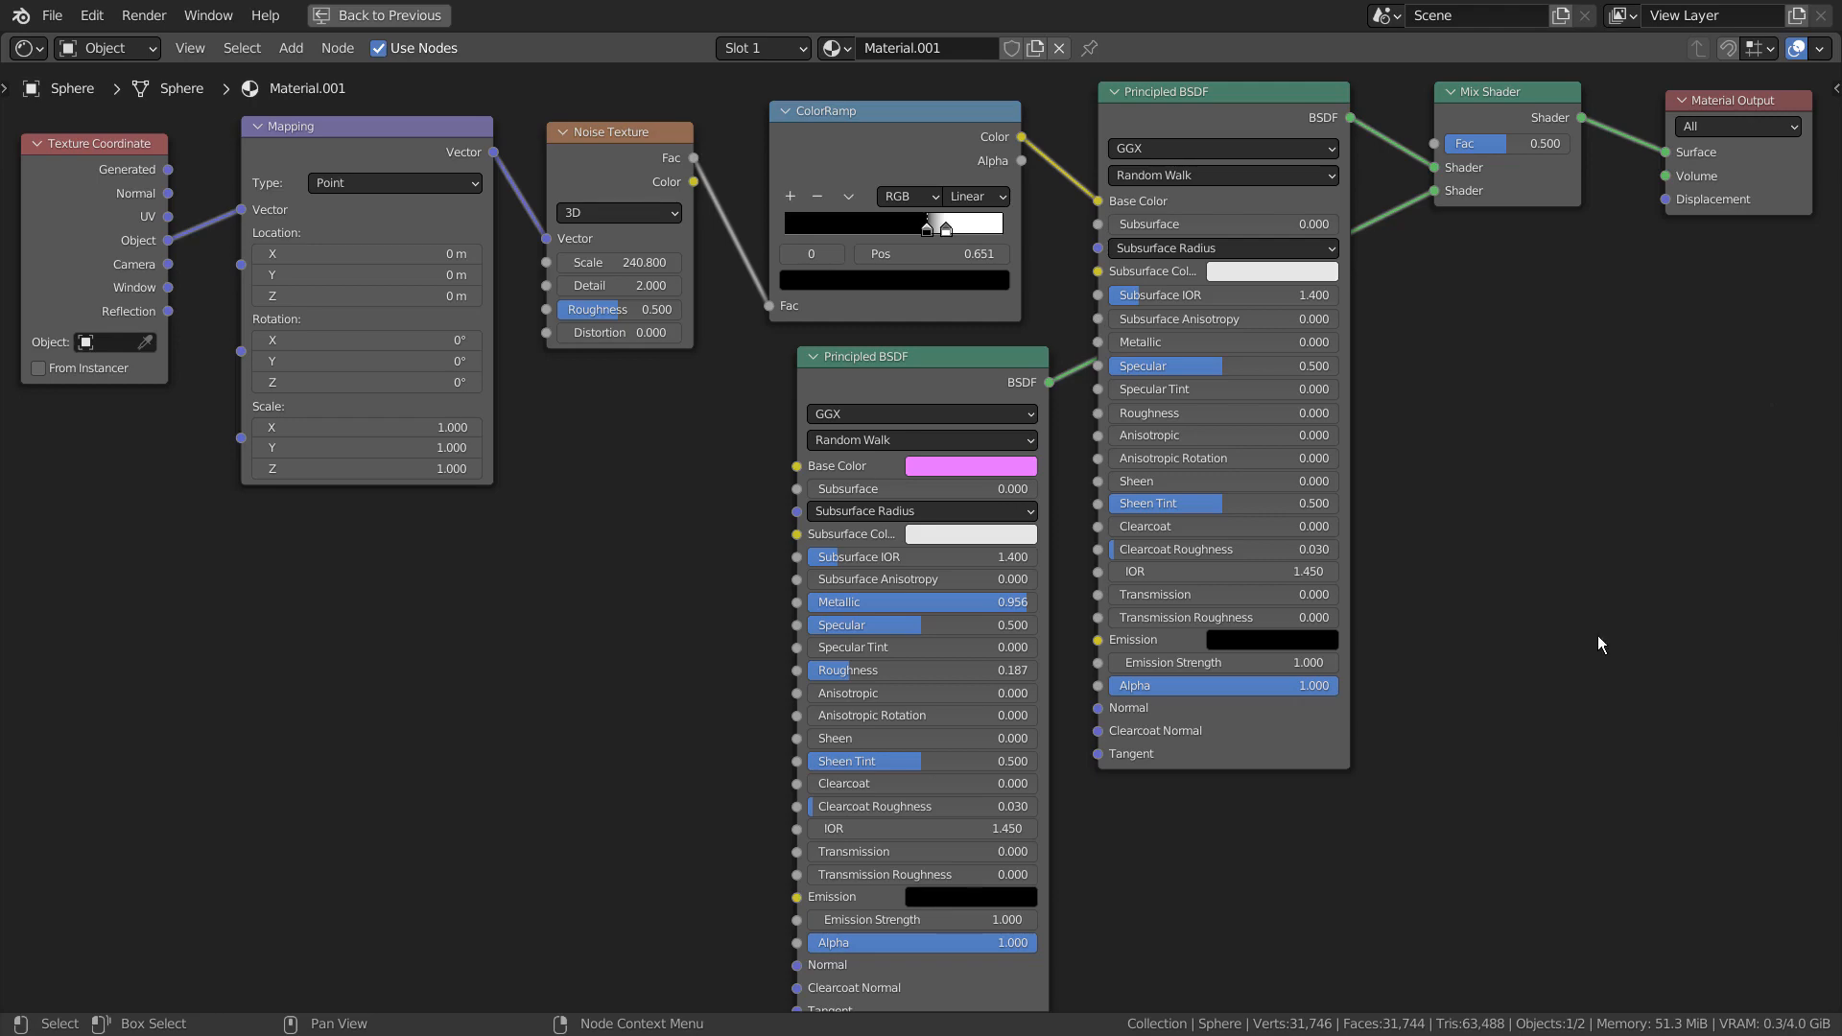
pyautogui.moveTo(1594, 640); pyautogui.dragTo(1044, 703, button='middle')
pyautogui.scroll(4, 1075, 683)
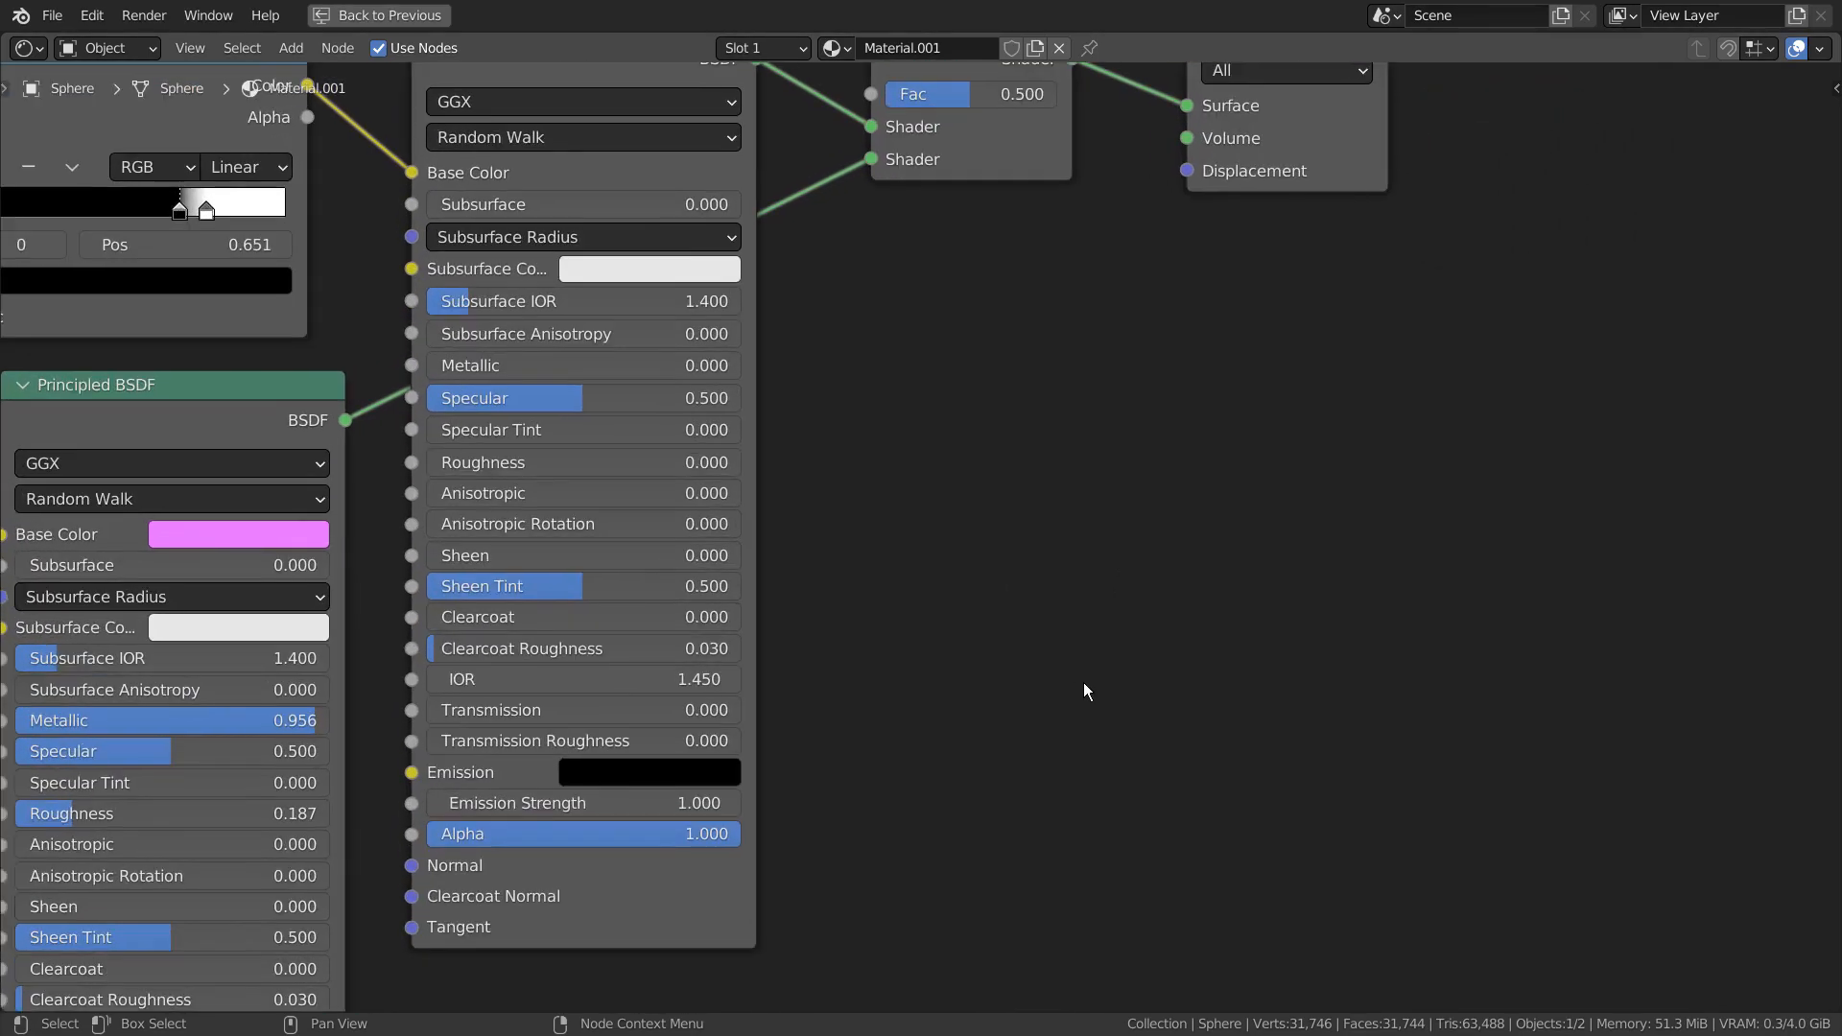
pyautogui.moveTo(1144, 655); pyautogui.dragTo(1166, 721, button='middle')
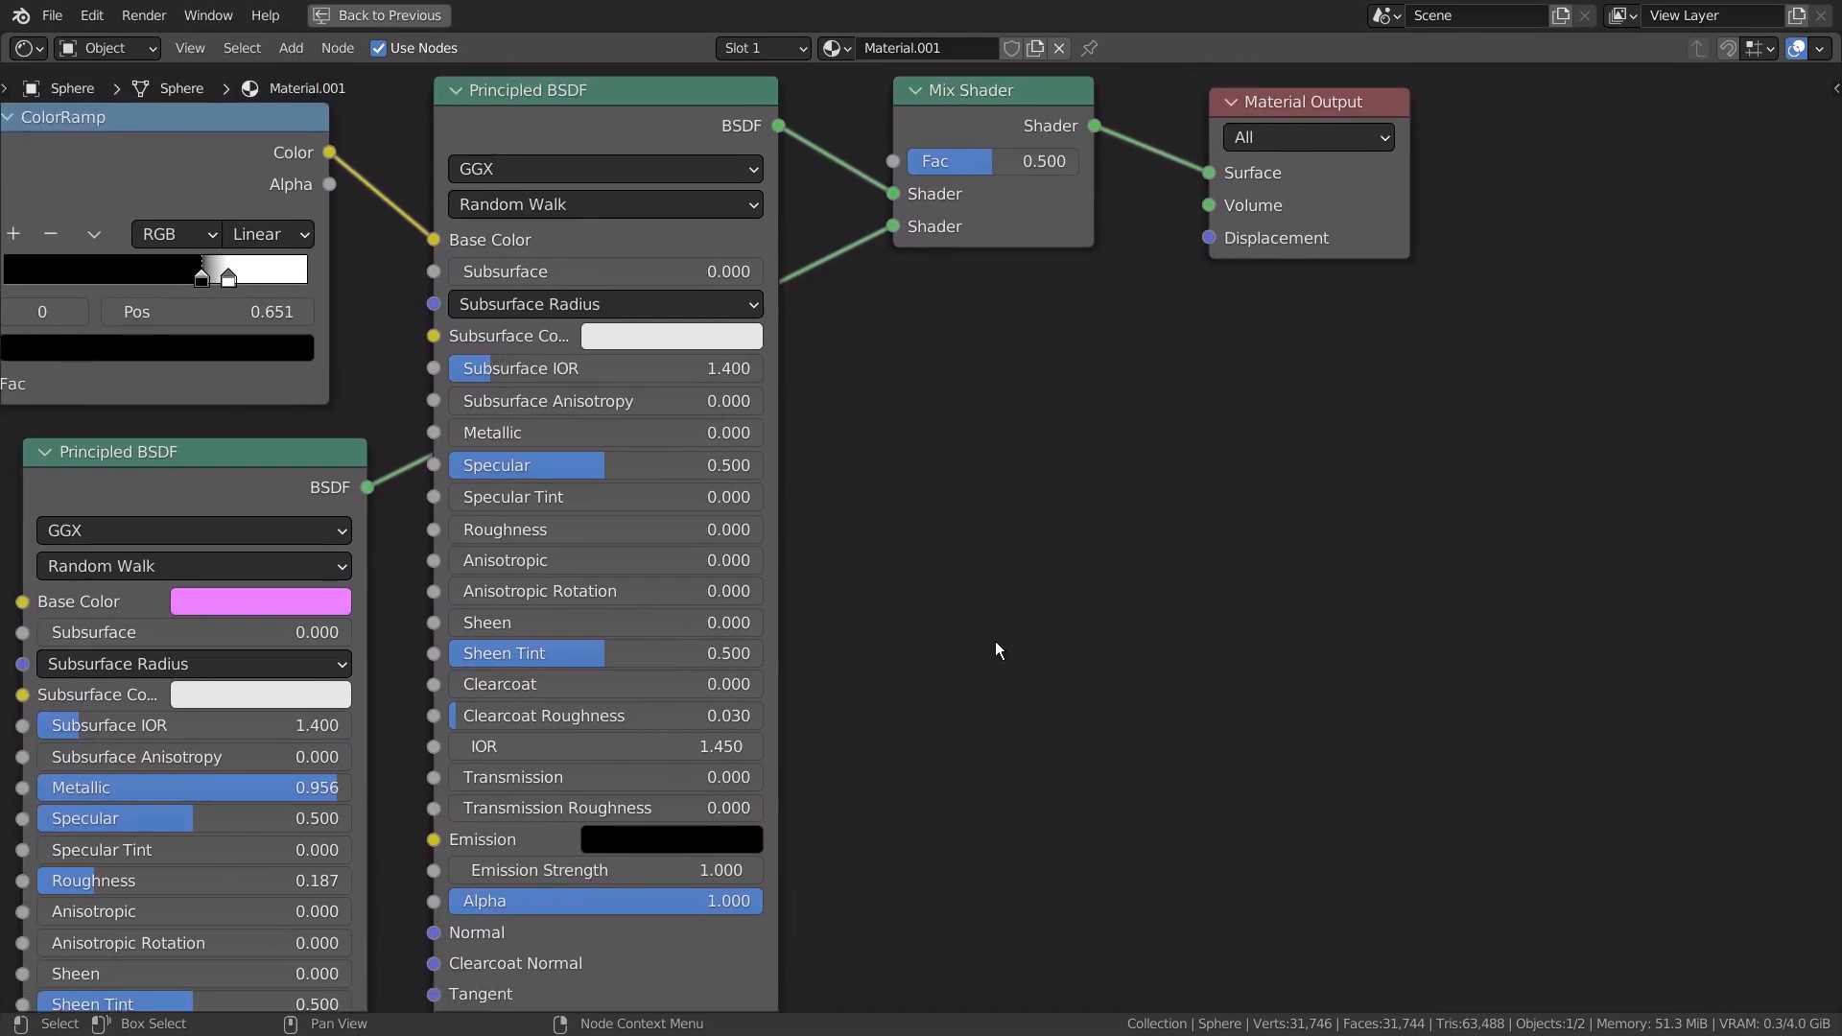
pyautogui.moveTo(925, 632); pyautogui.dragTo(1801, 862, button='middle')
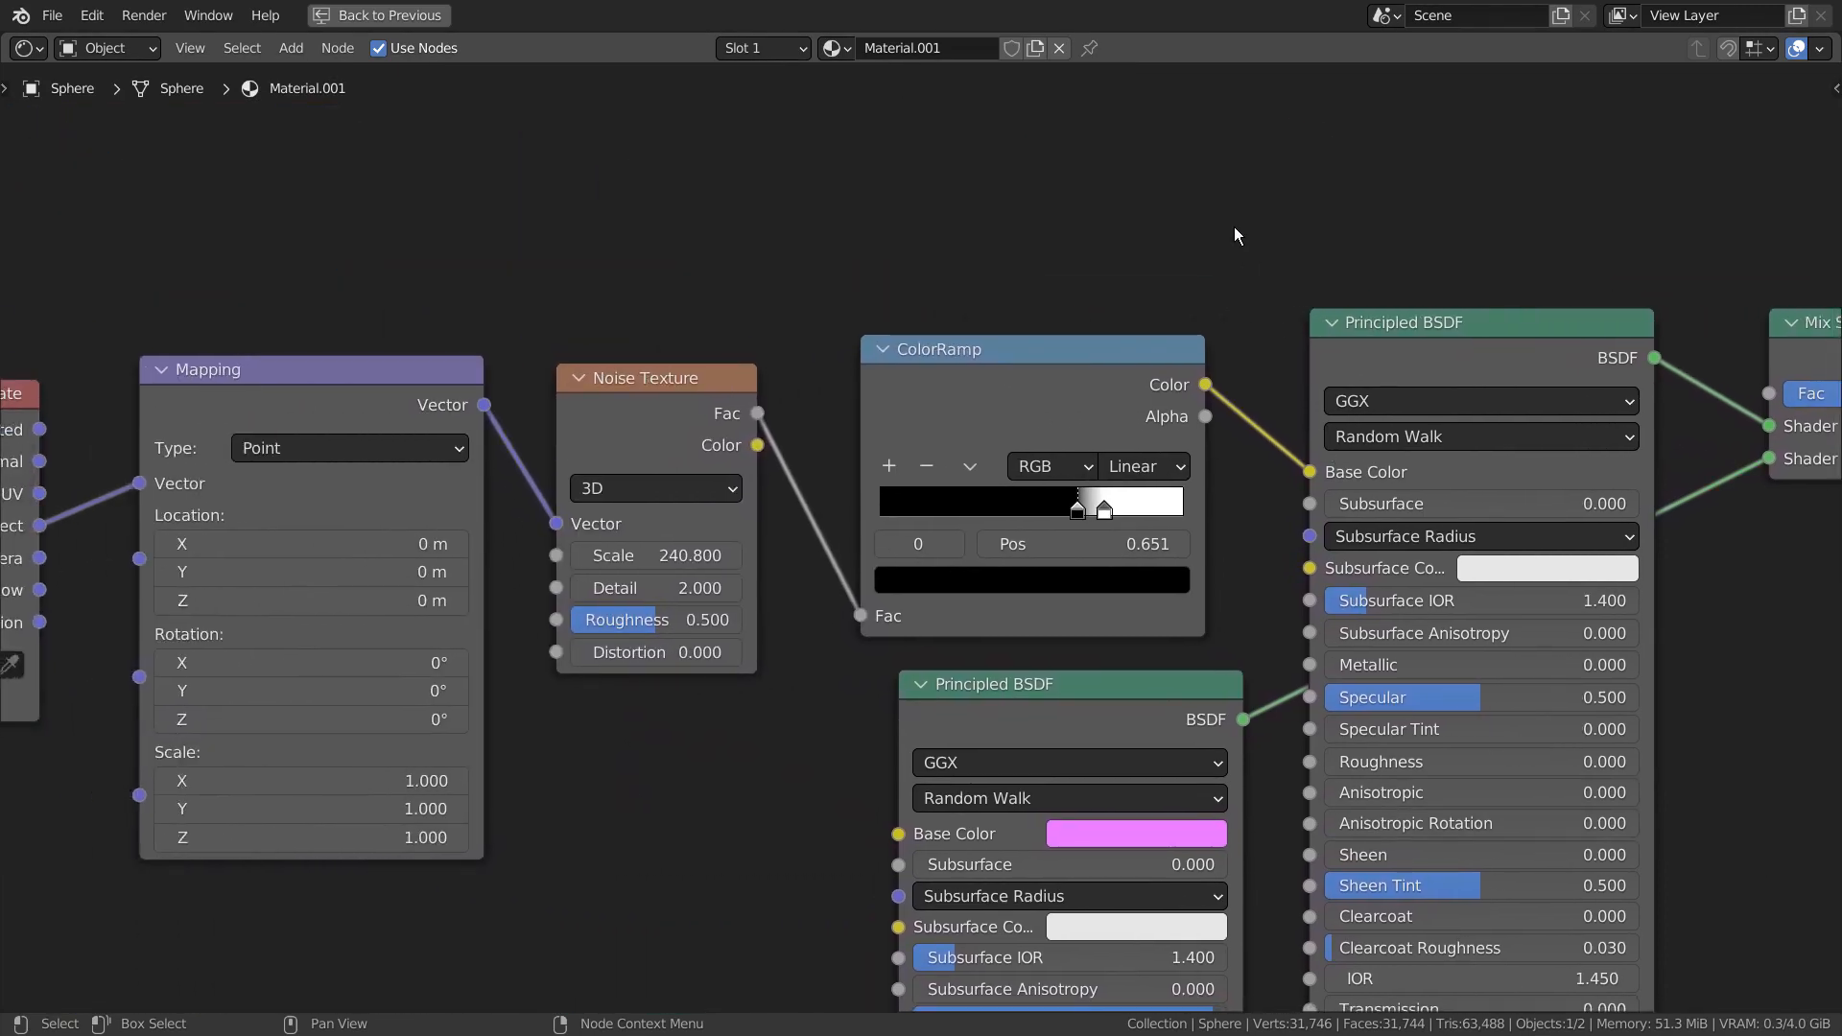
pyautogui.moveTo(1234, 230); pyautogui.dragTo(1655, 264, button='middle')
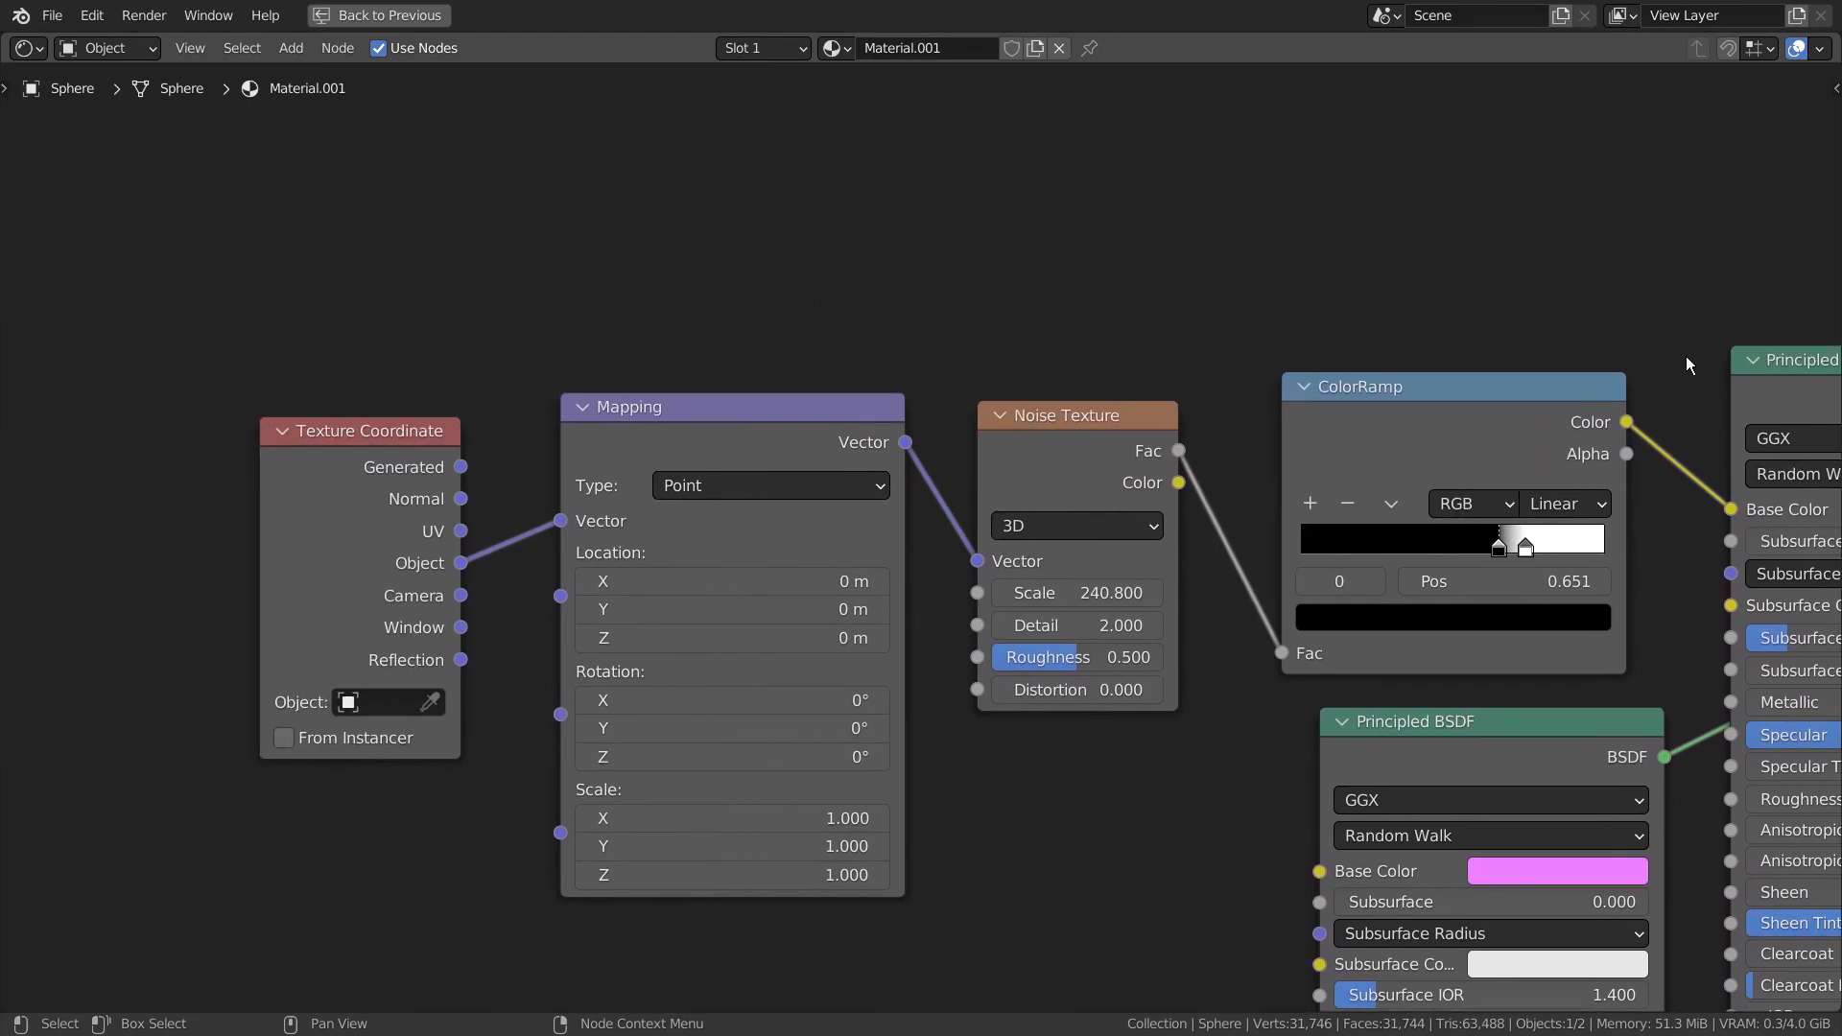
pyautogui.moveTo(1696, 584); pyautogui.dragTo(1138, 899, button='middle')
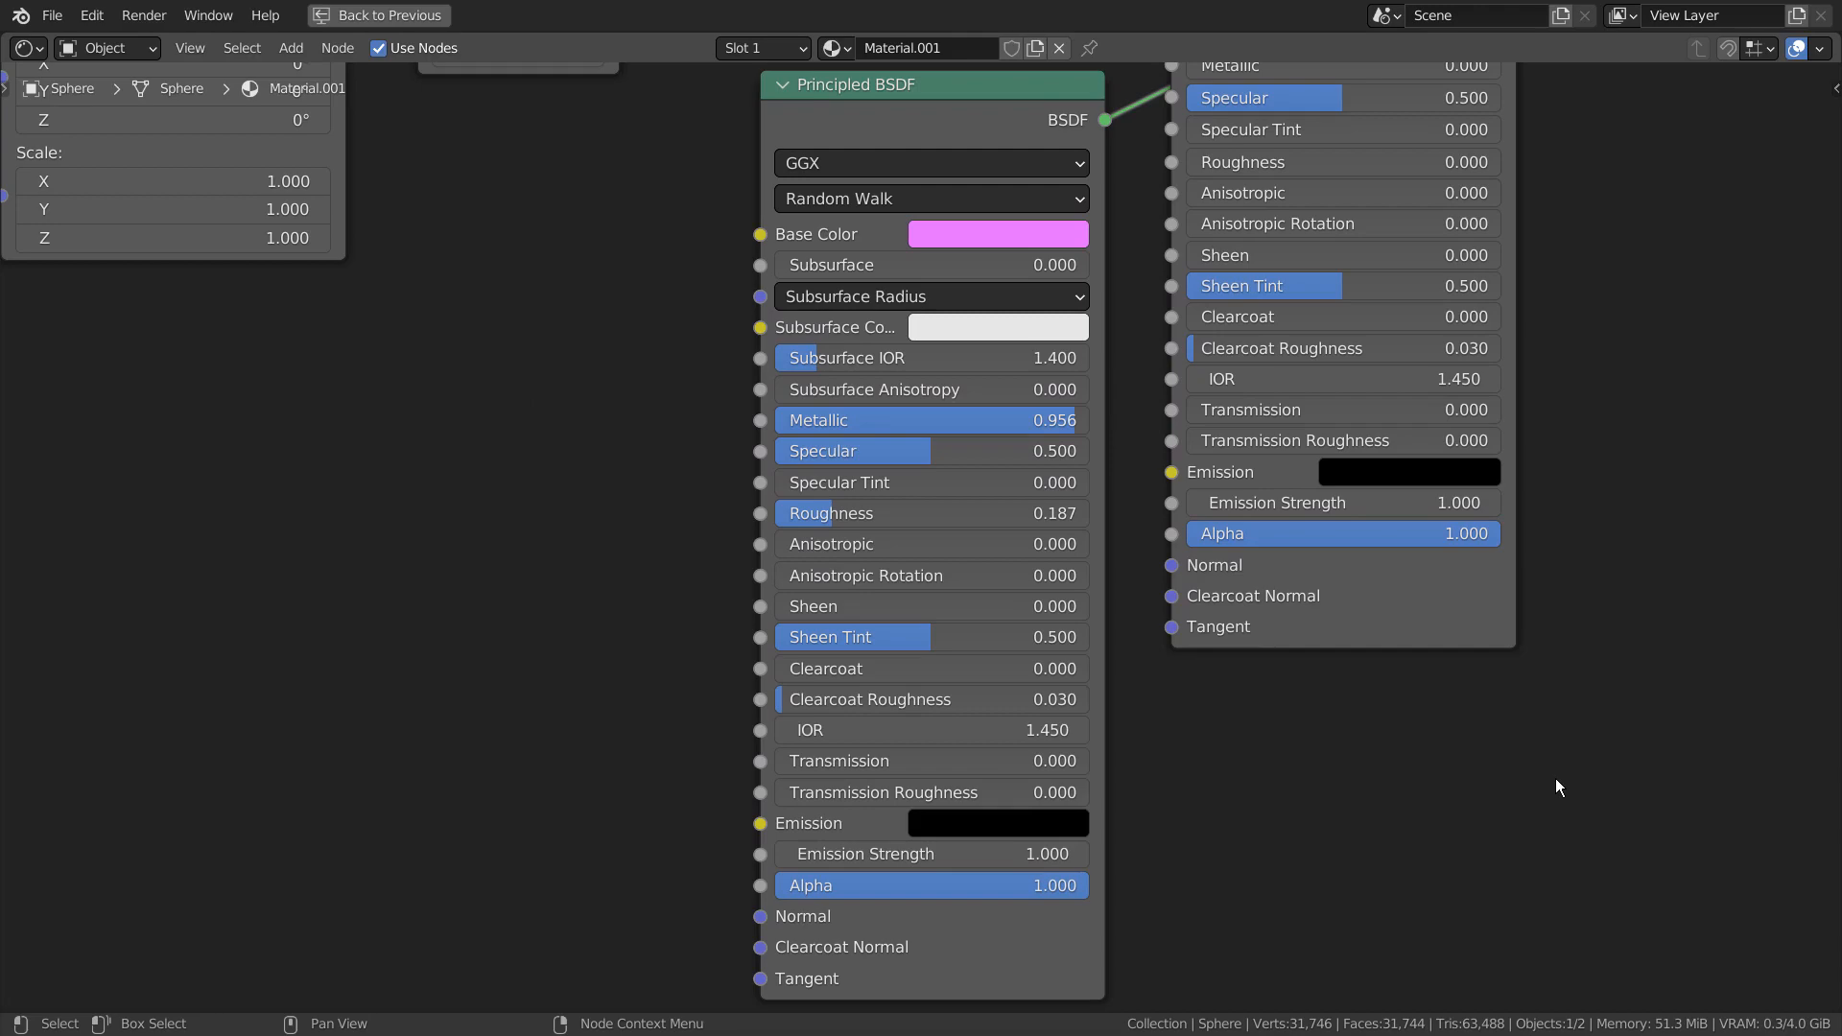
pyautogui.moveTo(1614, 387); pyautogui.dragTo(1411, 745, button='middle')
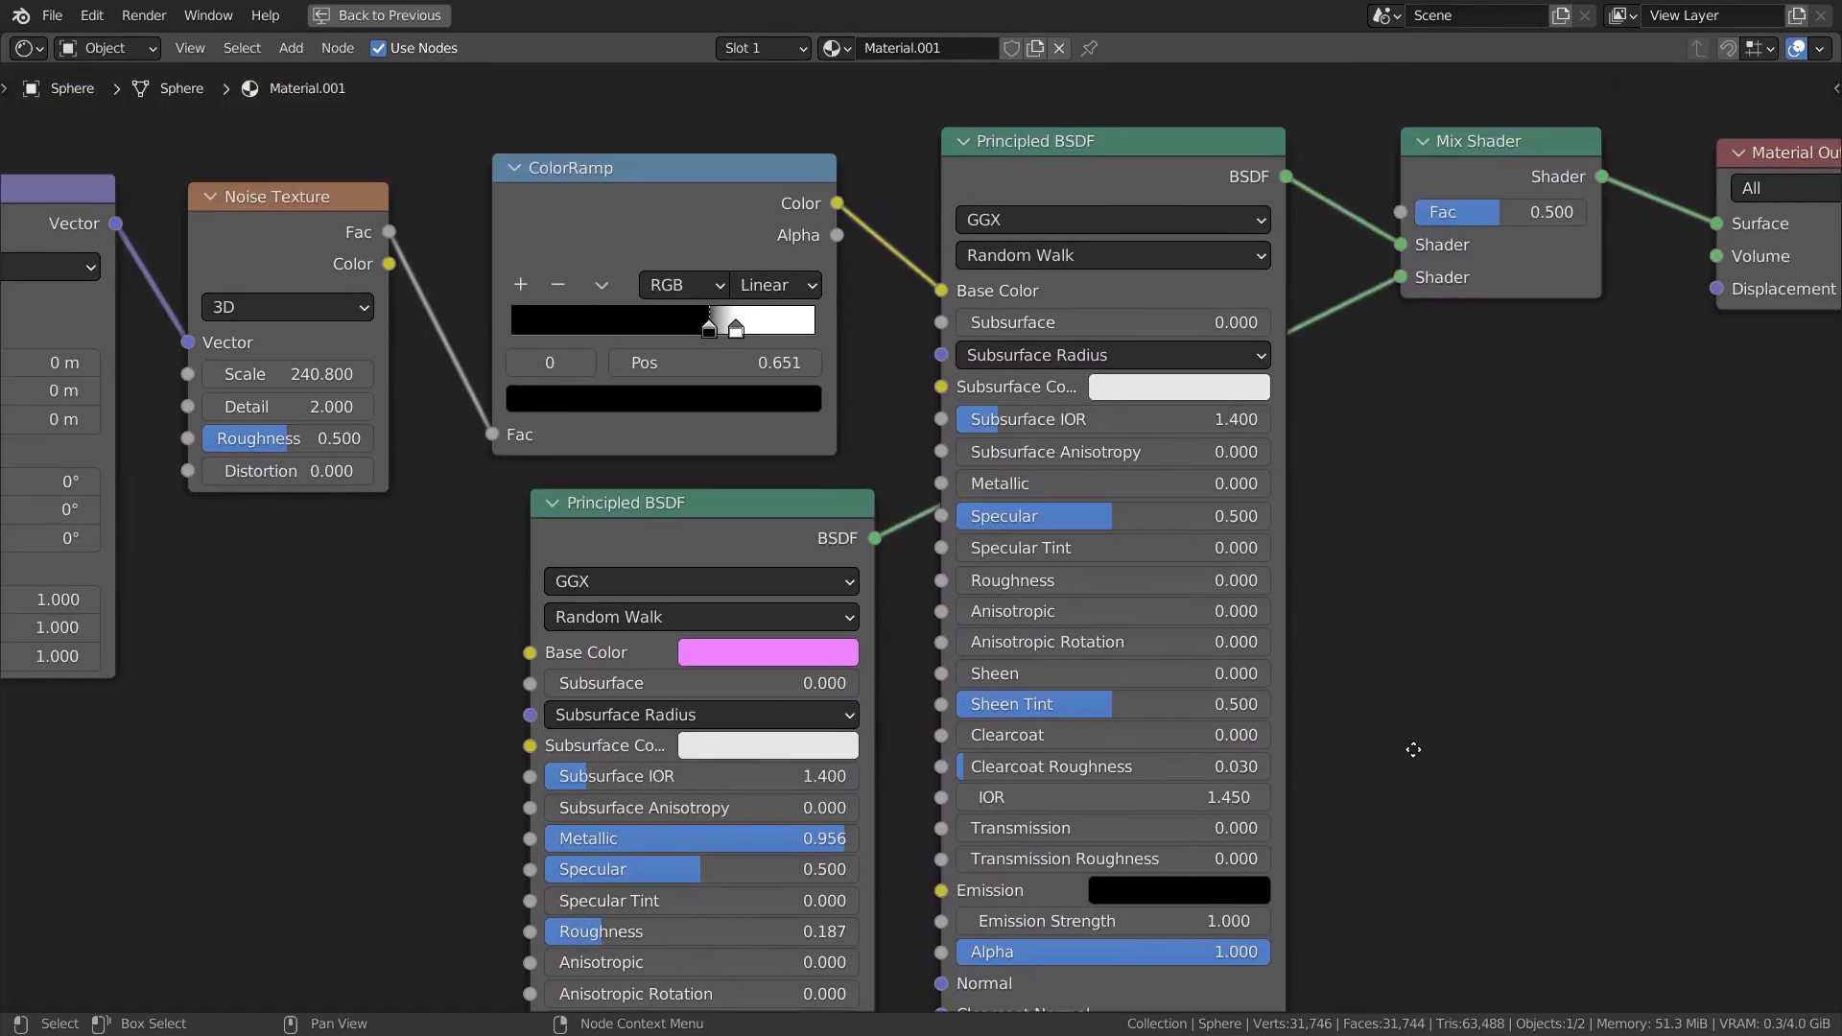
# Step: Restore the split view, try a light cyan base color on the pink Principled BSDF, and undo it
pyautogui.hotkey('ctrl', 'space')
pyautogui.scroll(15, 845, 877)
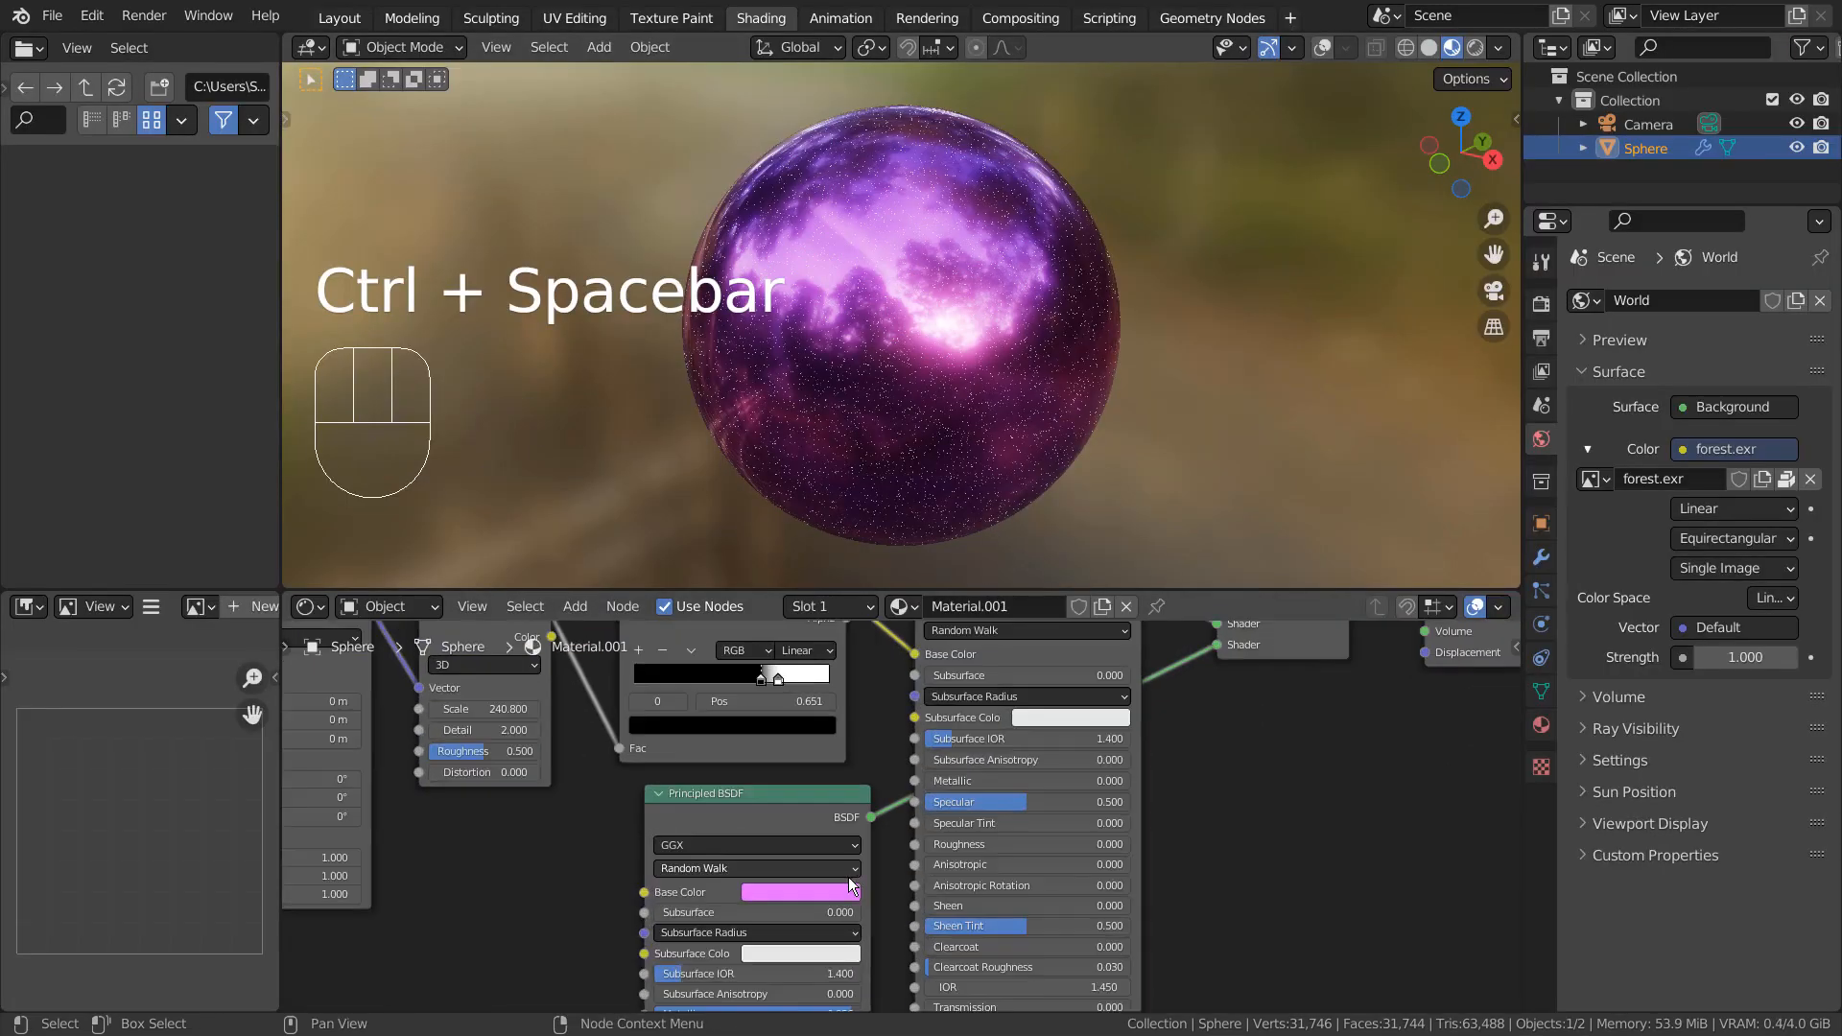
pyautogui.keyDown('shift'); pyautogui.moveTo(844, 878); pyautogui.dragTo(1109, 764, button='middle'); pyautogui.keyUp('shift')
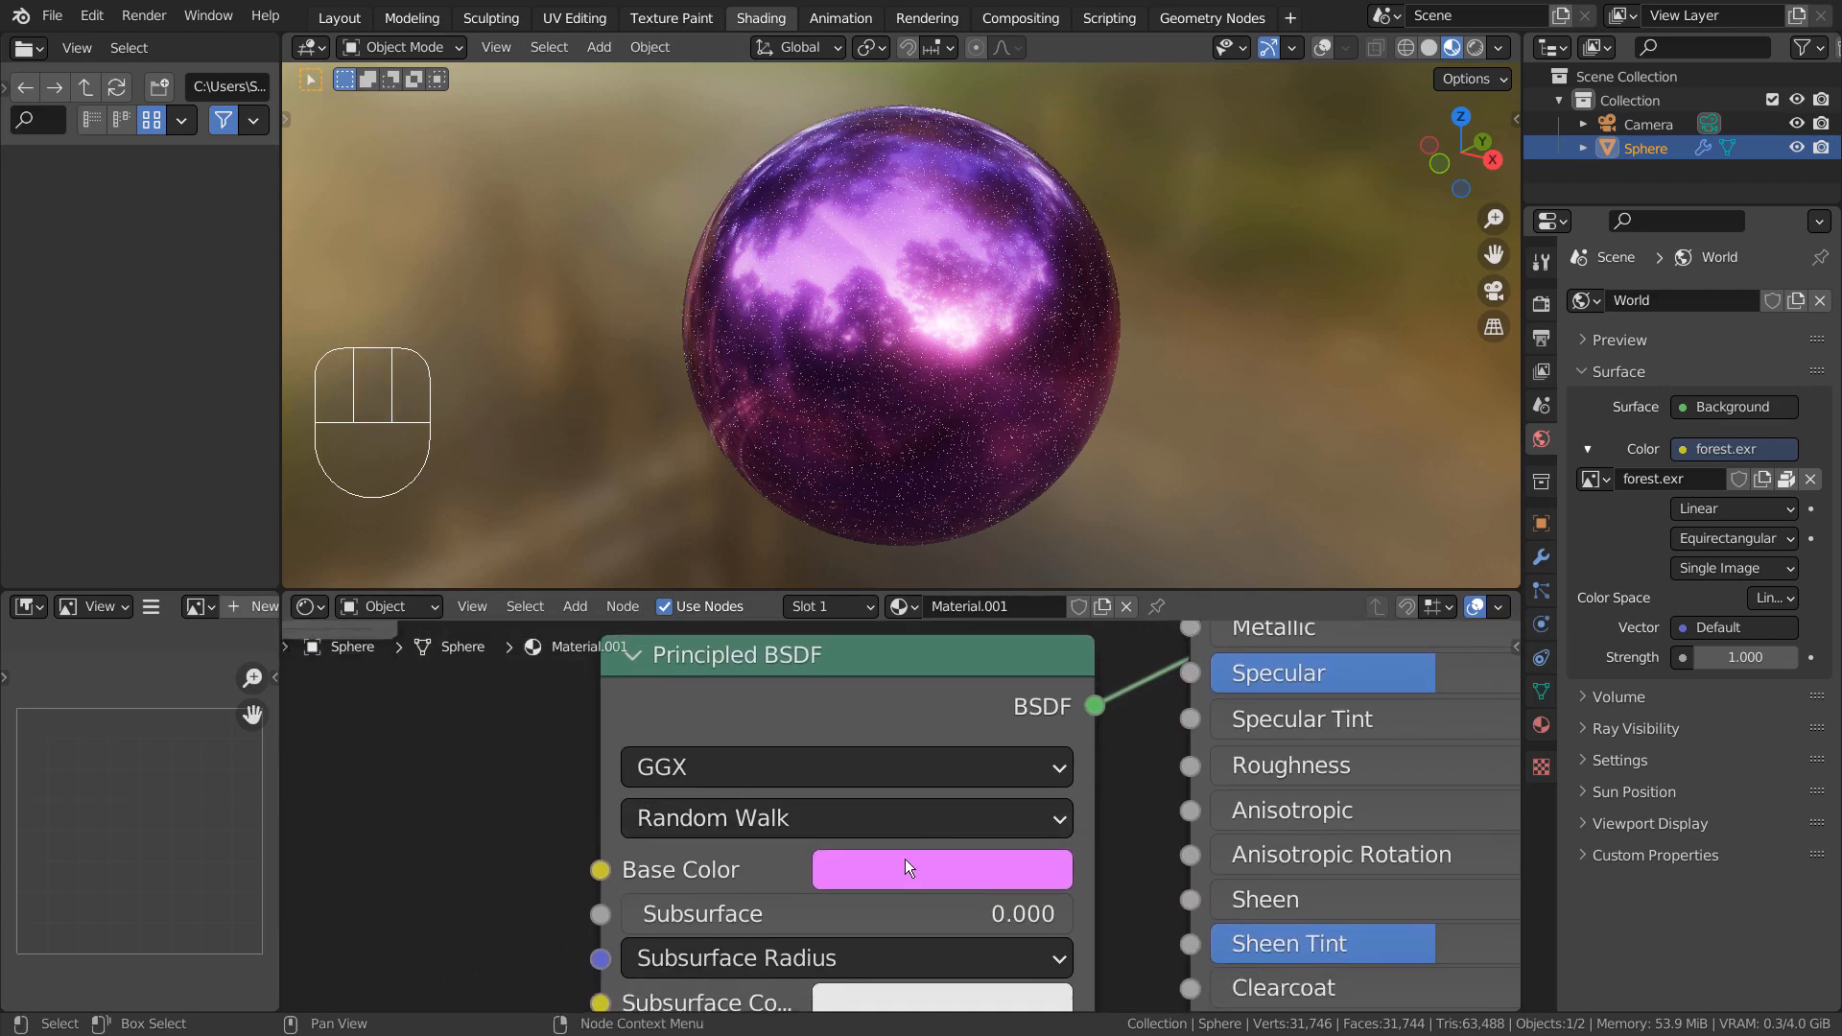
pyautogui.click(911, 877)
pyautogui.moveTo(912, 502)
pyautogui.mouseDown()
pyautogui.moveTo(909, 403)
pyautogui.moveTo(929, 484)
pyautogui.moveTo(983, 508)
pyautogui.moveTo(892, 502)
pyautogui.moveTo(978, 555)
pyautogui.moveTo(1065, 464)
pyautogui.moveTo(1061, 359)
pyautogui.moveTo(1014, 517)
pyautogui.moveTo(962, 525)
pyautogui.moveTo(897, 443)
pyautogui.moveTo(986, 365)
pyautogui.mouseUp()
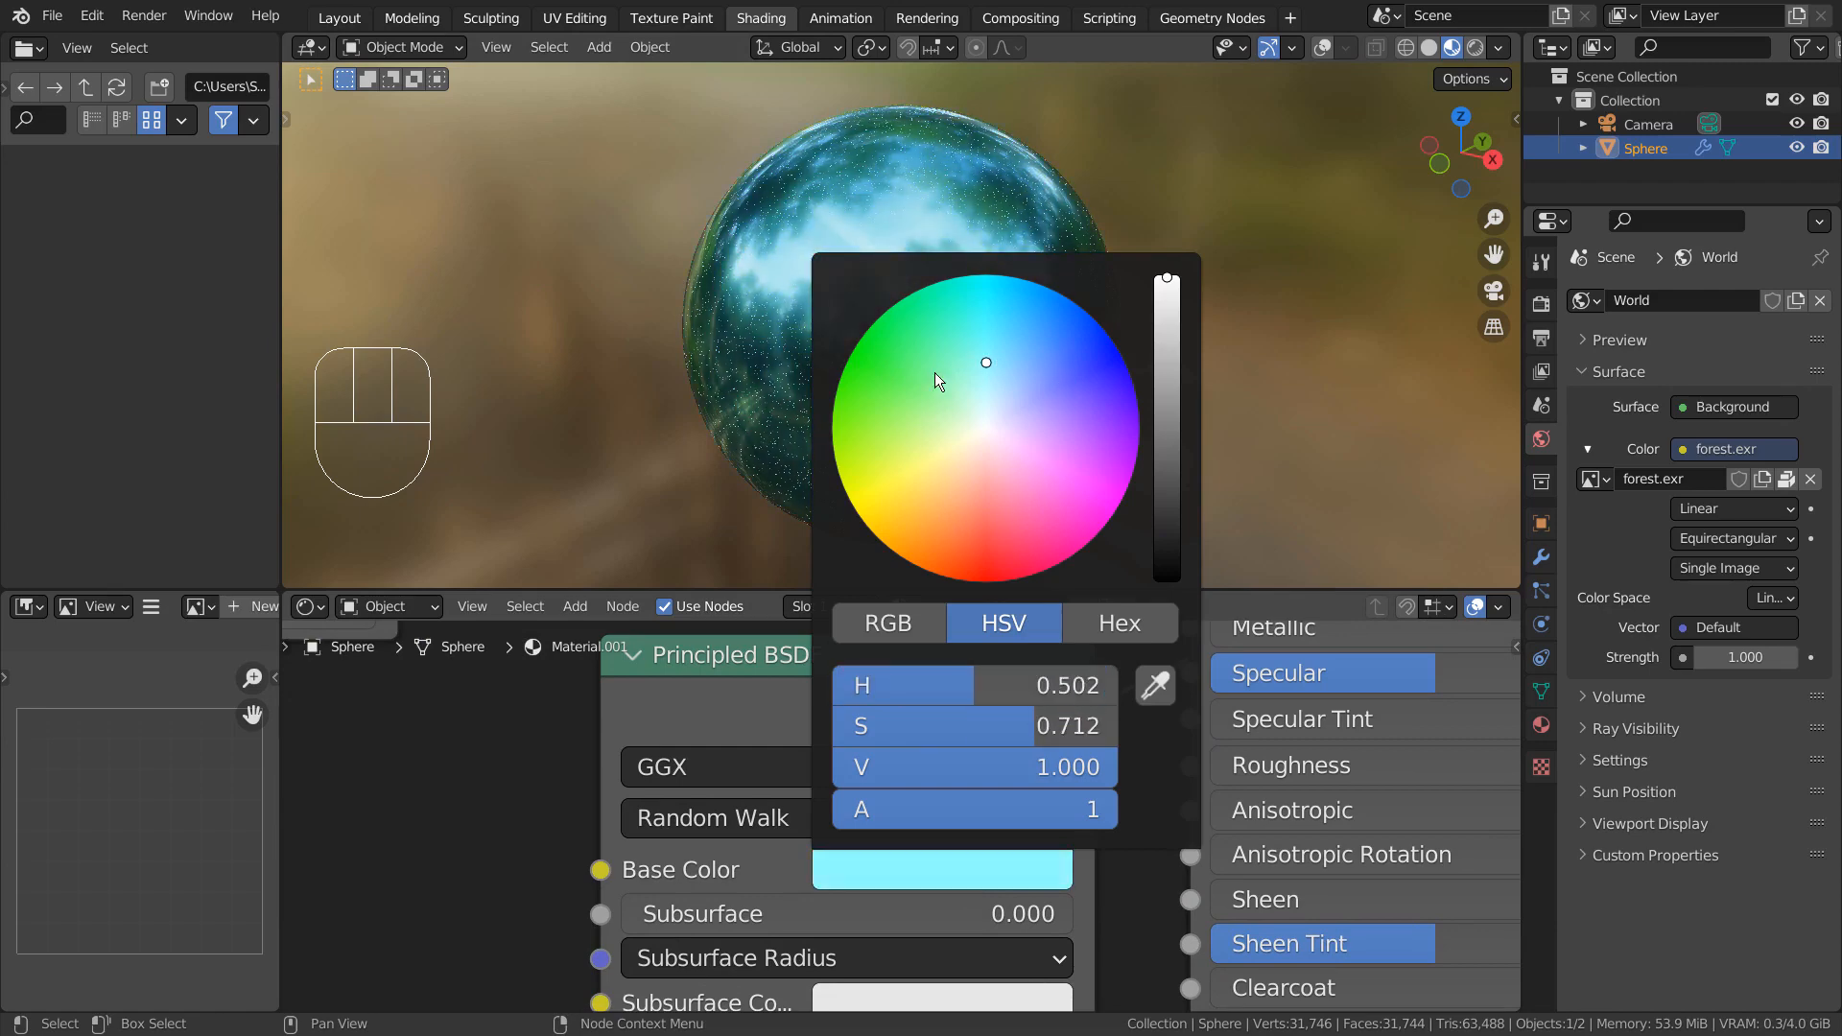
pyautogui.hotkey('ctrl', 'z')
# Step: Try other positions for the ColorRamp's white and black stops while viewing the stars up close, undoing the changes
pyautogui.scroll(-2, 1046, 880)
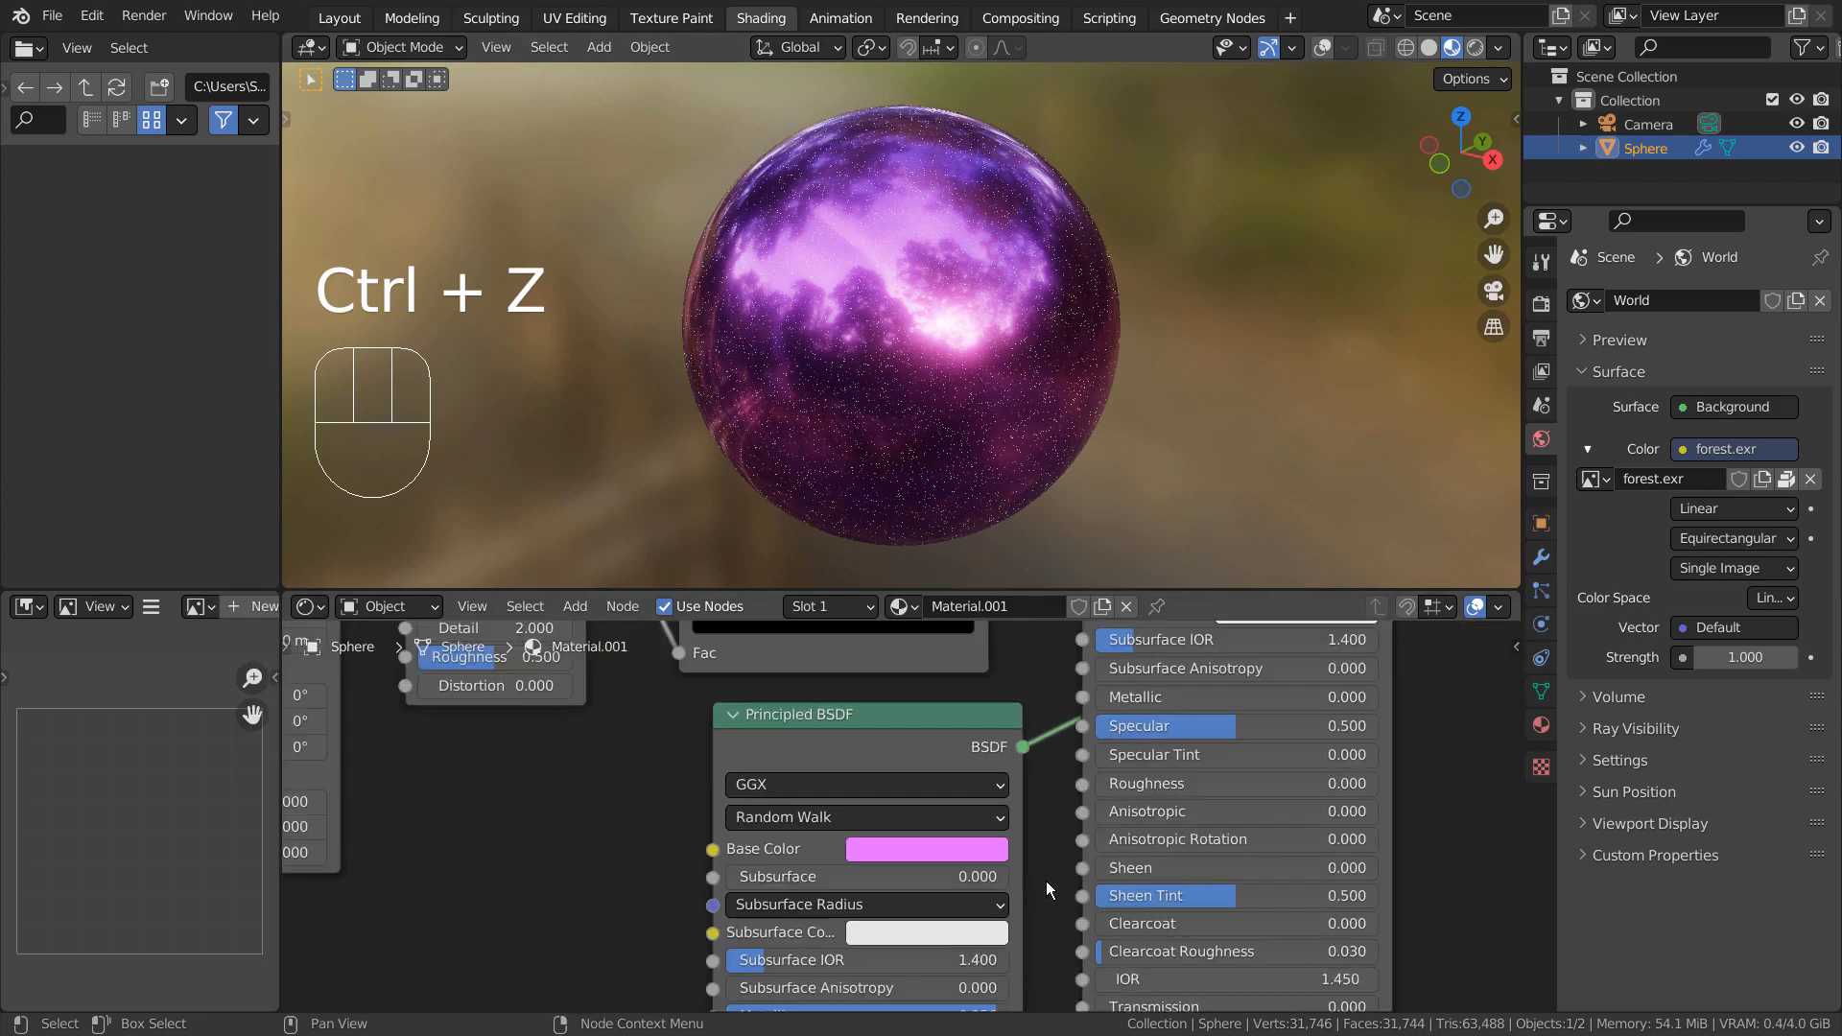
pyautogui.scroll(-2, 1045, 881)
pyautogui.keyDown('shift'); pyautogui.moveTo(1035, 854); pyautogui.dragTo(761, 884, button='middle'); pyautogui.keyUp('shift')
pyautogui.scroll(3, 616, 785)
pyautogui.keyDown('shift'); pyautogui.moveTo(620, 786); pyautogui.dragTo(1112, 840, button='middle'); pyautogui.keyUp('shift')
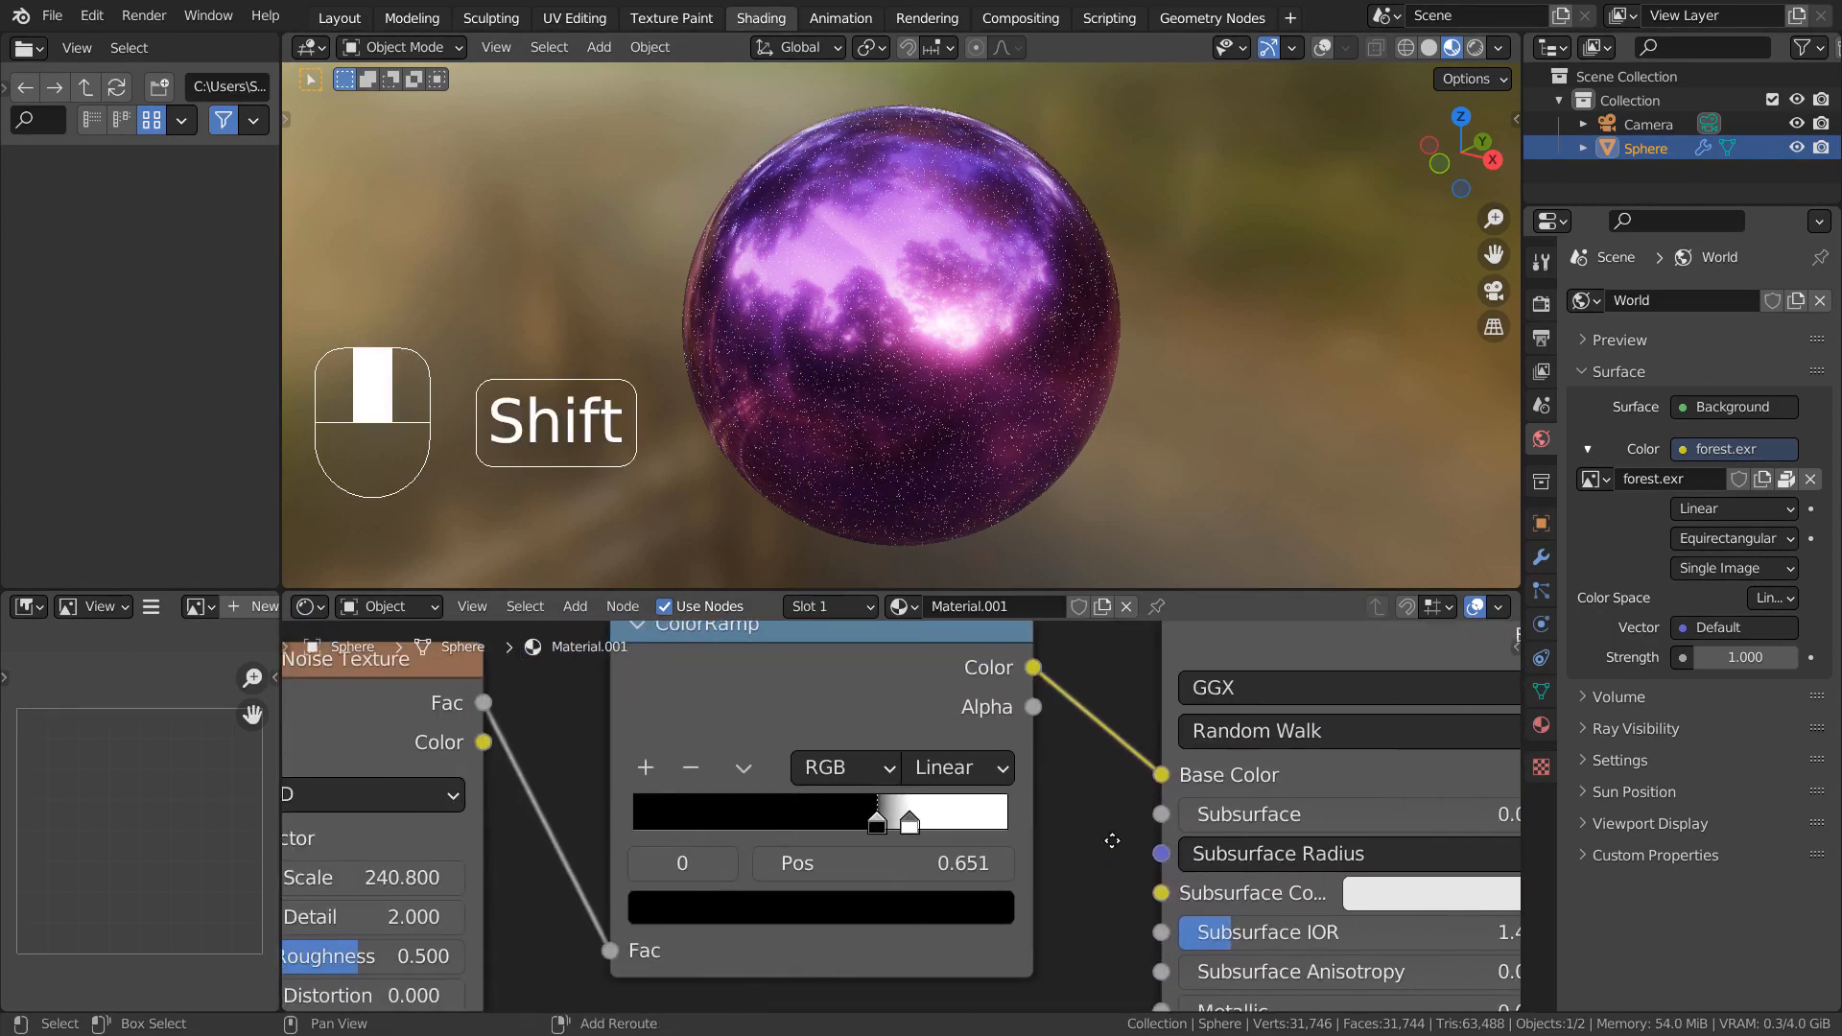
pyautogui.scroll(5, 1022, 466)
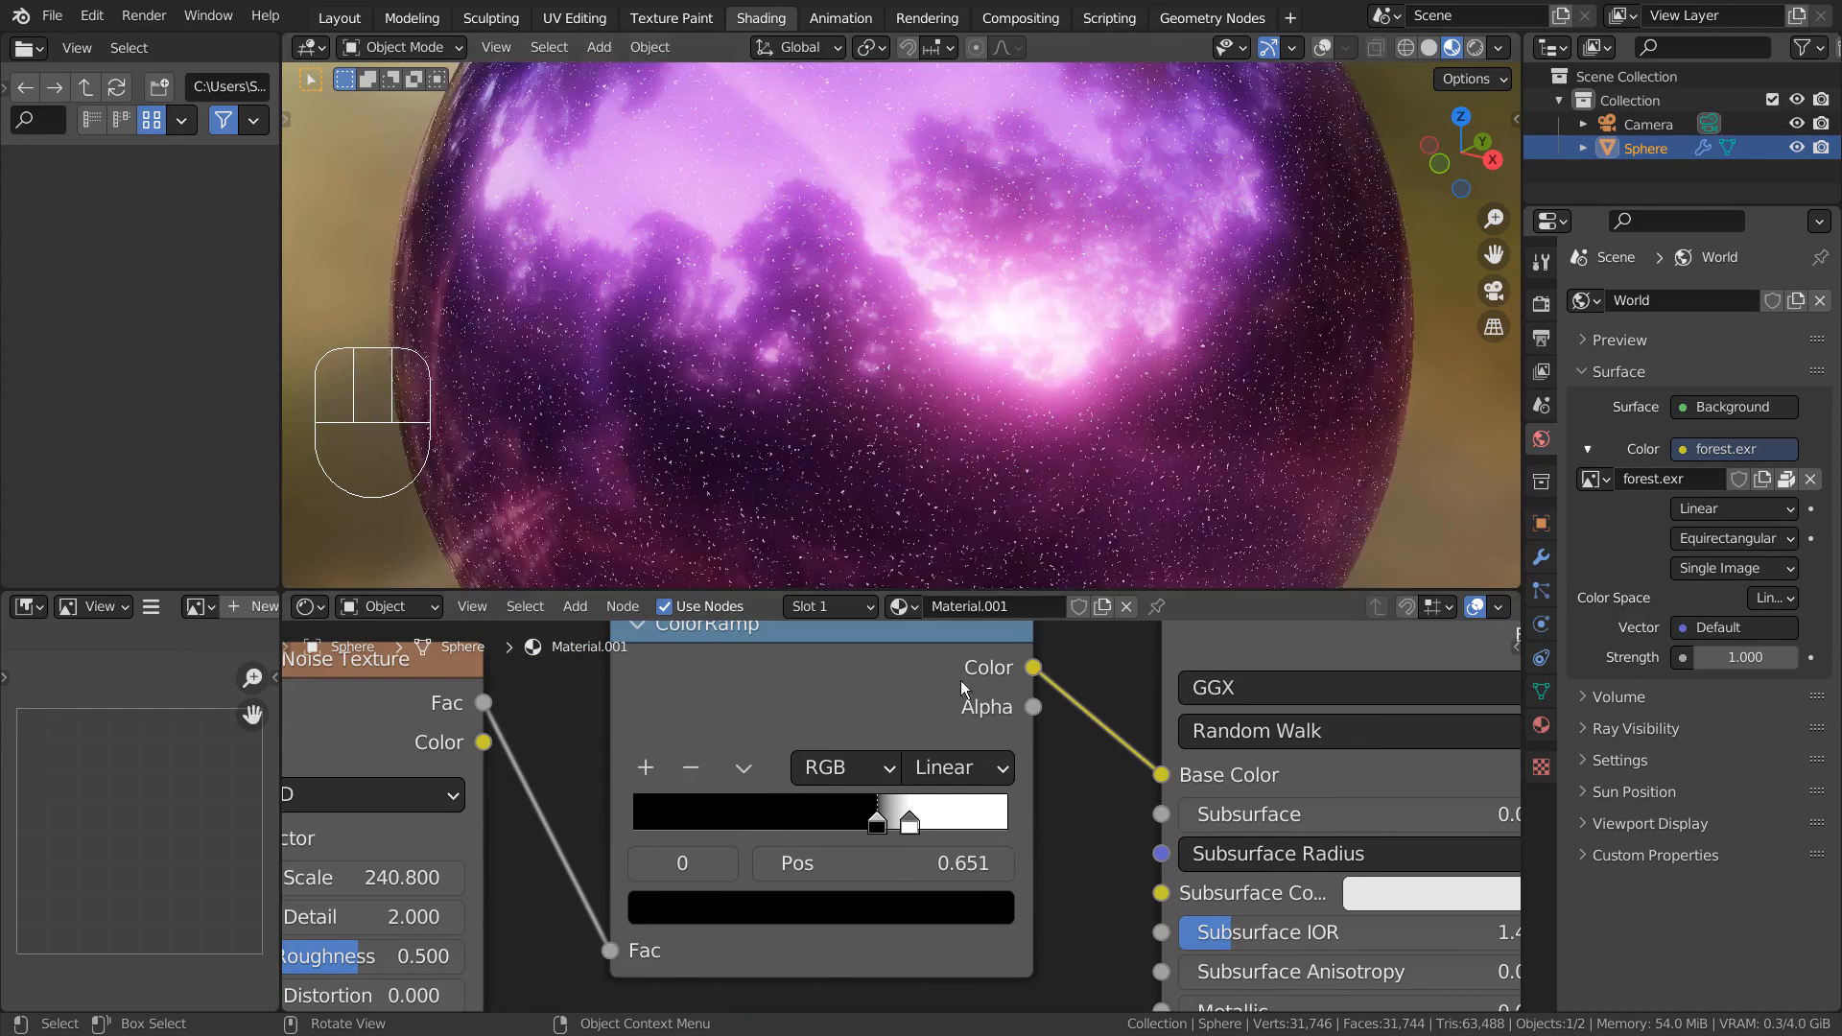
pyautogui.moveTo(910, 825); pyautogui.dragTo(1004, 833)
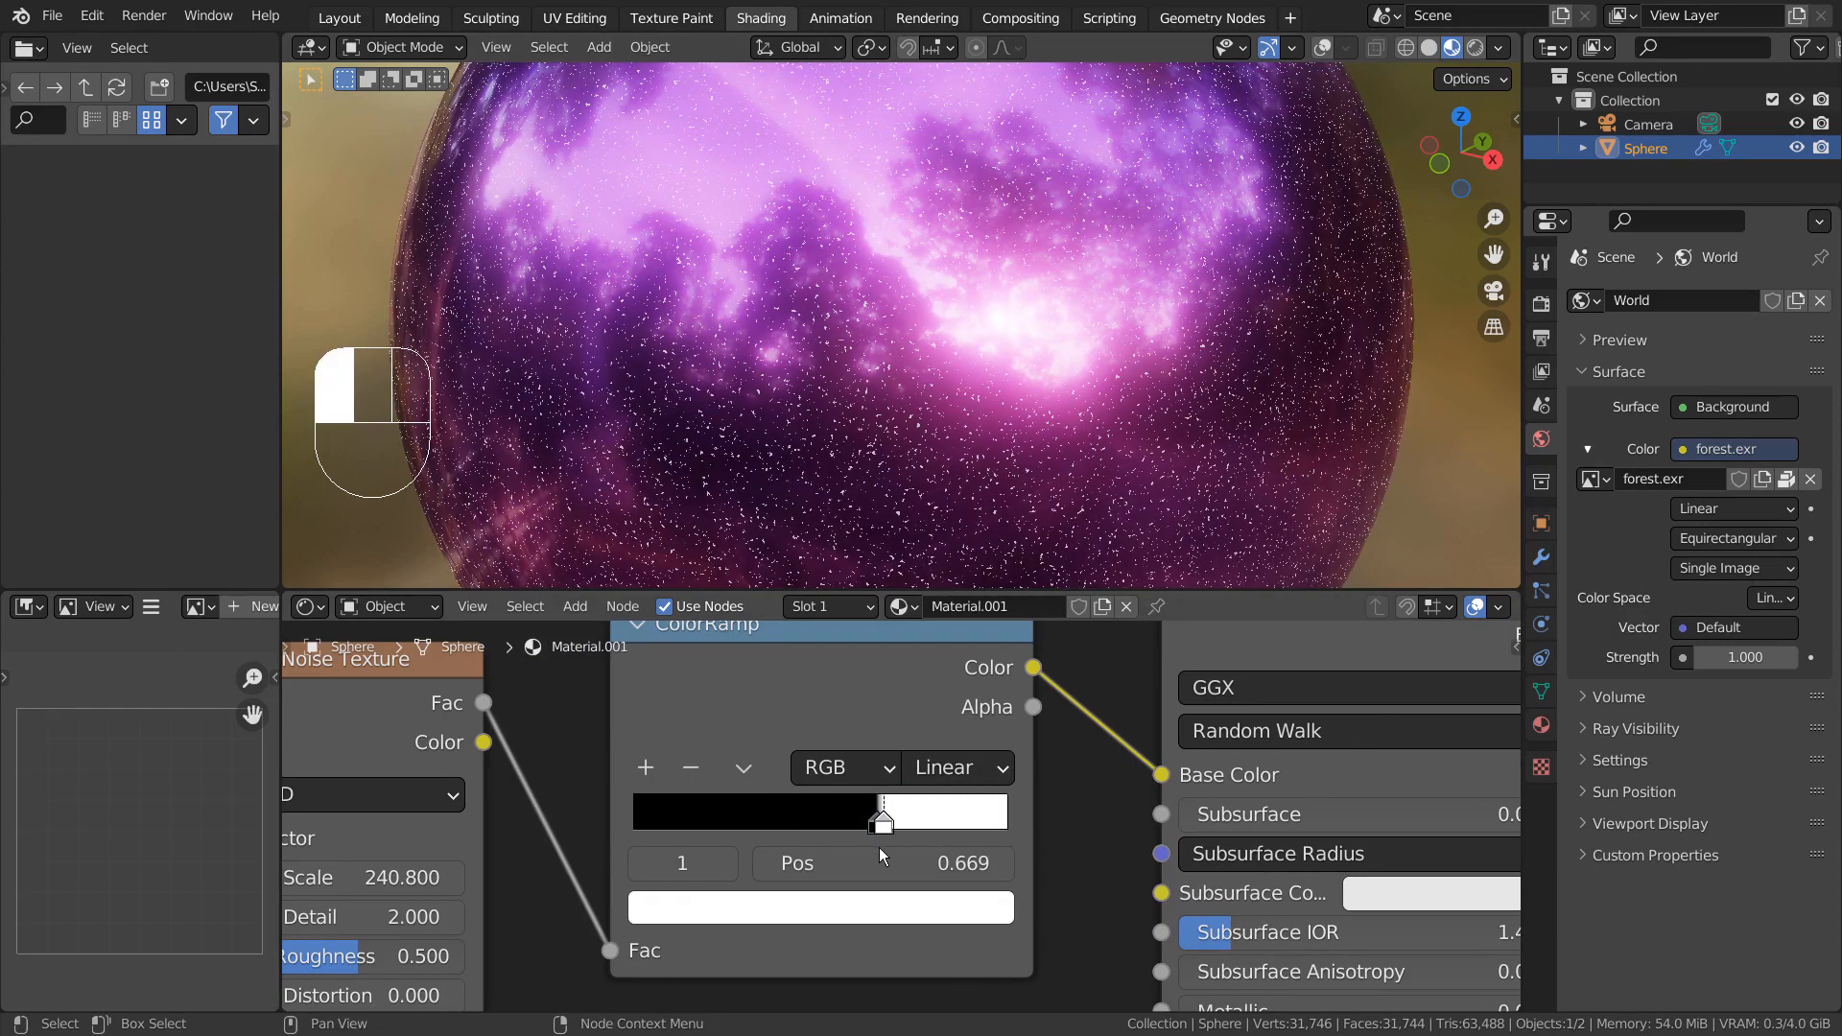
pyautogui.moveTo(879, 848)
pyautogui.mouseDown()
pyautogui.moveTo(631, 837)
pyautogui.moveTo(871, 863)
pyautogui.mouseUp()
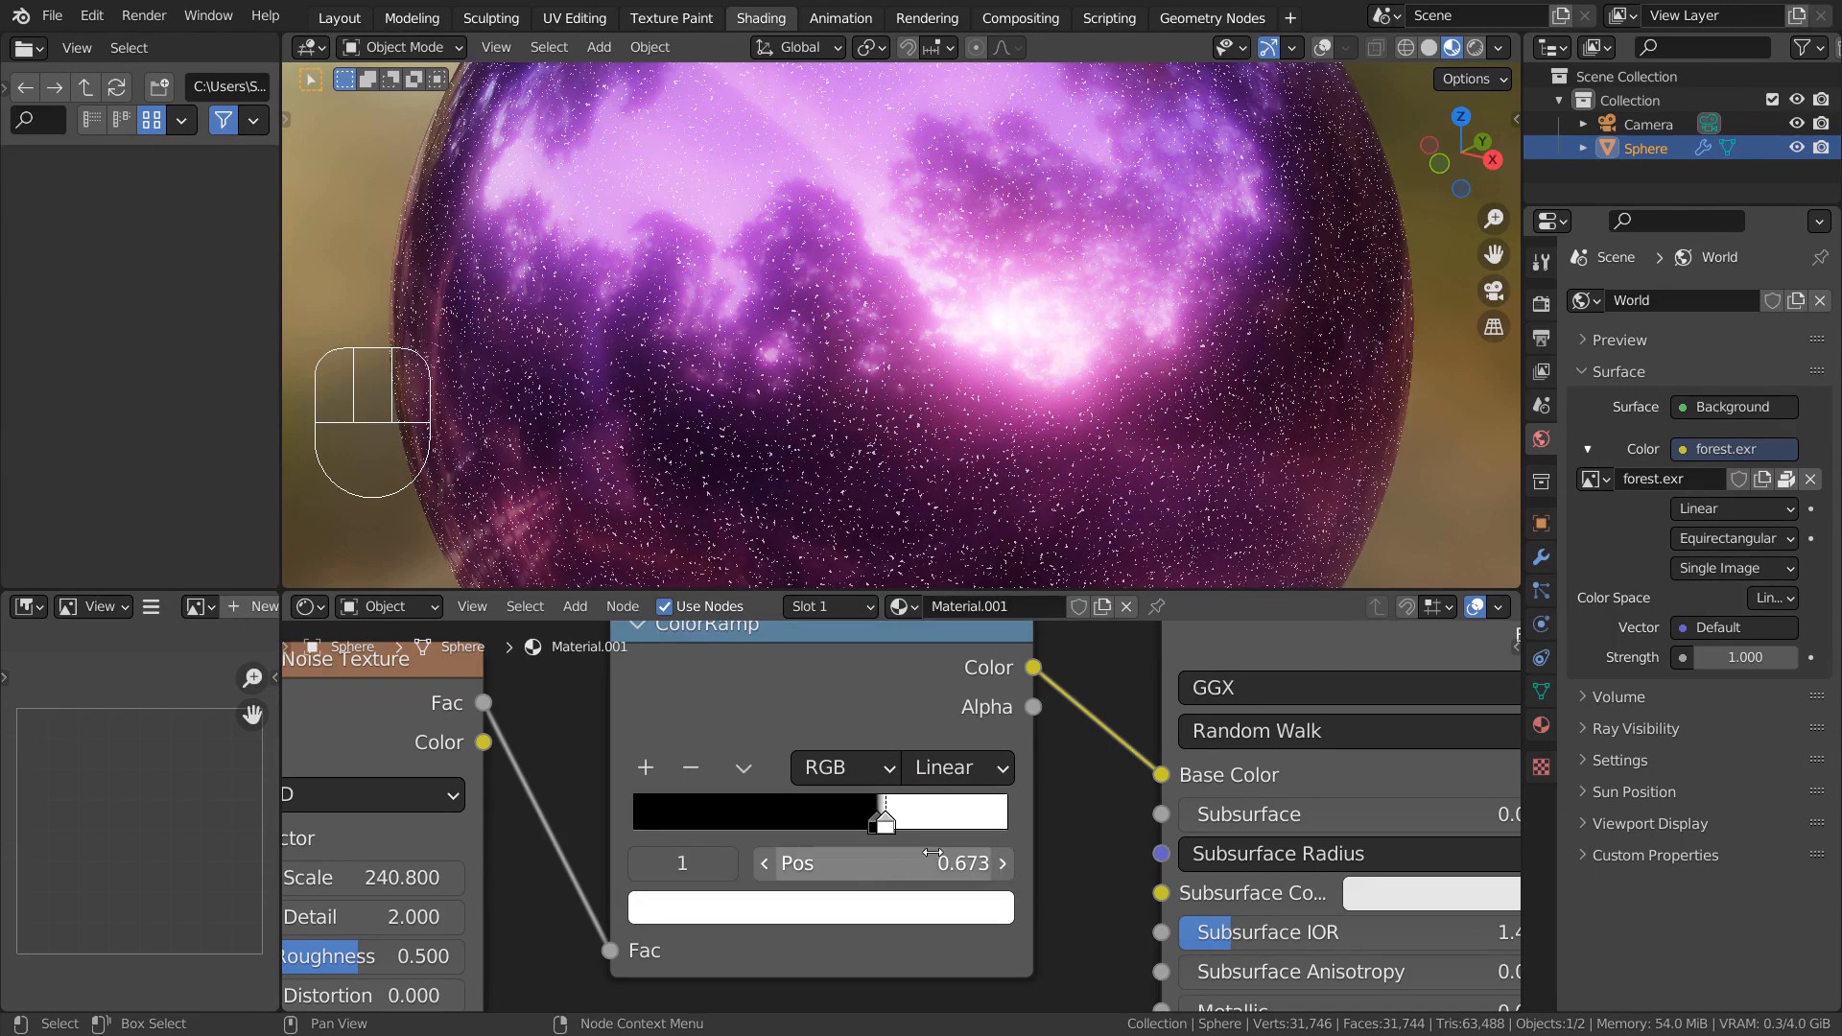
pyautogui.hotkey('ctrl', 'z')
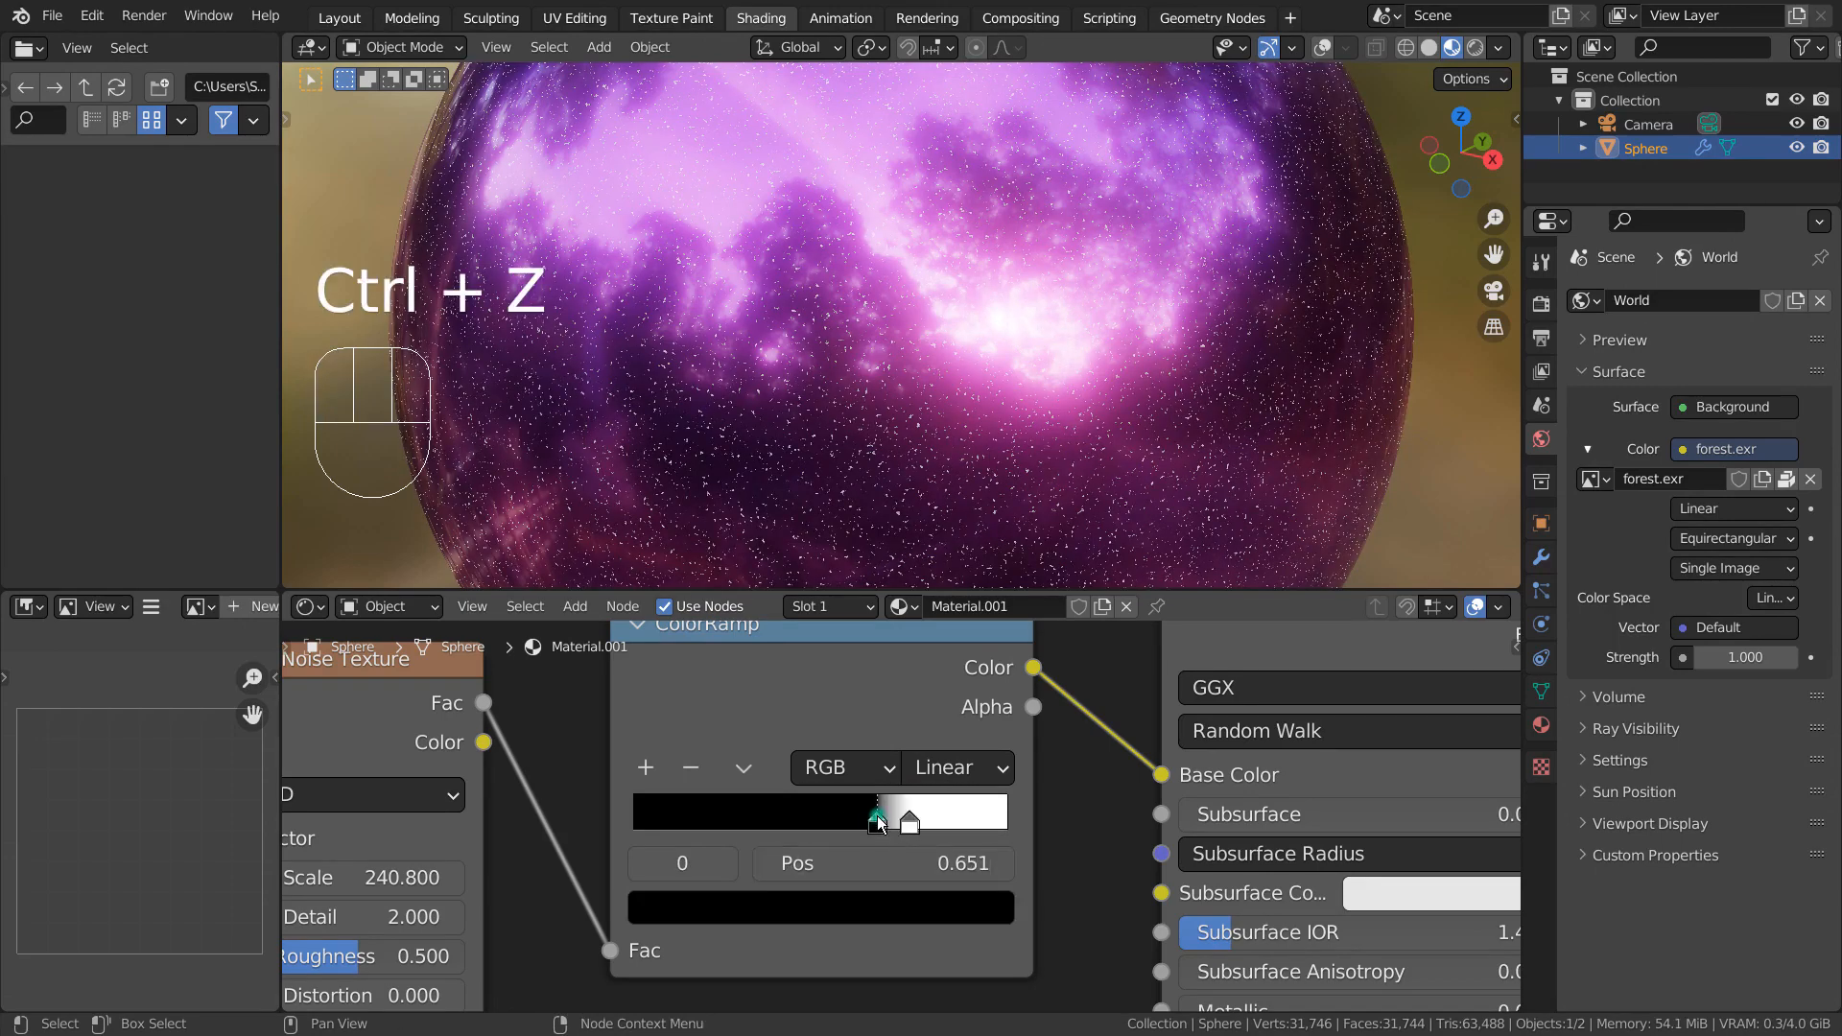
pyautogui.moveTo(878, 823)
pyautogui.mouseDown()
pyautogui.moveTo(620, 839)
pyautogui.moveTo(901, 863)
pyautogui.moveTo(873, 869)
pyautogui.mouseUp()
pyautogui.hotkey('ctrl', 'z')
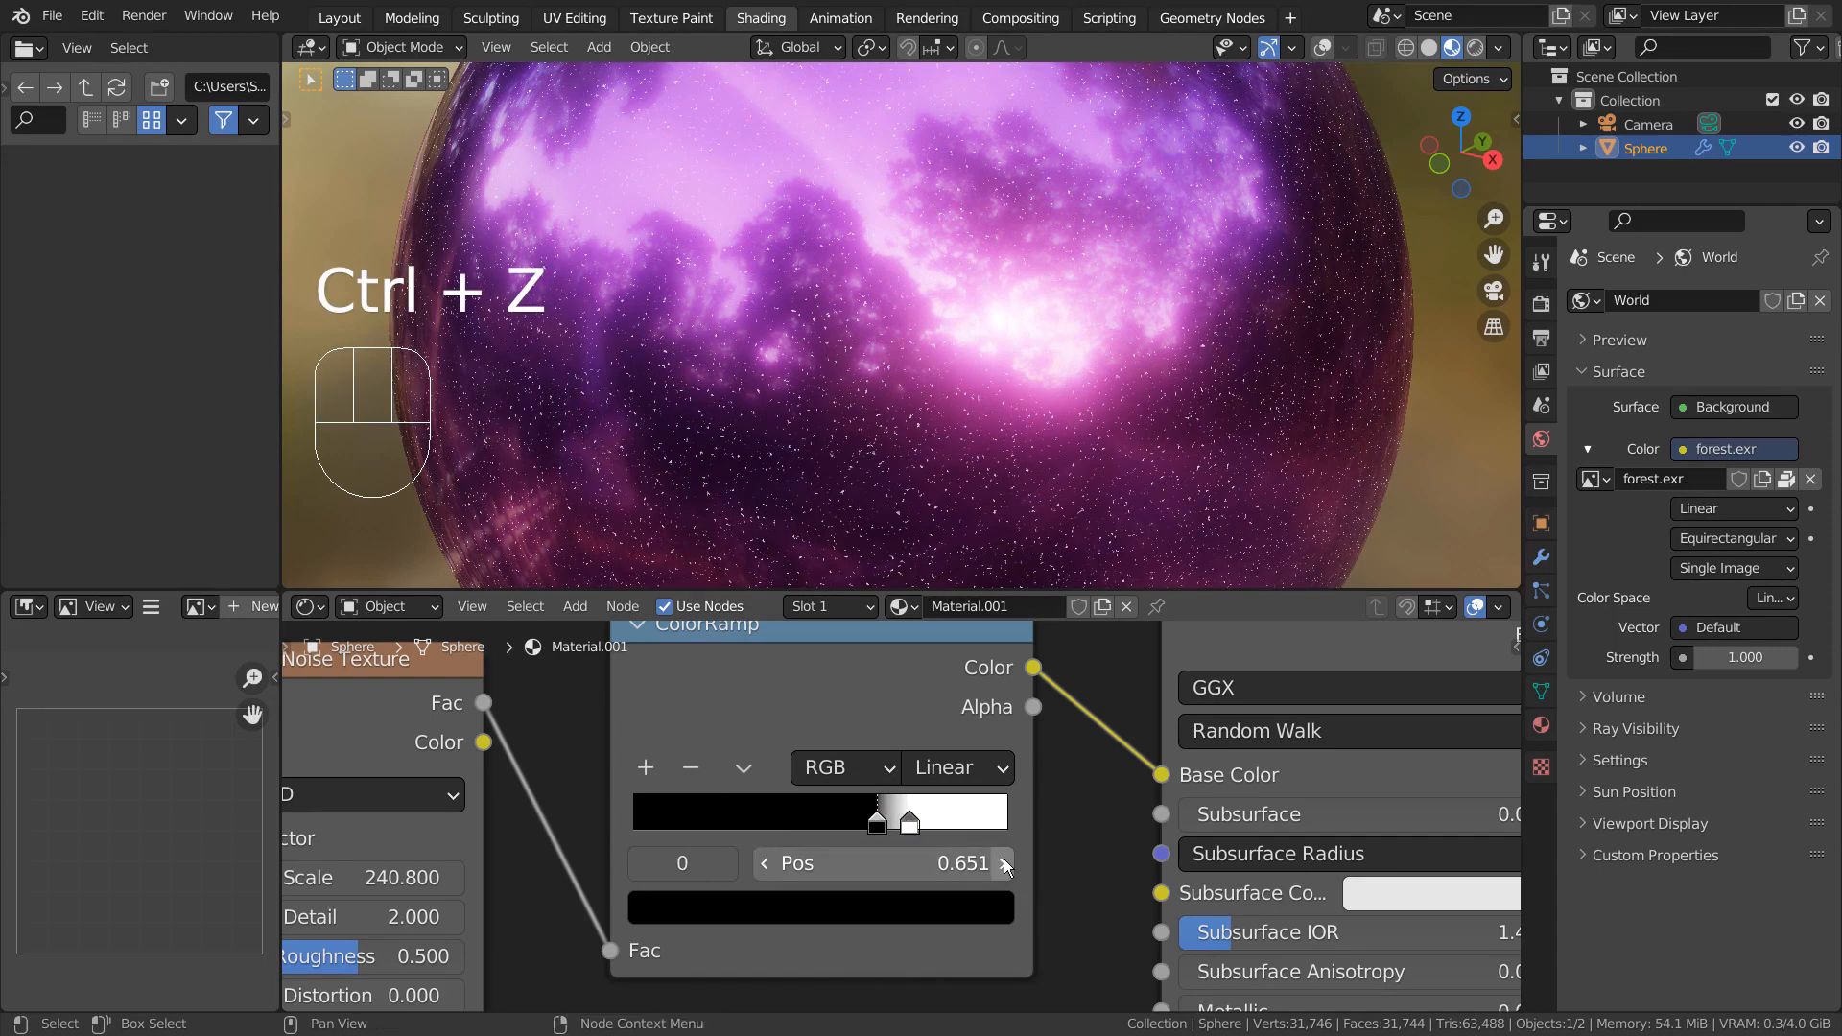
# Step: Try a different Scale and a Detail of 0 on the Noise Texture node, undoing each change
pyautogui.keyDown('shift'); pyautogui.moveTo(700, 792); pyautogui.dragTo(1248, 745, button='middle'); pyautogui.keyUp('shift')
pyautogui.moveTo(972, 831); pyautogui.dragTo(1084, 831)
pyautogui.hotkey('ctrl', 'z')
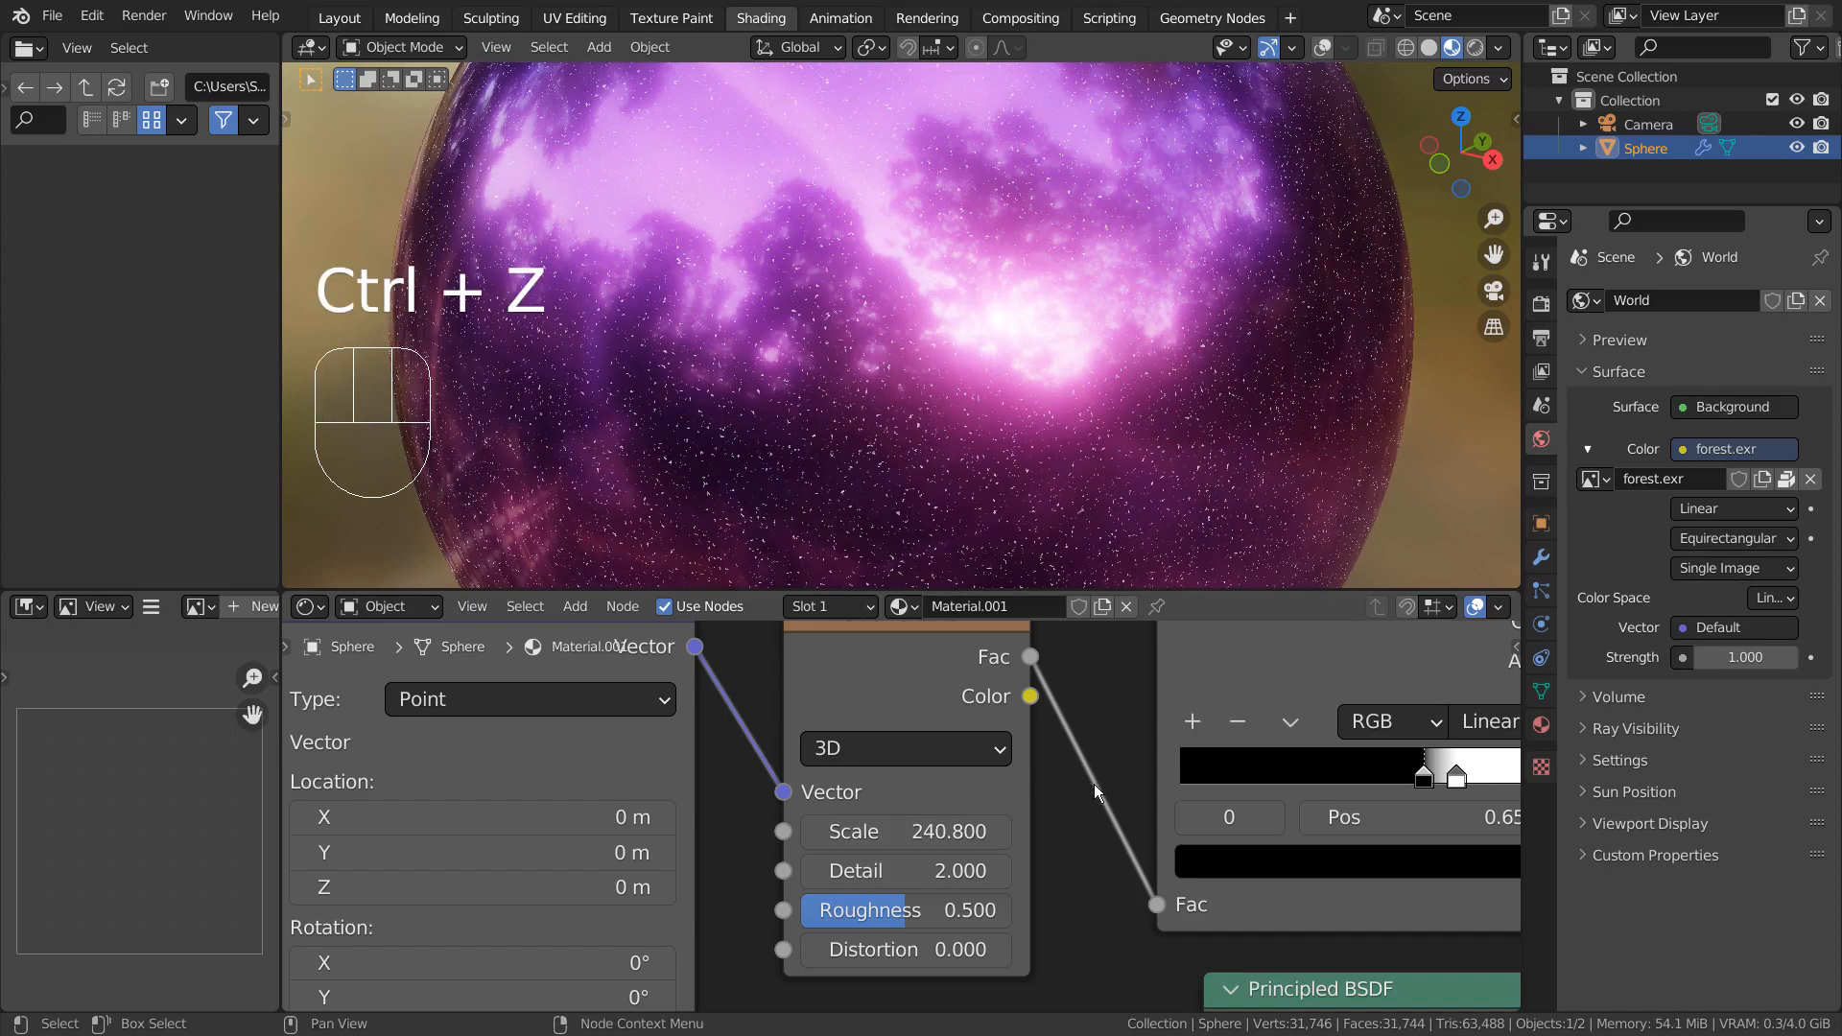
pyautogui.moveTo(926, 867); pyautogui.dragTo(892, 867)
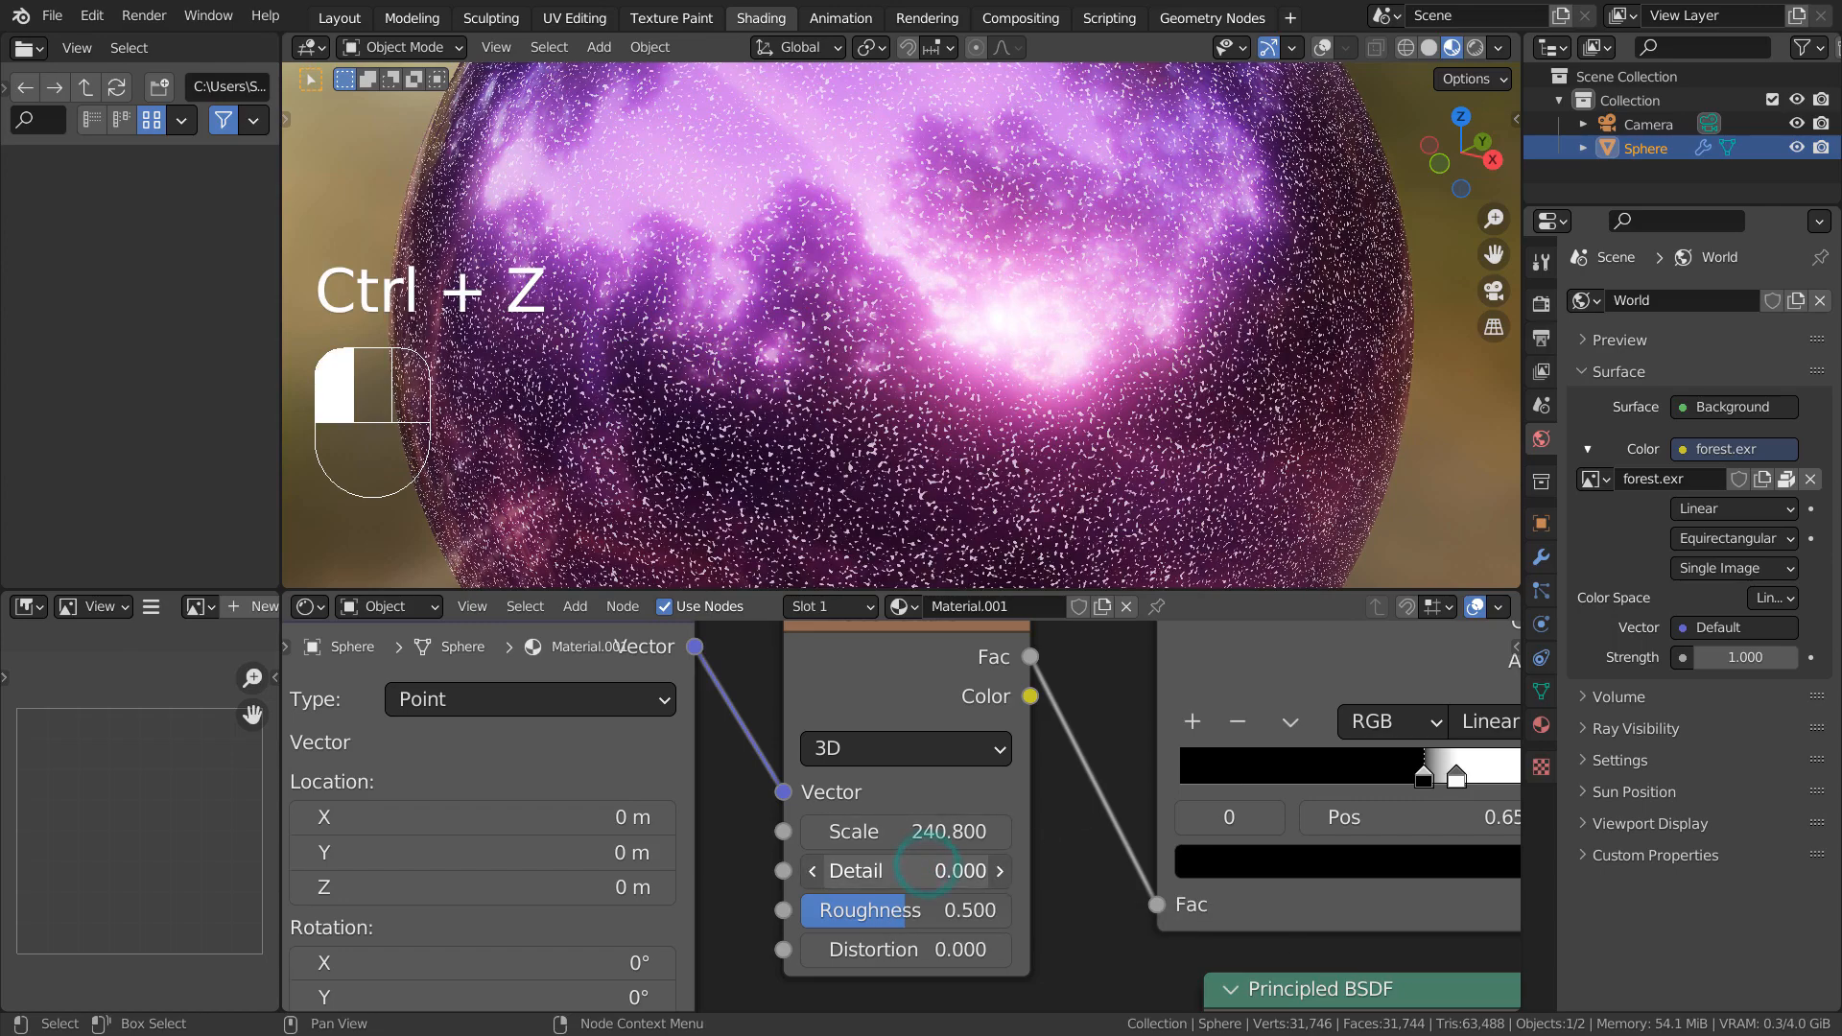
pyautogui.hotkey('ctrl', 'z')
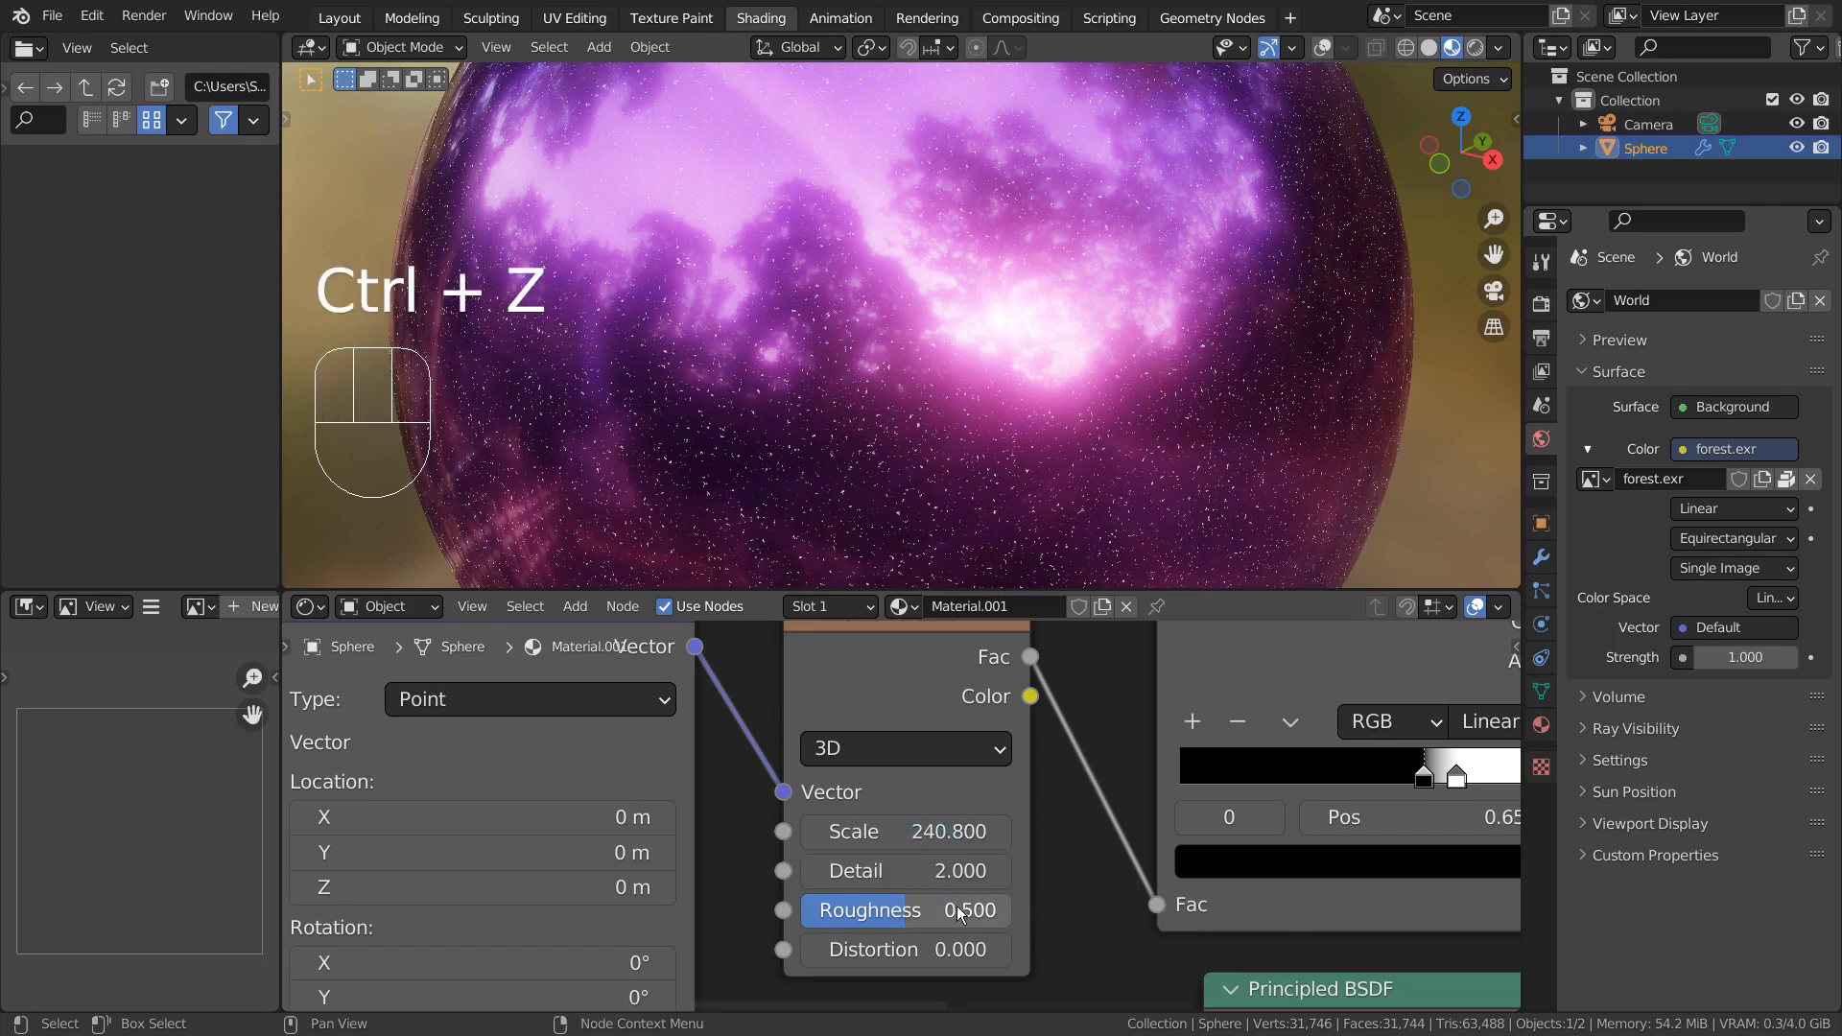
# Step: Try a Metallic value of 1.000 and a different Roughness on the pink Principled BSDF, undoing both
pyautogui.keyDown('shift'); pyautogui.moveTo(564, 826); pyautogui.dragTo(1055, 872, button='middle'); pyautogui.keyUp('shift')
pyautogui.scroll(-4, 765, 886)
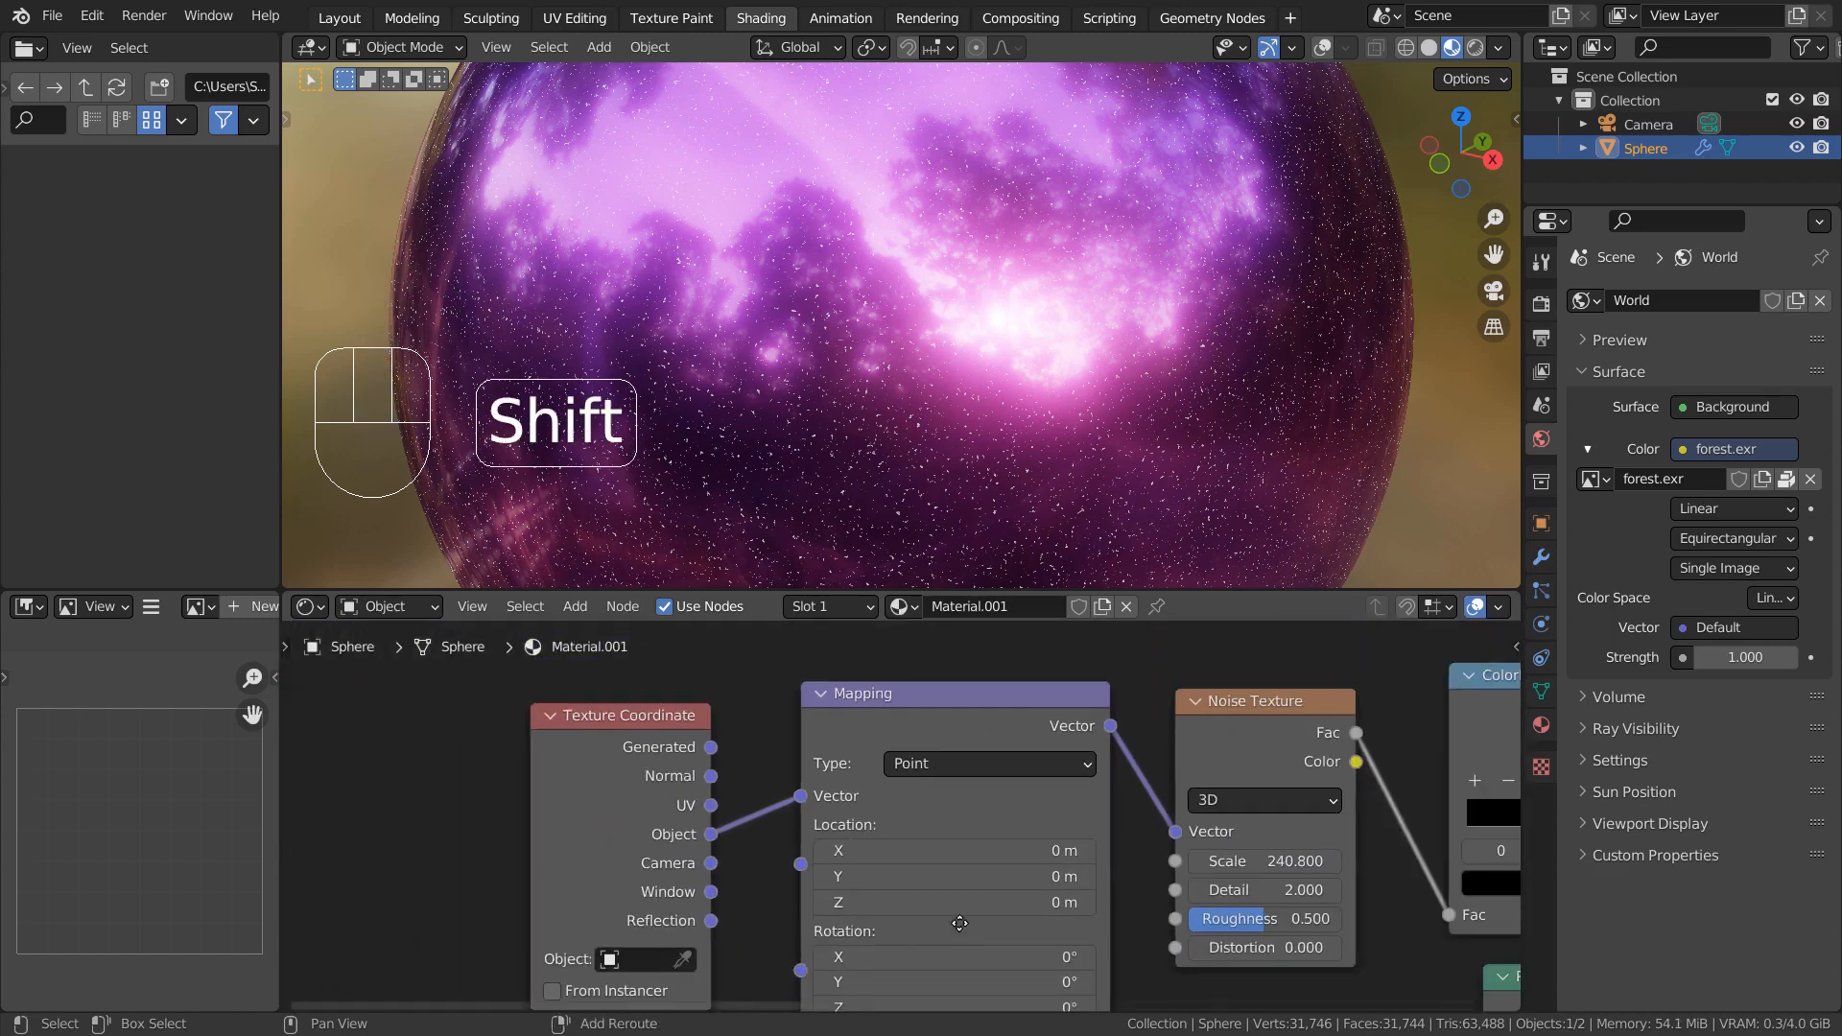
pyautogui.keyDown('shift'); pyautogui.moveTo(955, 922); pyautogui.dragTo(823, 885, button='middle'); pyautogui.keyUp('shift')
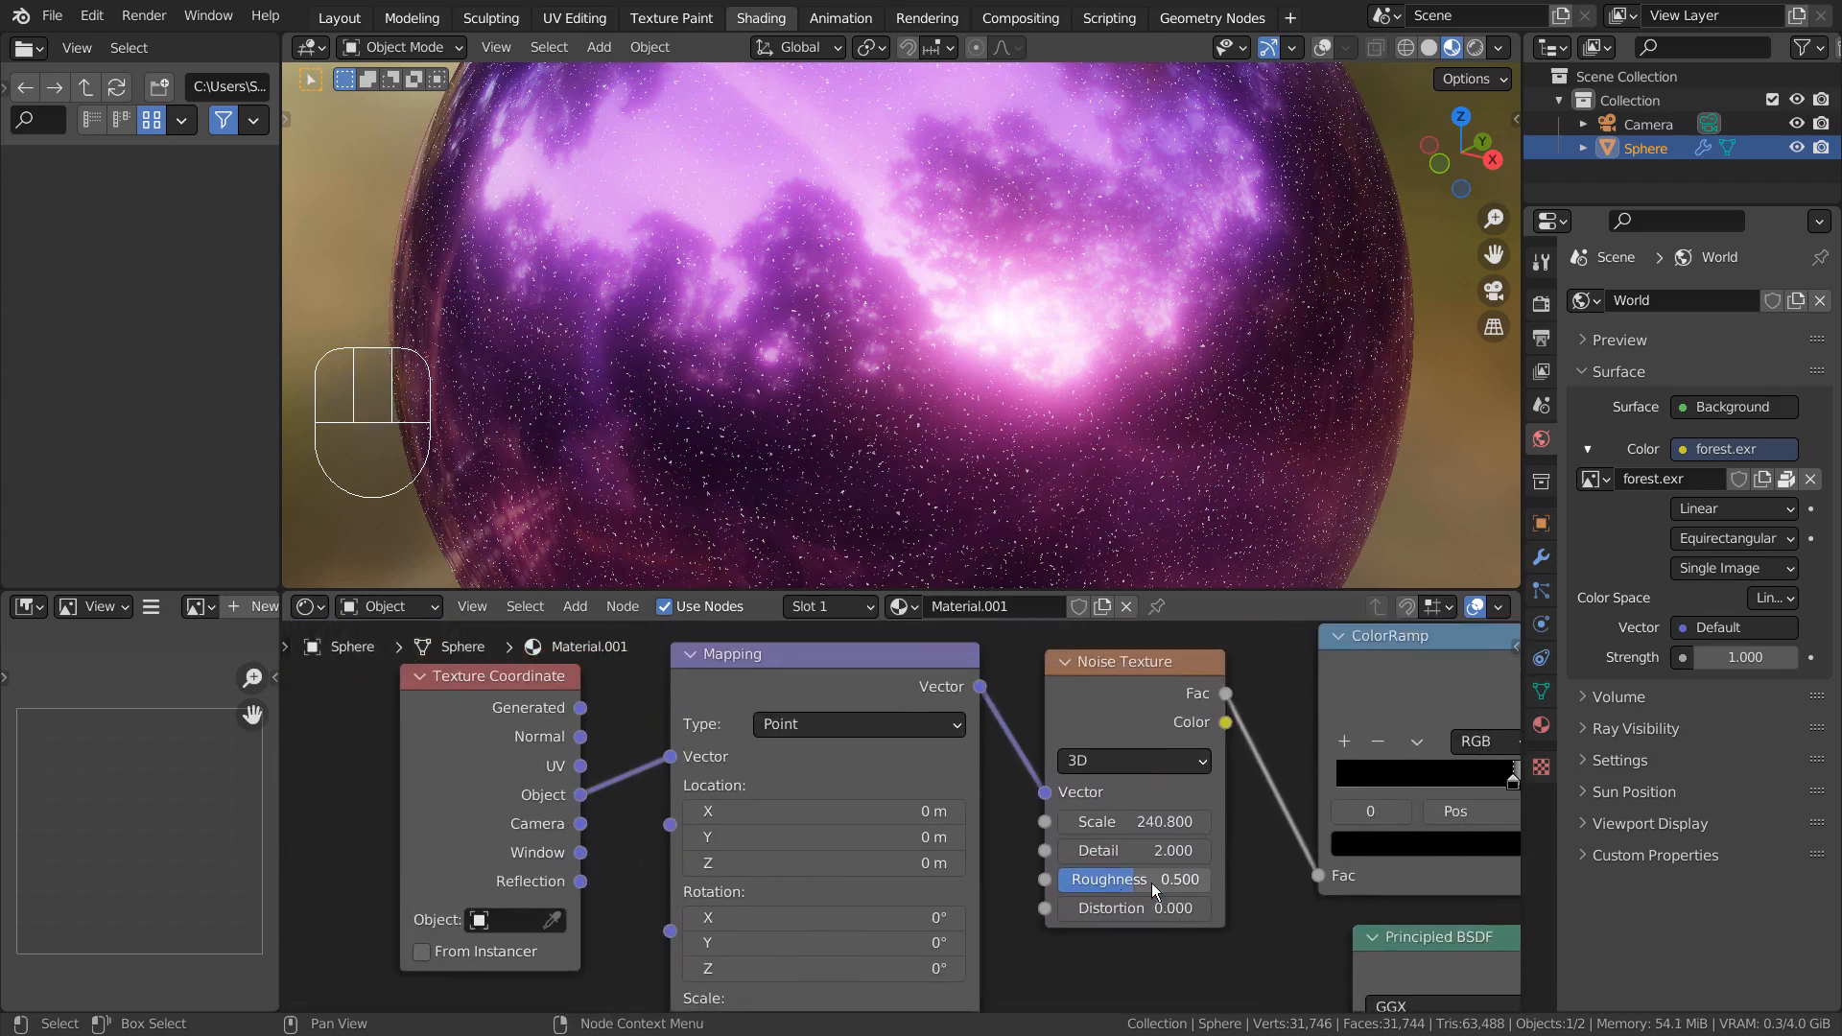
pyautogui.keyDown('shift'); pyautogui.moveTo(1152, 883); pyautogui.dragTo(705, 687, button='middle'); pyautogui.keyUp('shift')
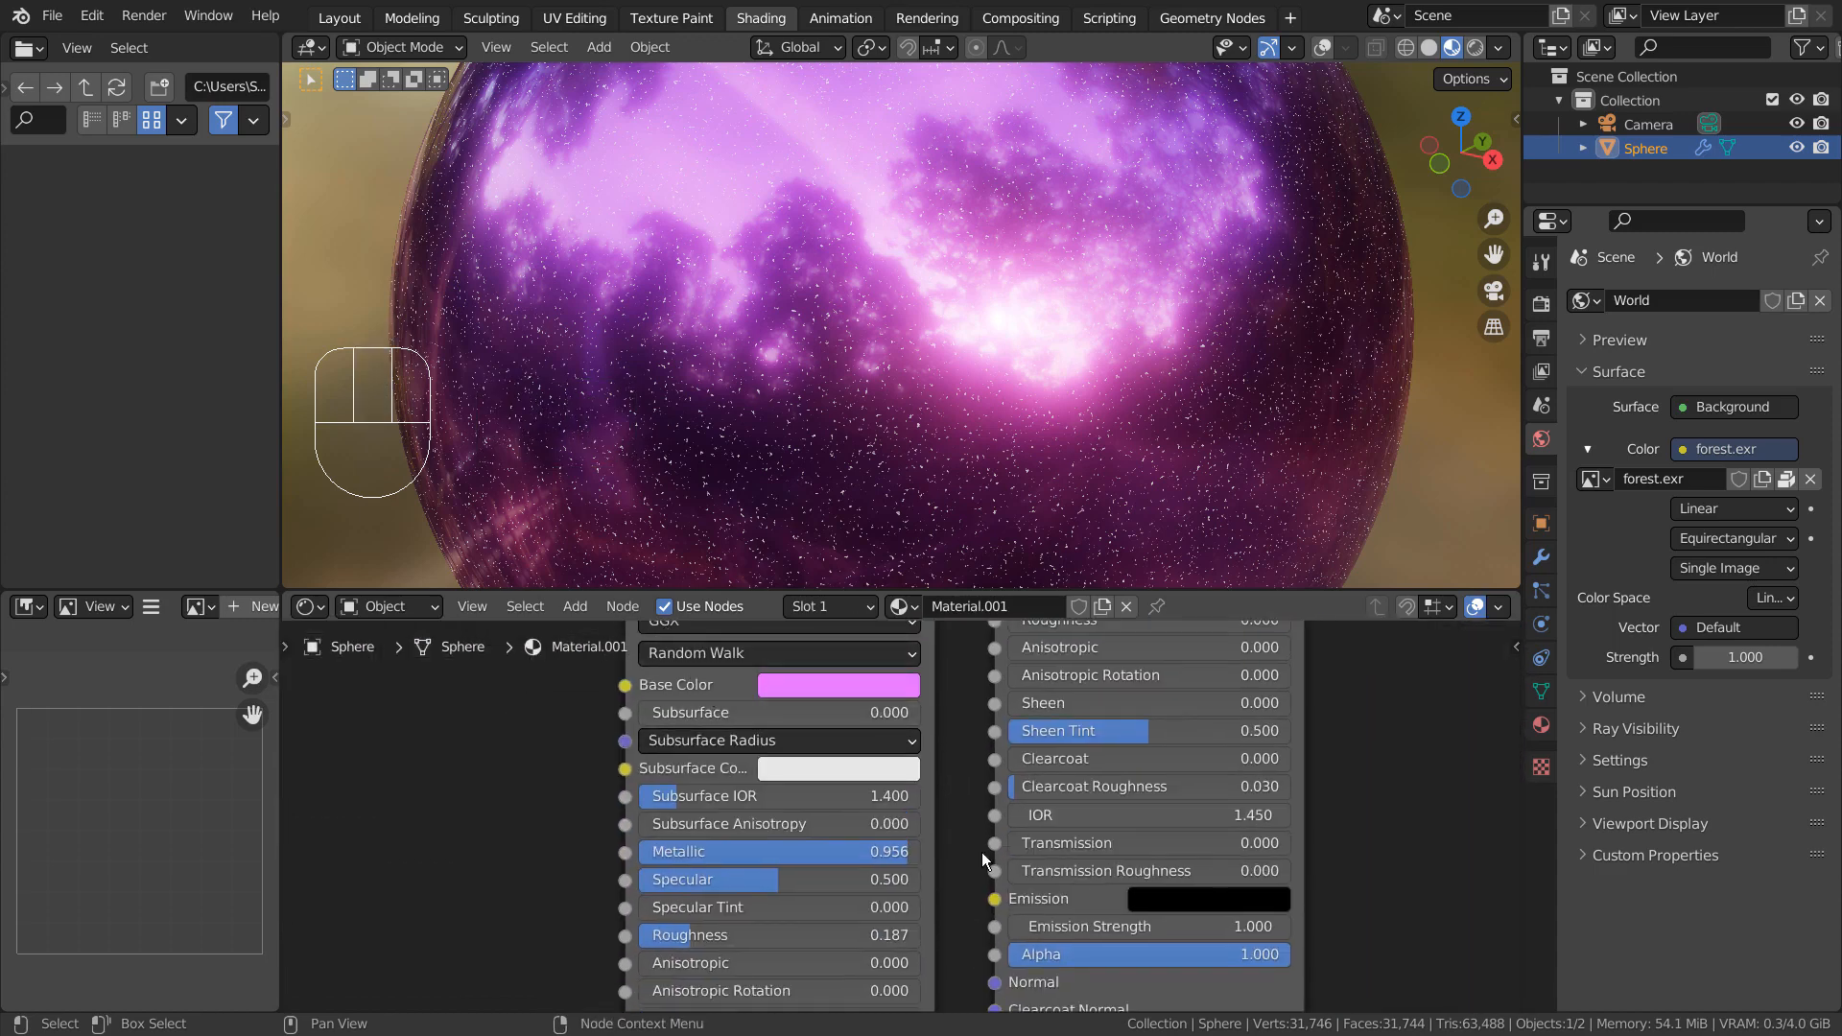
pyautogui.scroll(-2, 982, 855)
pyautogui.keyDown('shift'); pyautogui.moveTo(969, 872); pyautogui.dragTo(1014, 881, button='middle'); pyautogui.keyUp('shift')
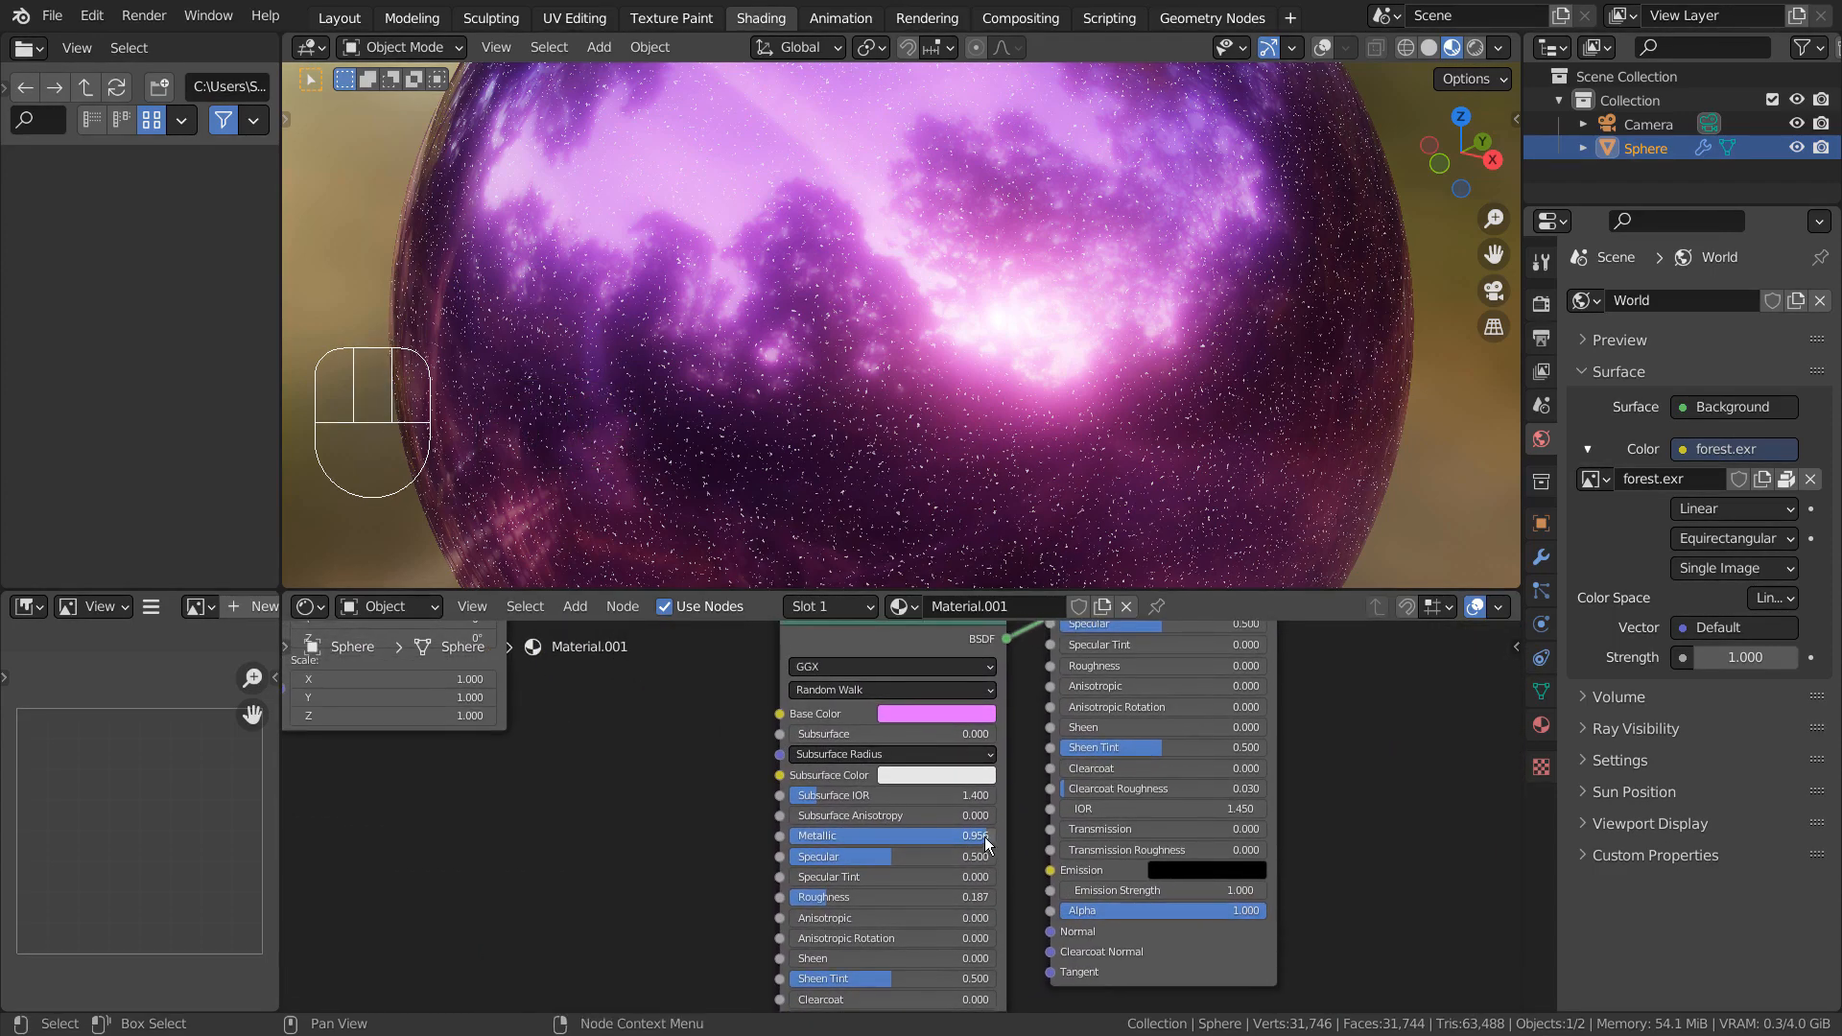
pyautogui.moveTo(988, 844)
pyautogui.mouseDown()
pyautogui.moveTo(796, 843)
pyautogui.moveTo(998, 836)
pyautogui.mouseUp()
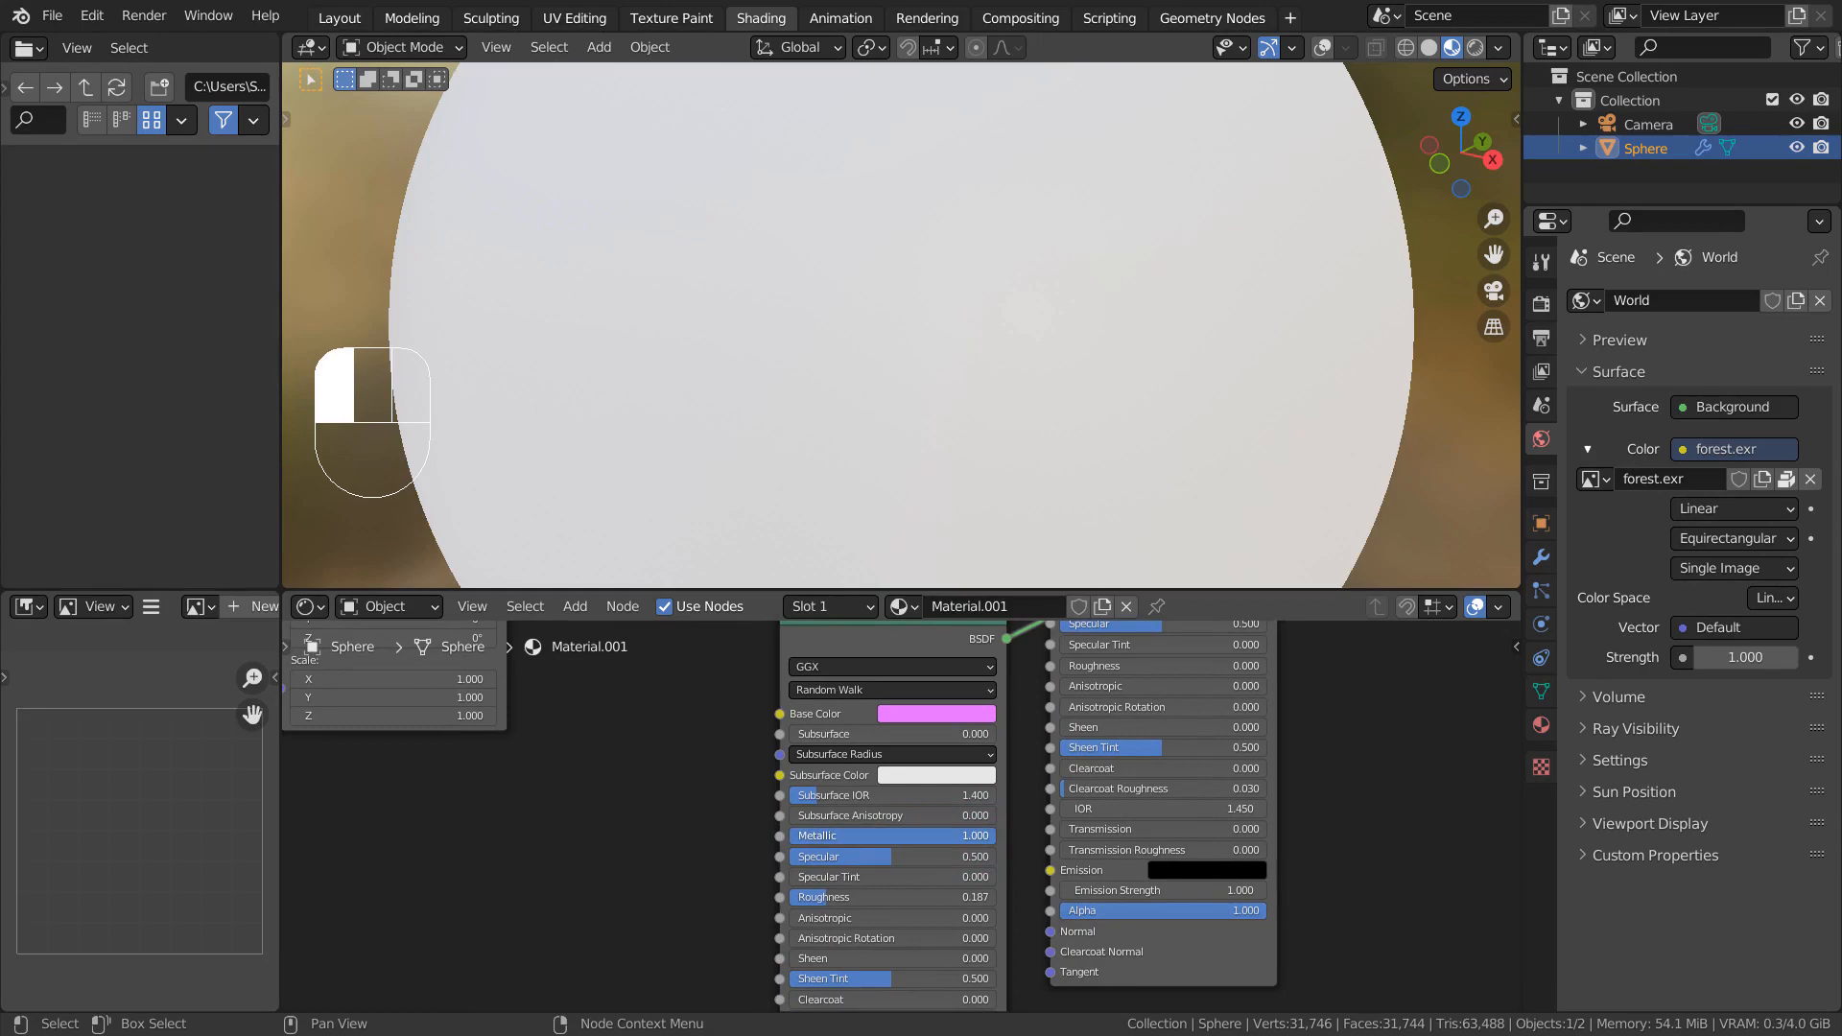
pyautogui.hotkey('ctrl', 'z')
pyautogui.hotkey('ctrl', 'z')
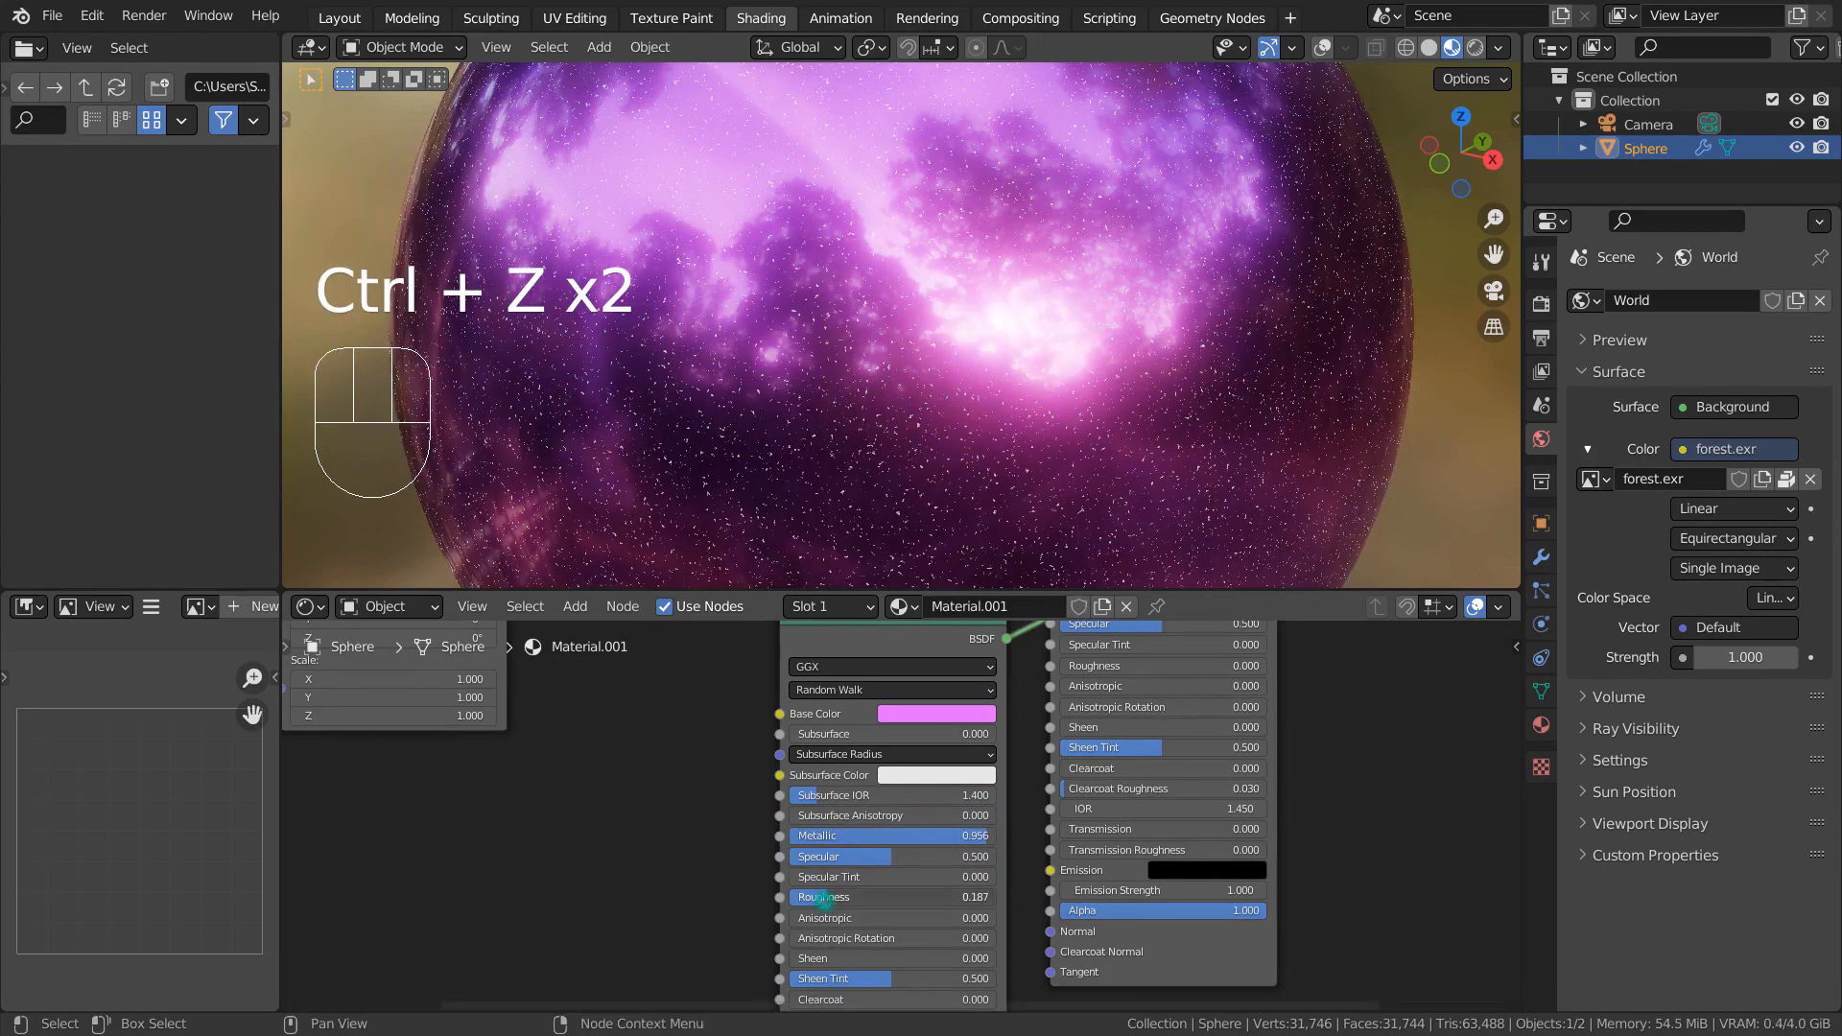
pyautogui.moveTo(823, 898); pyautogui.dragTo(906, 898)
pyautogui.hotkey('ctrl', 'z')
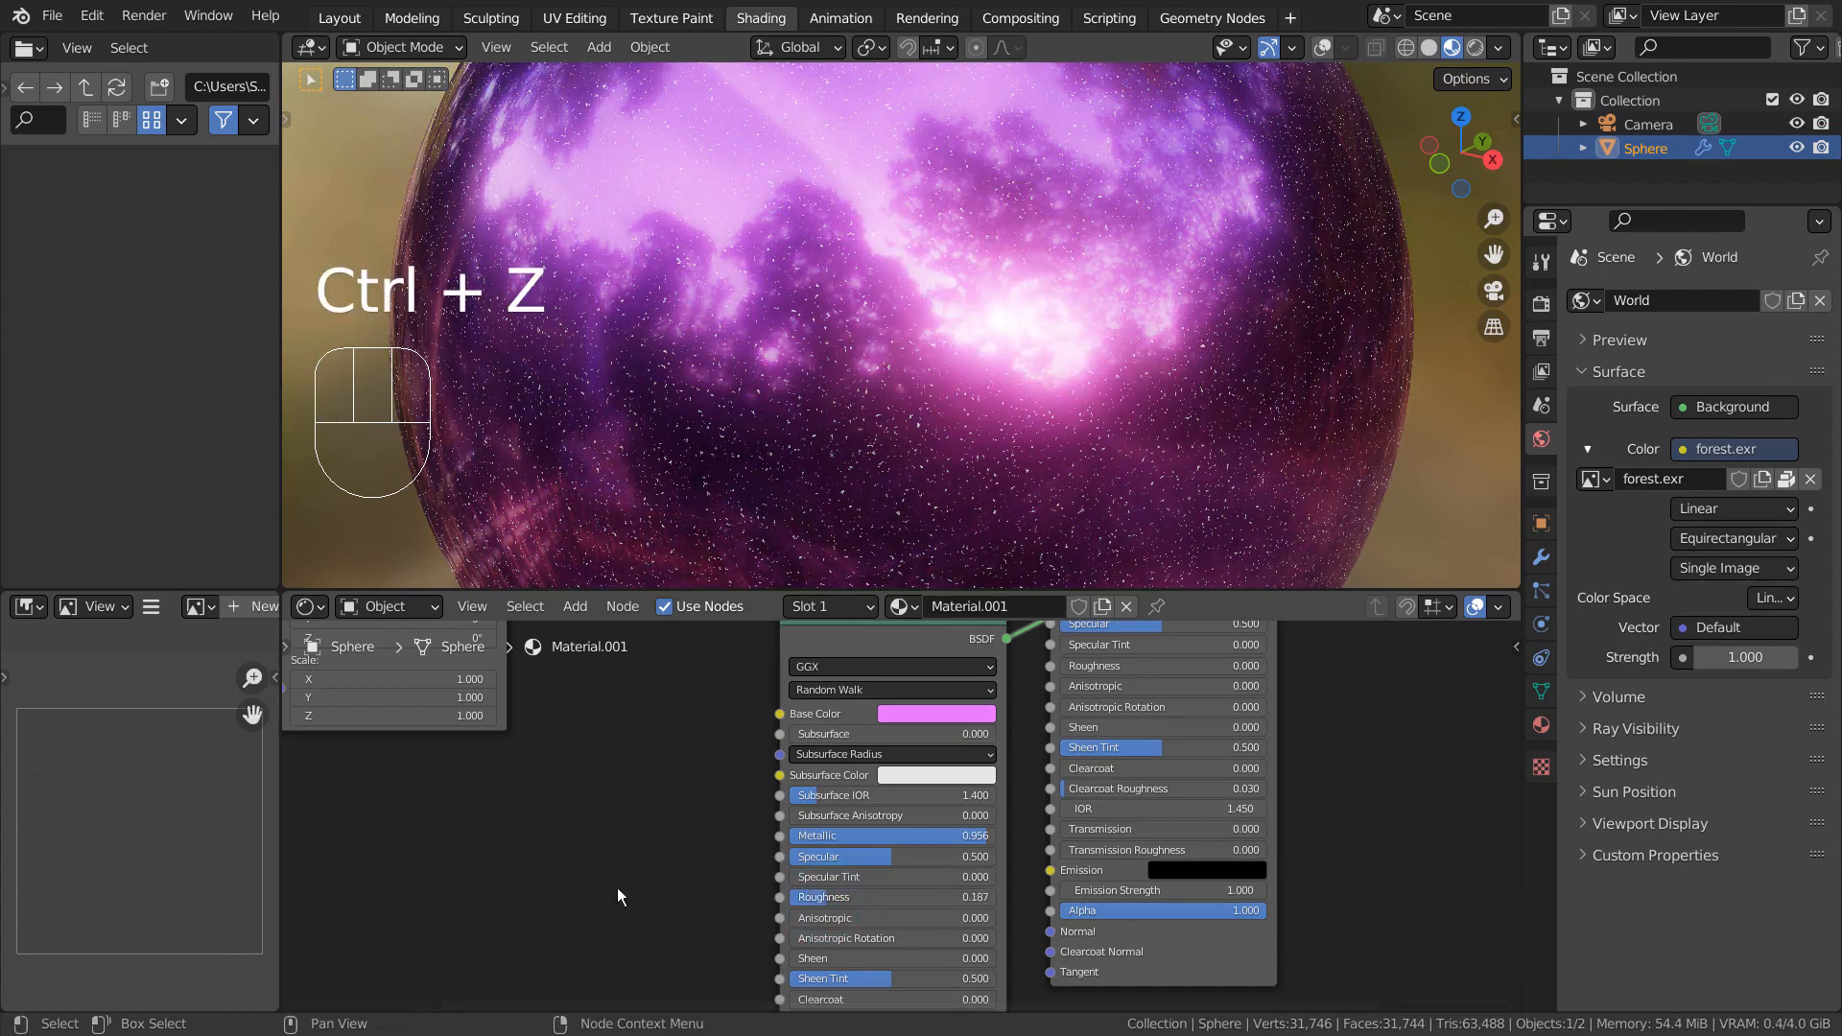
# Step: In the Layout workspace, hide the finished sphere and turn on the viewport overlays
pyautogui.scroll(-6, 848, 439)
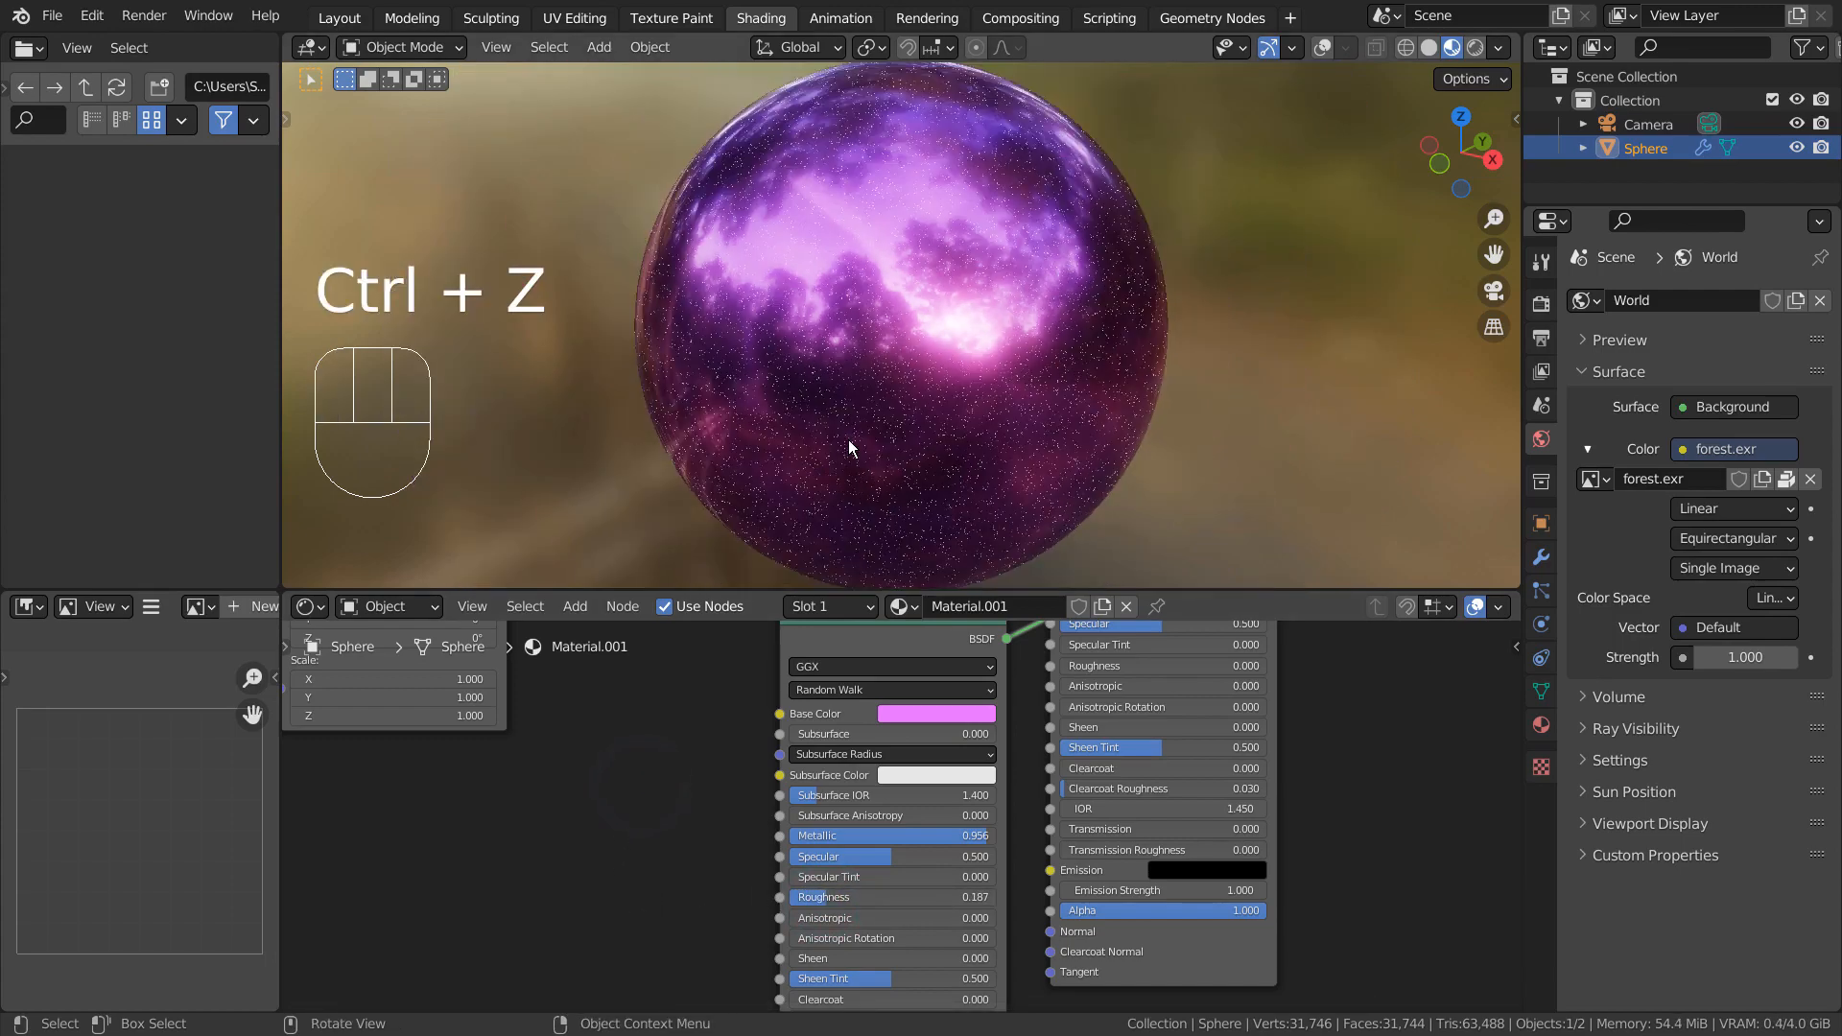
pyautogui.click(338, 17)
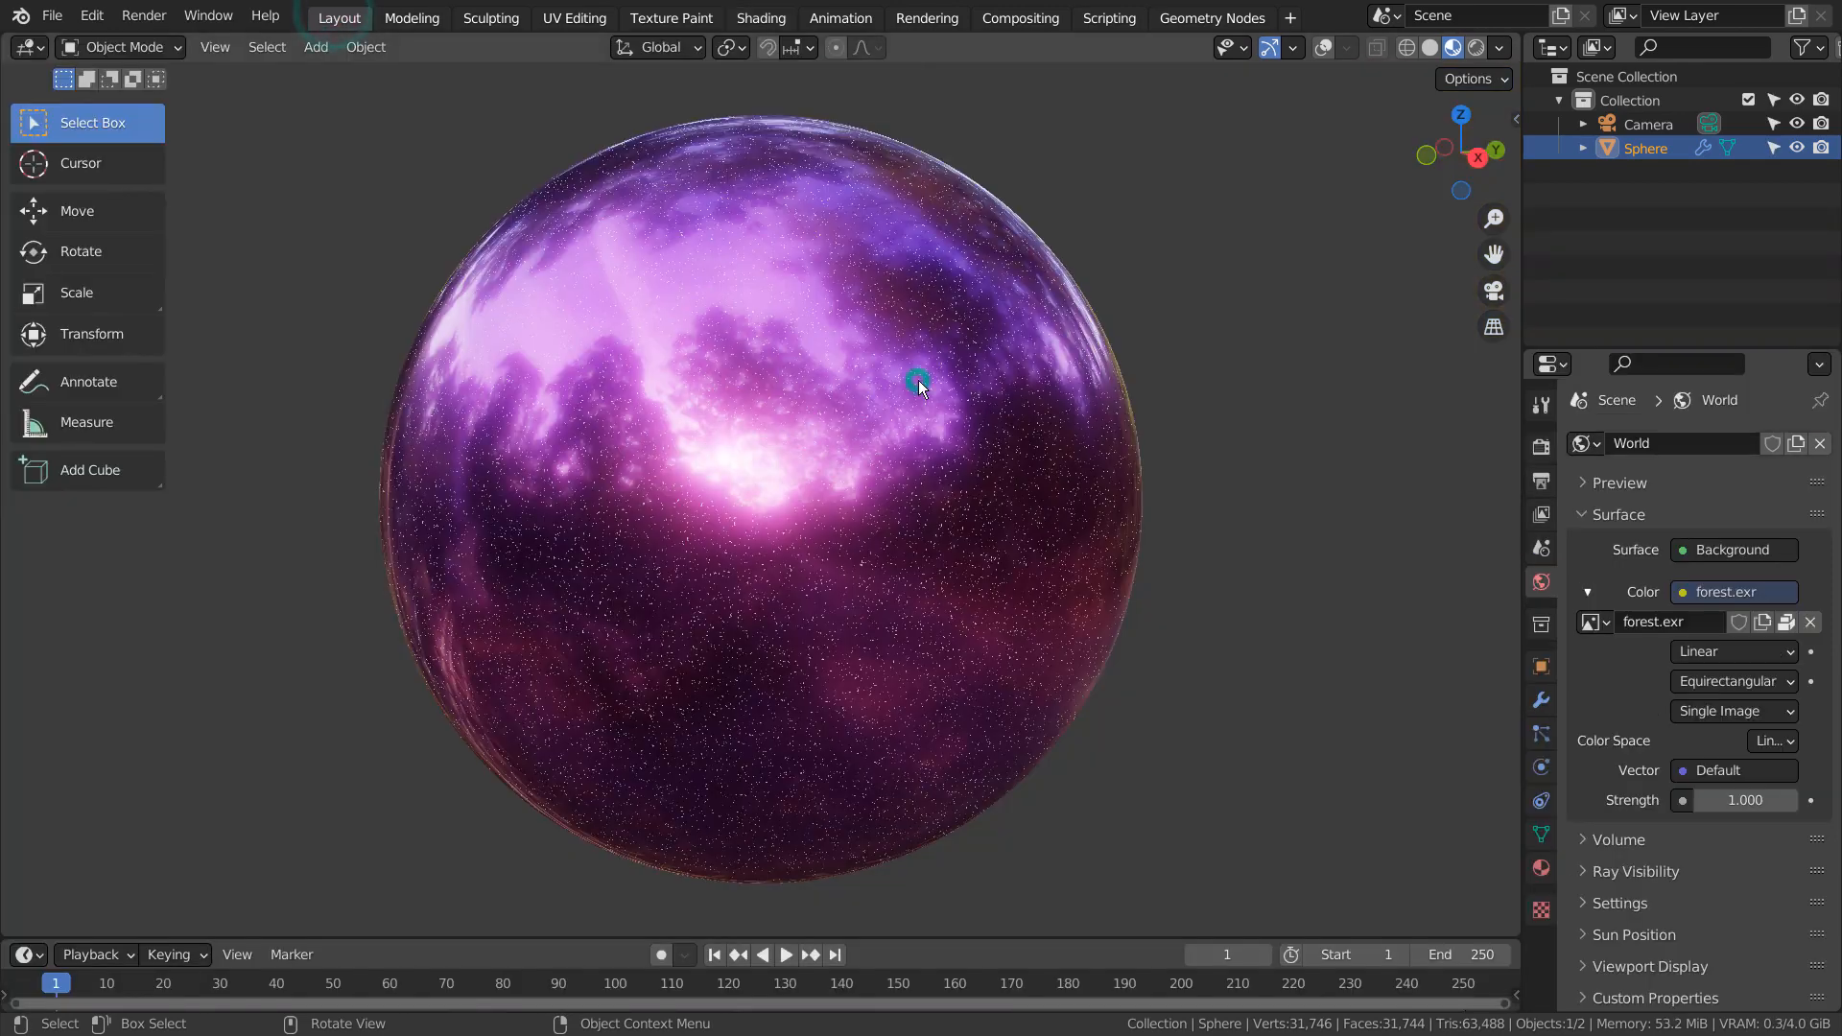
pyautogui.press('h')
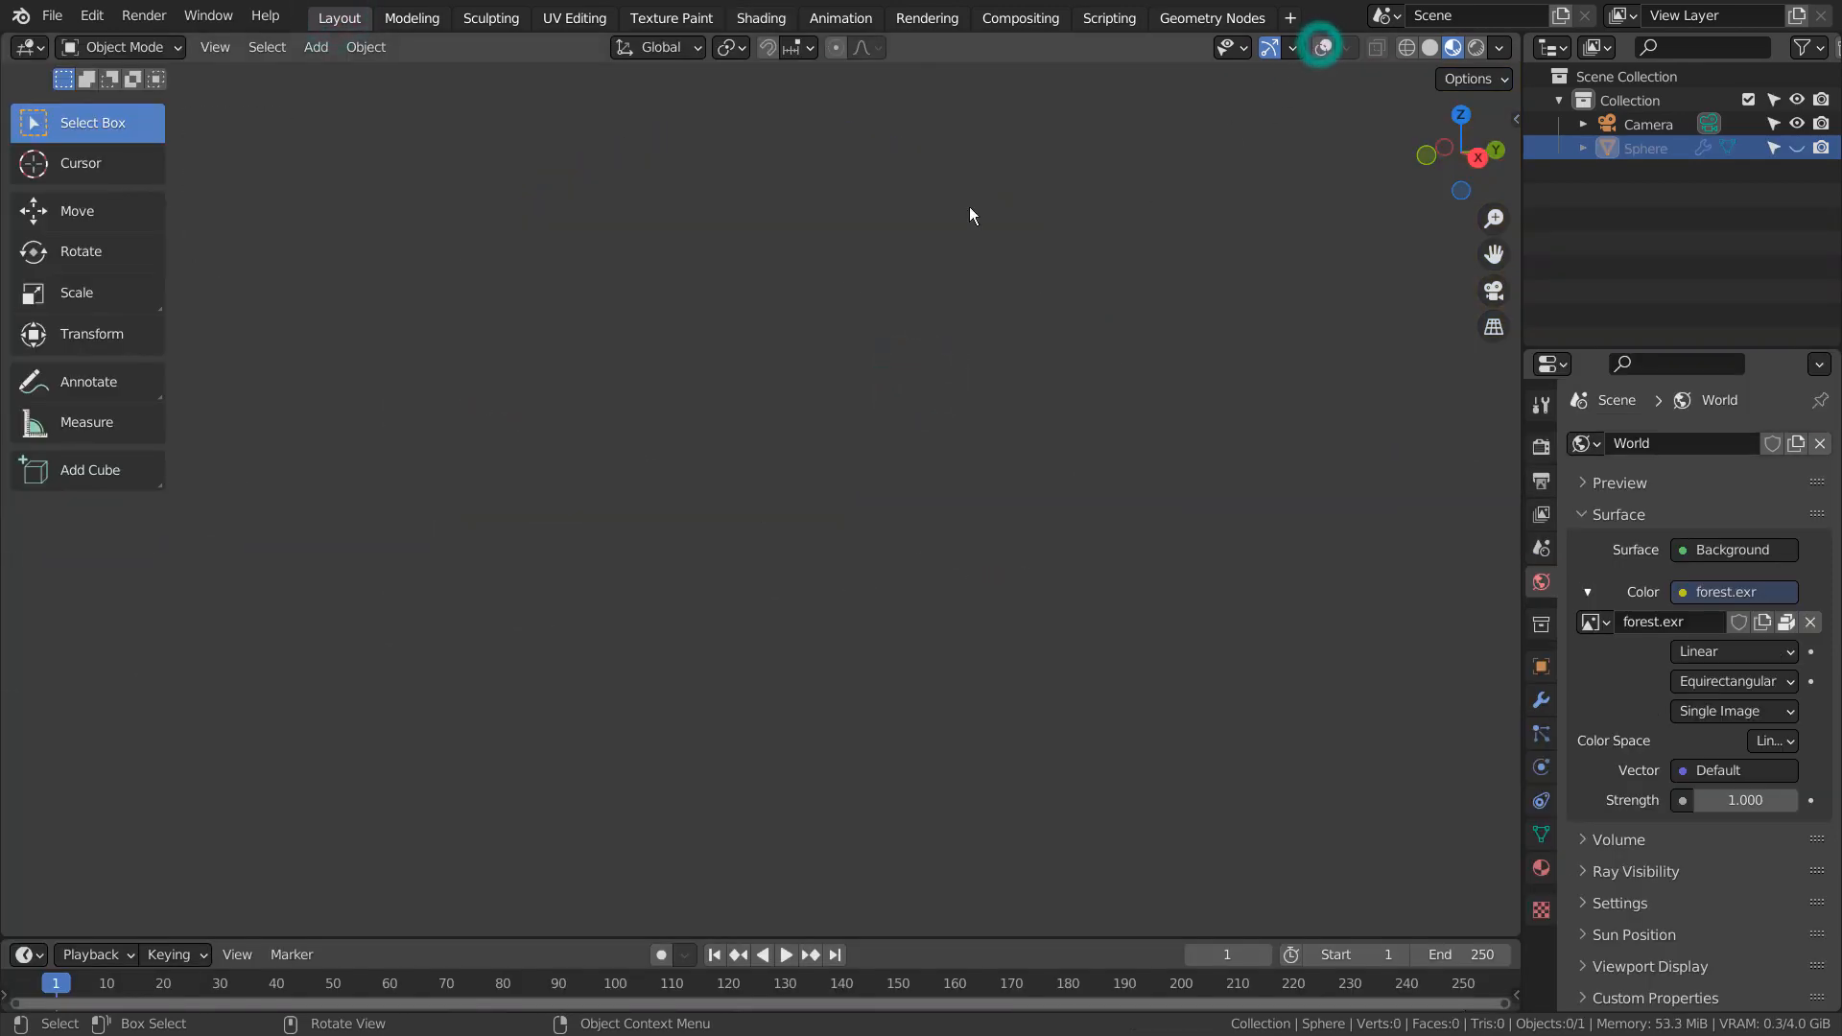
pyautogui.click(1320, 48)
# Step: Add an XYZ Math Surface mesh to the scene
pyautogui.hotkey('shift', 'a')
pyautogui.moveTo(767, 327)
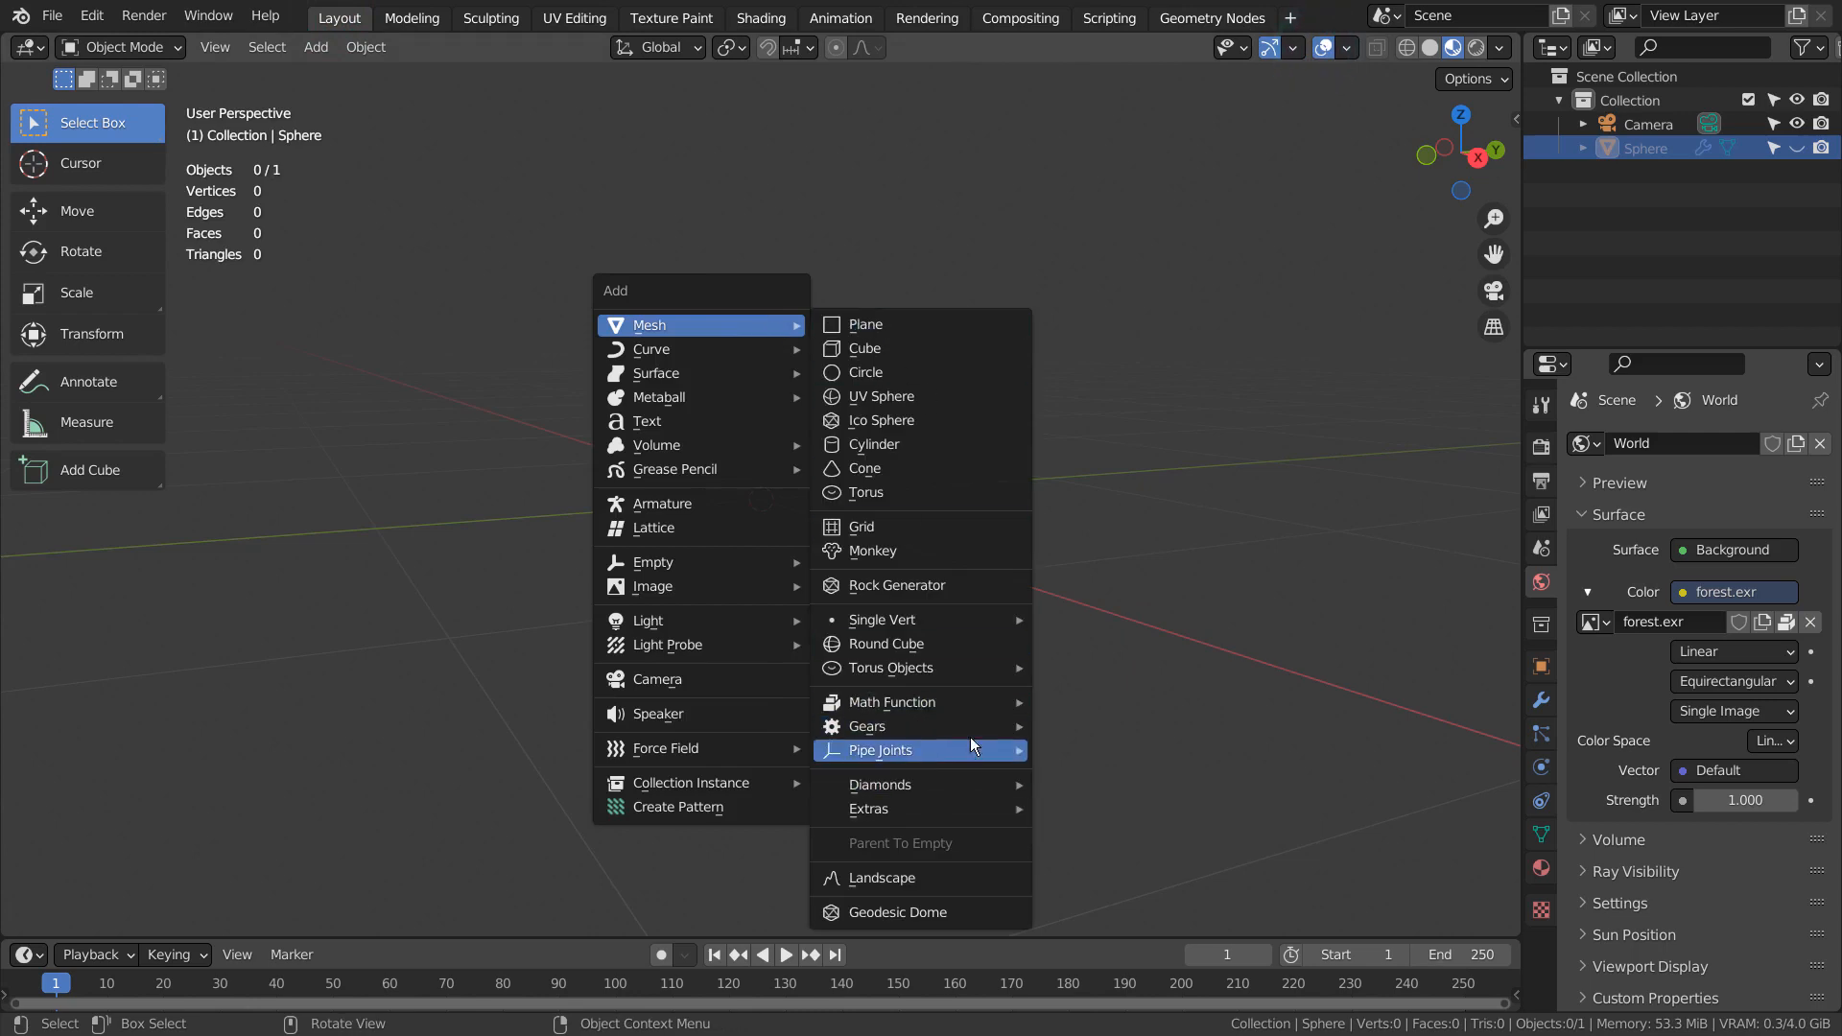
pyautogui.moveTo(989, 696)
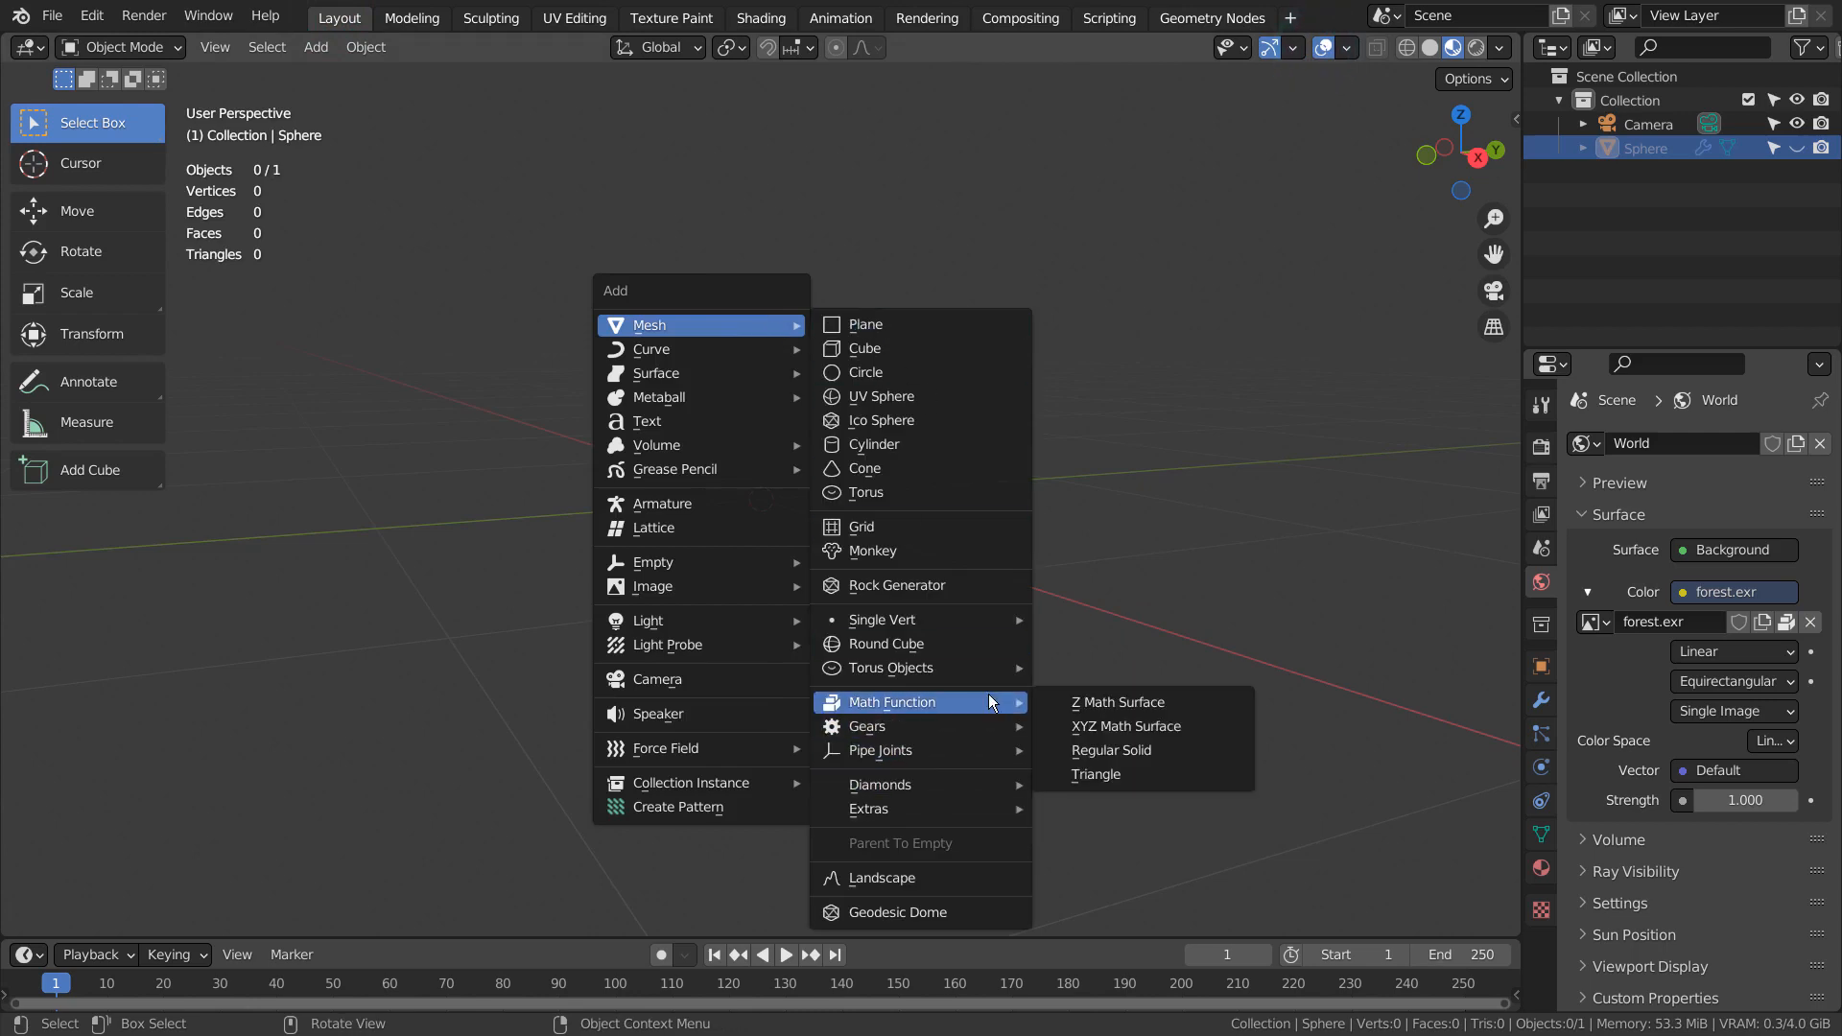
pyautogui.click(1166, 734)
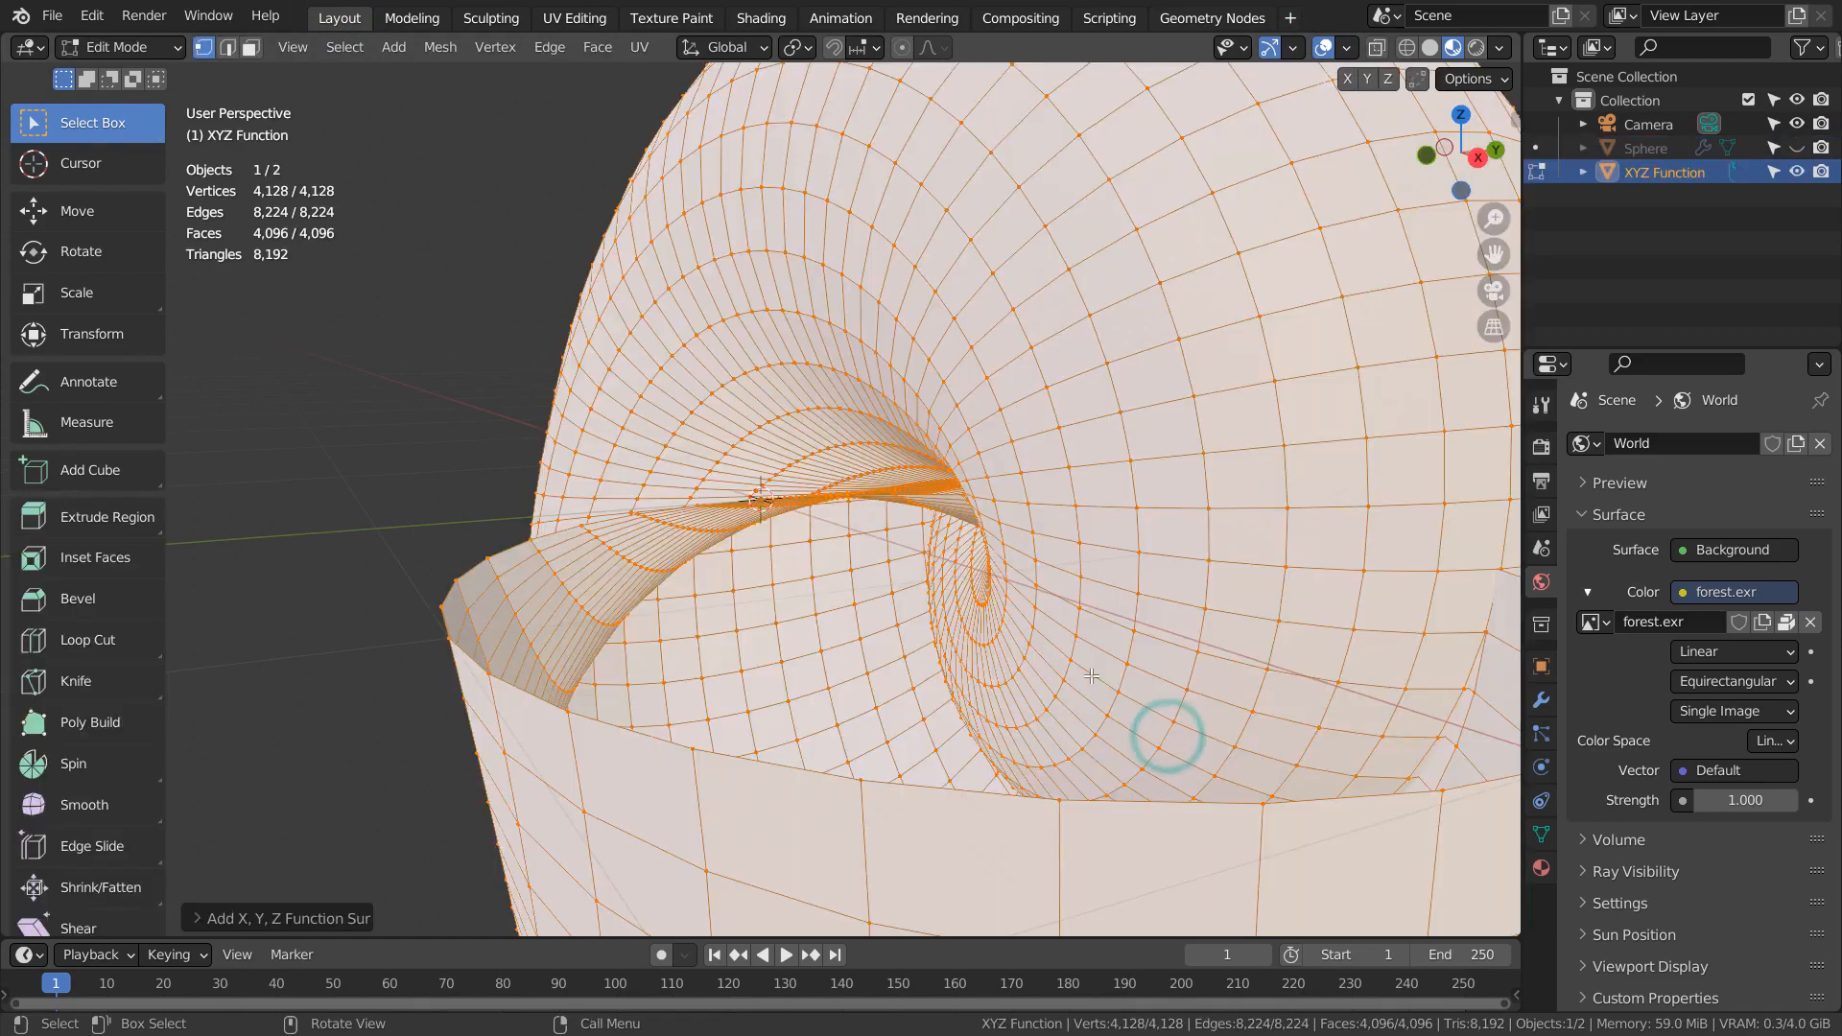
# Step: Apply the twisted torus preset to the new function surface and return to Object Mode
pyautogui.click(285, 919)
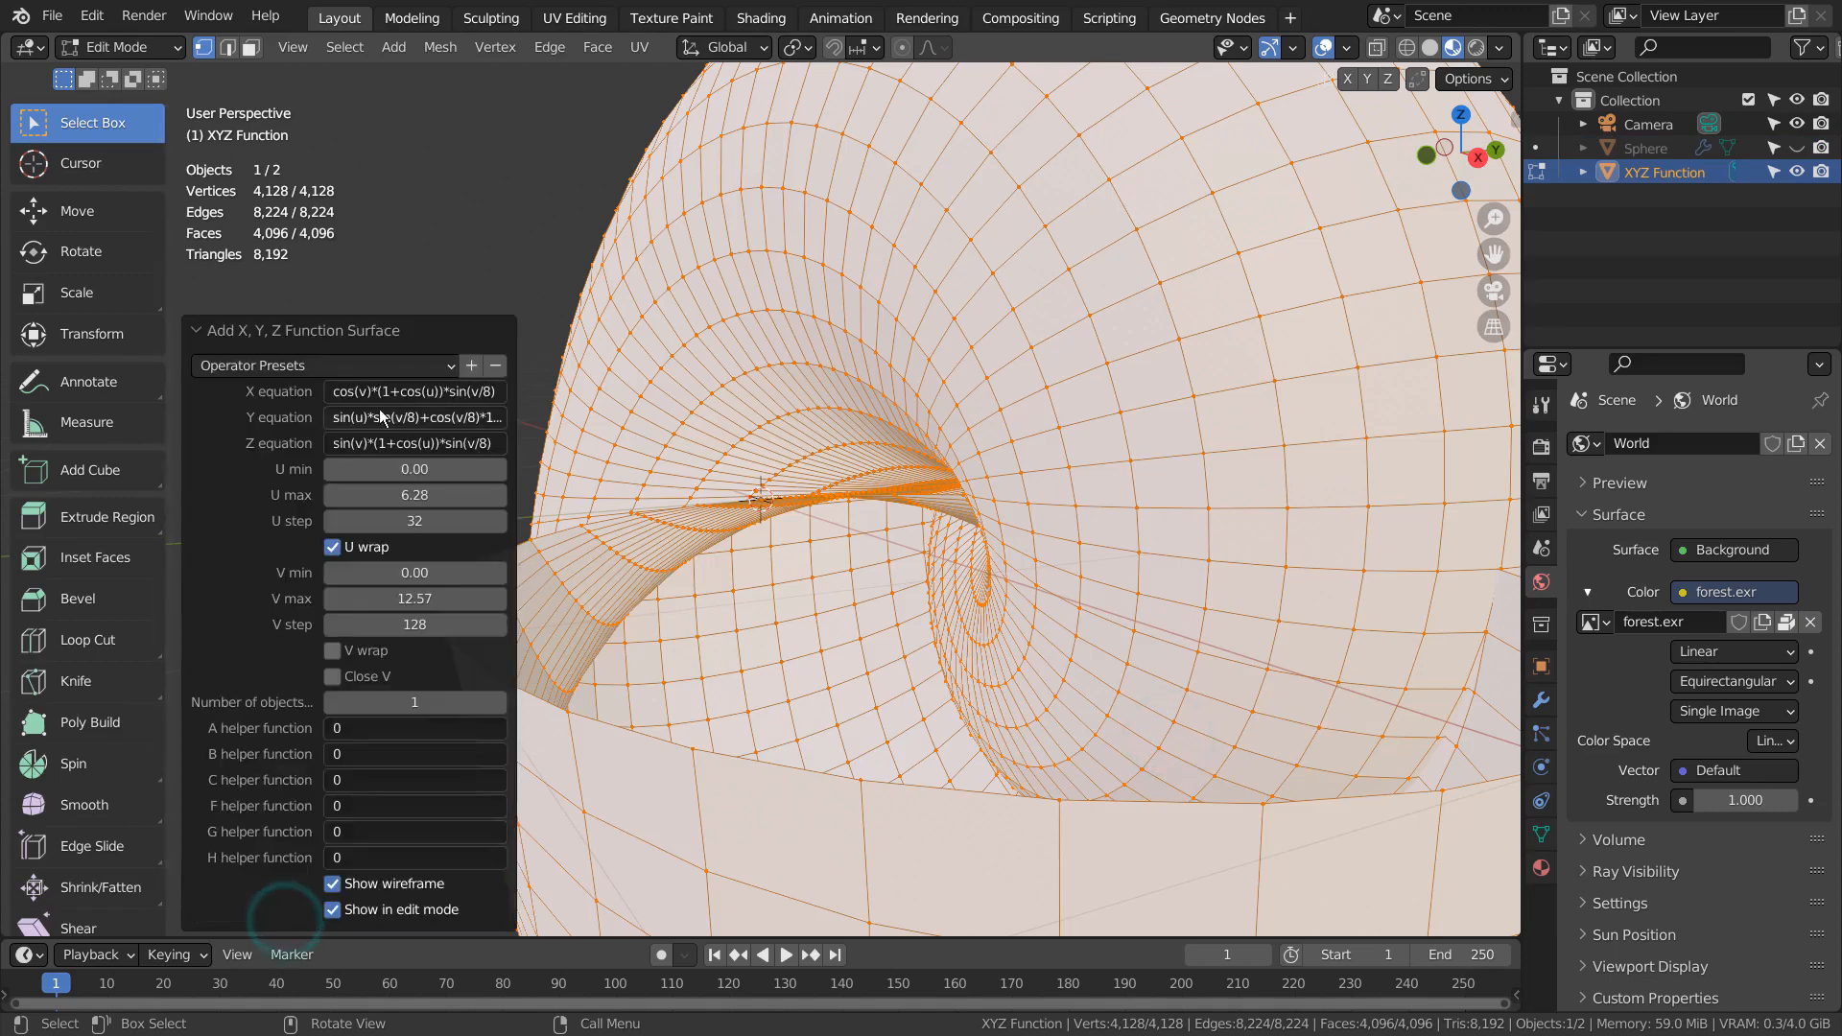
pyautogui.click(380, 370)
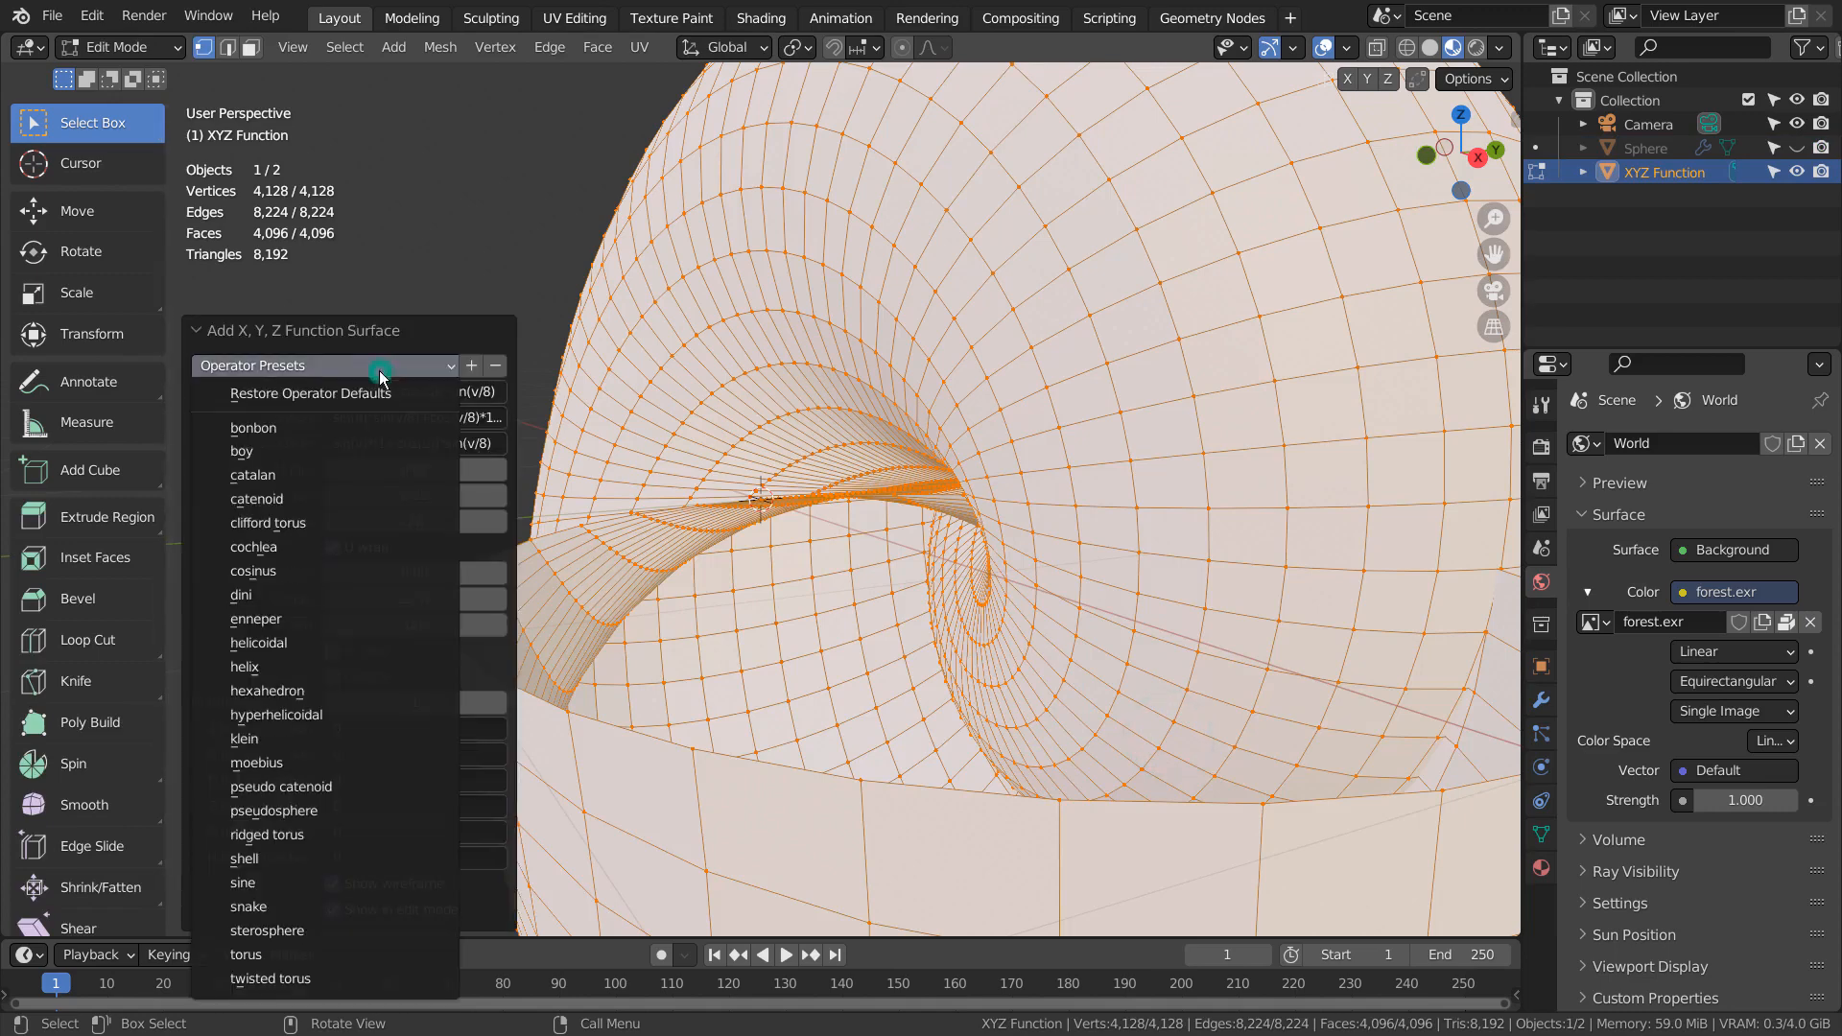
pyautogui.click(321, 975)
pyautogui.scroll(-9, 919, 652)
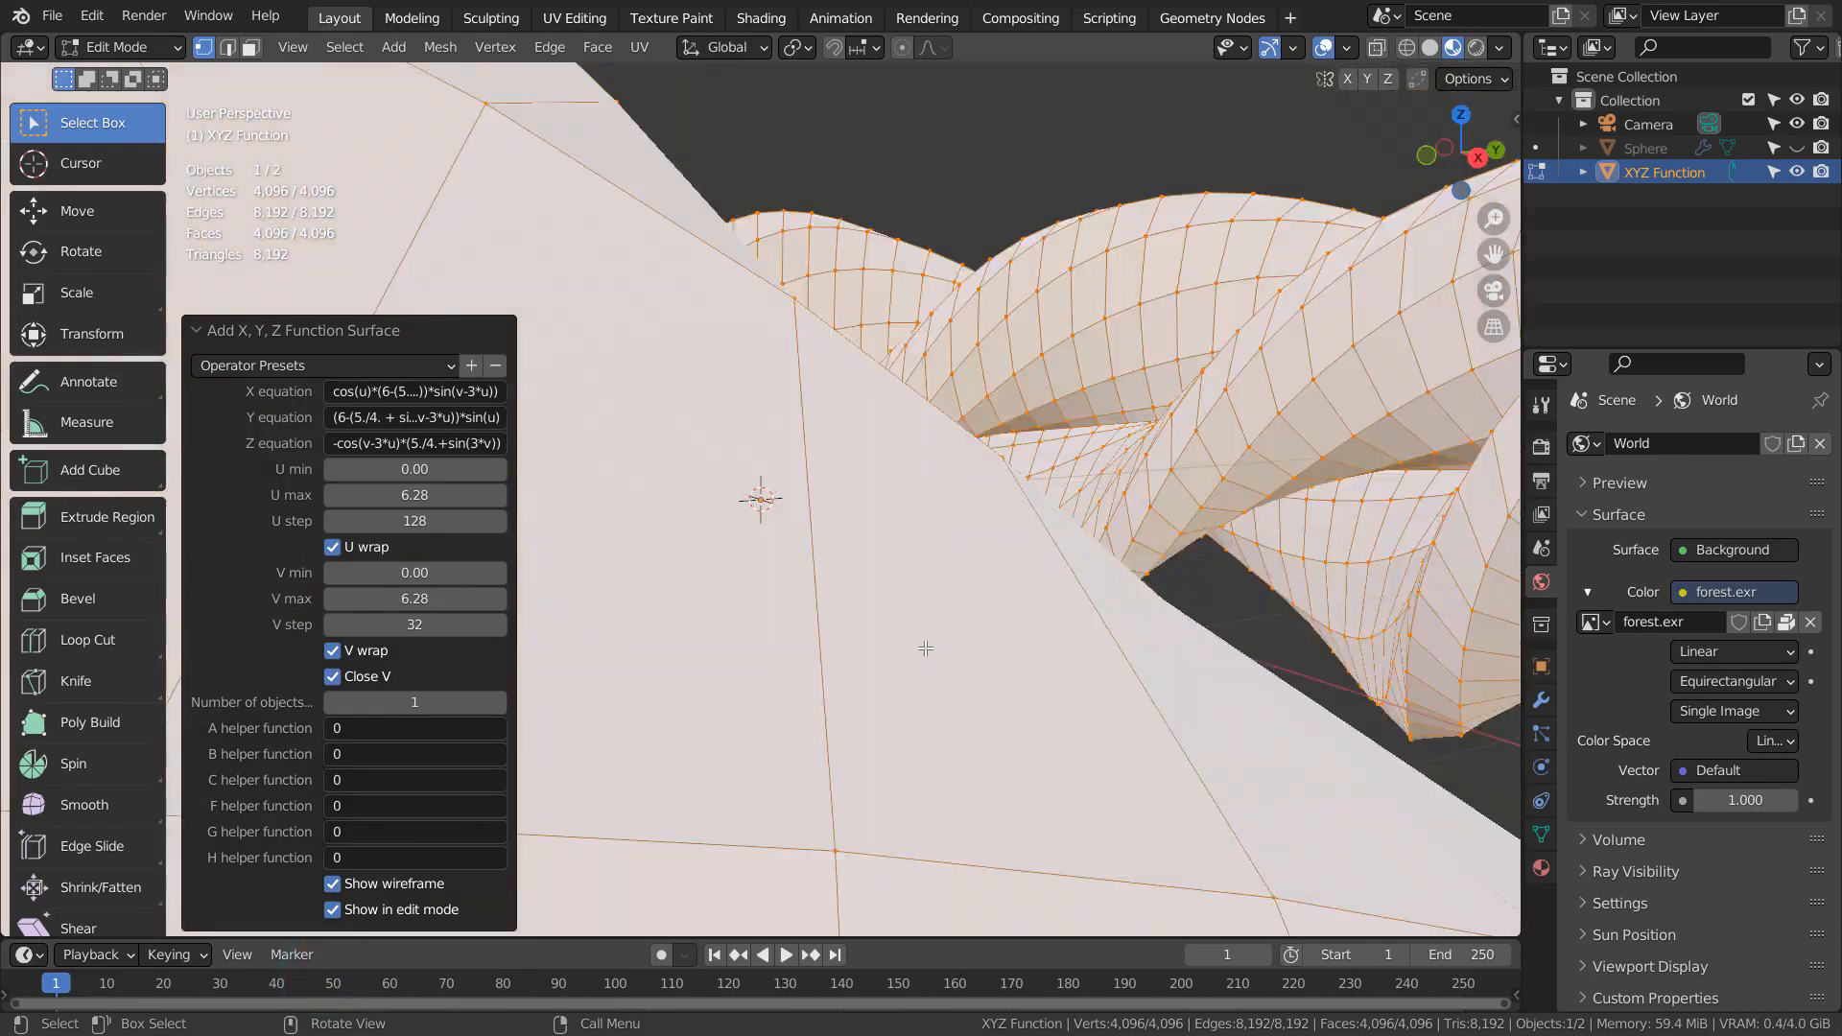
pyautogui.moveTo(925, 647); pyautogui.dragTo(1066, 740, button='middle')
pyautogui.press('Tab')
pyautogui.moveTo(944, 794); pyautogui.dragTo(1130, 694, button='middle')
# Step: Assign the existing purple starry material, Material.001, to the twisted torus and inspect it from several angles
pyautogui.click(1541, 868)
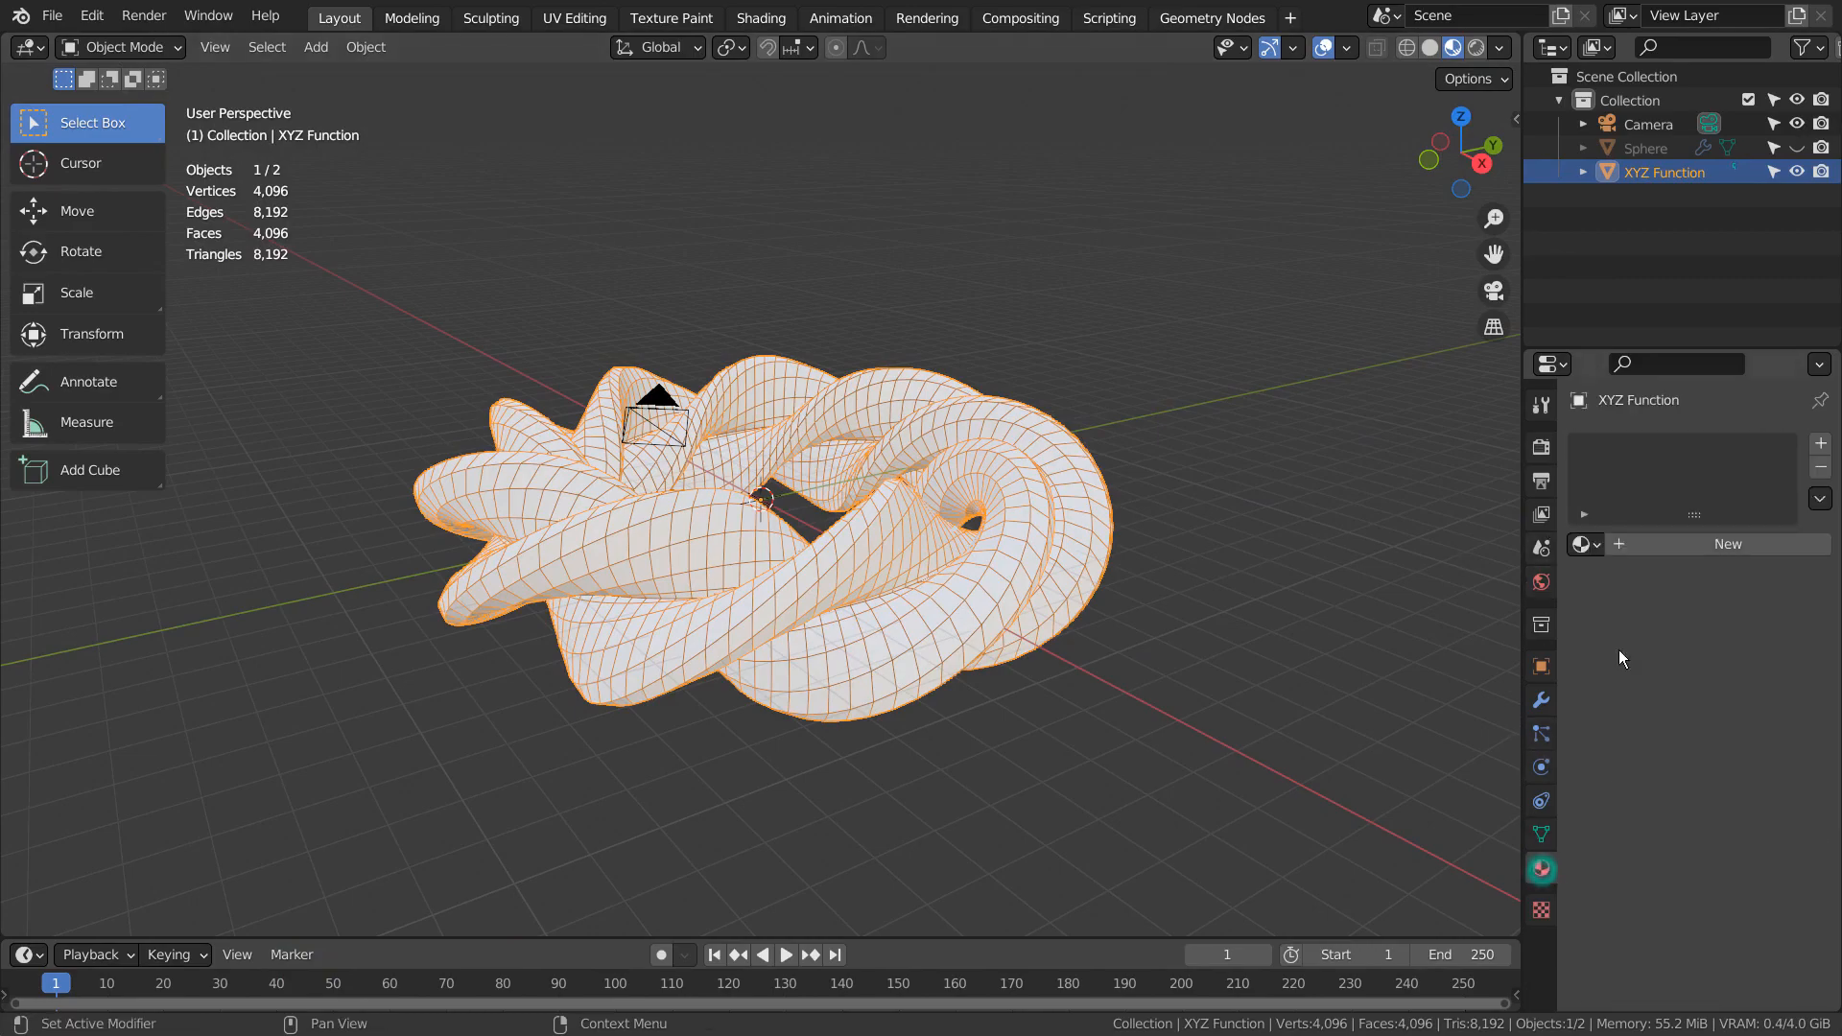
pyautogui.click(1583, 544)
pyautogui.click(1558, 604)
pyautogui.click(1298, 553)
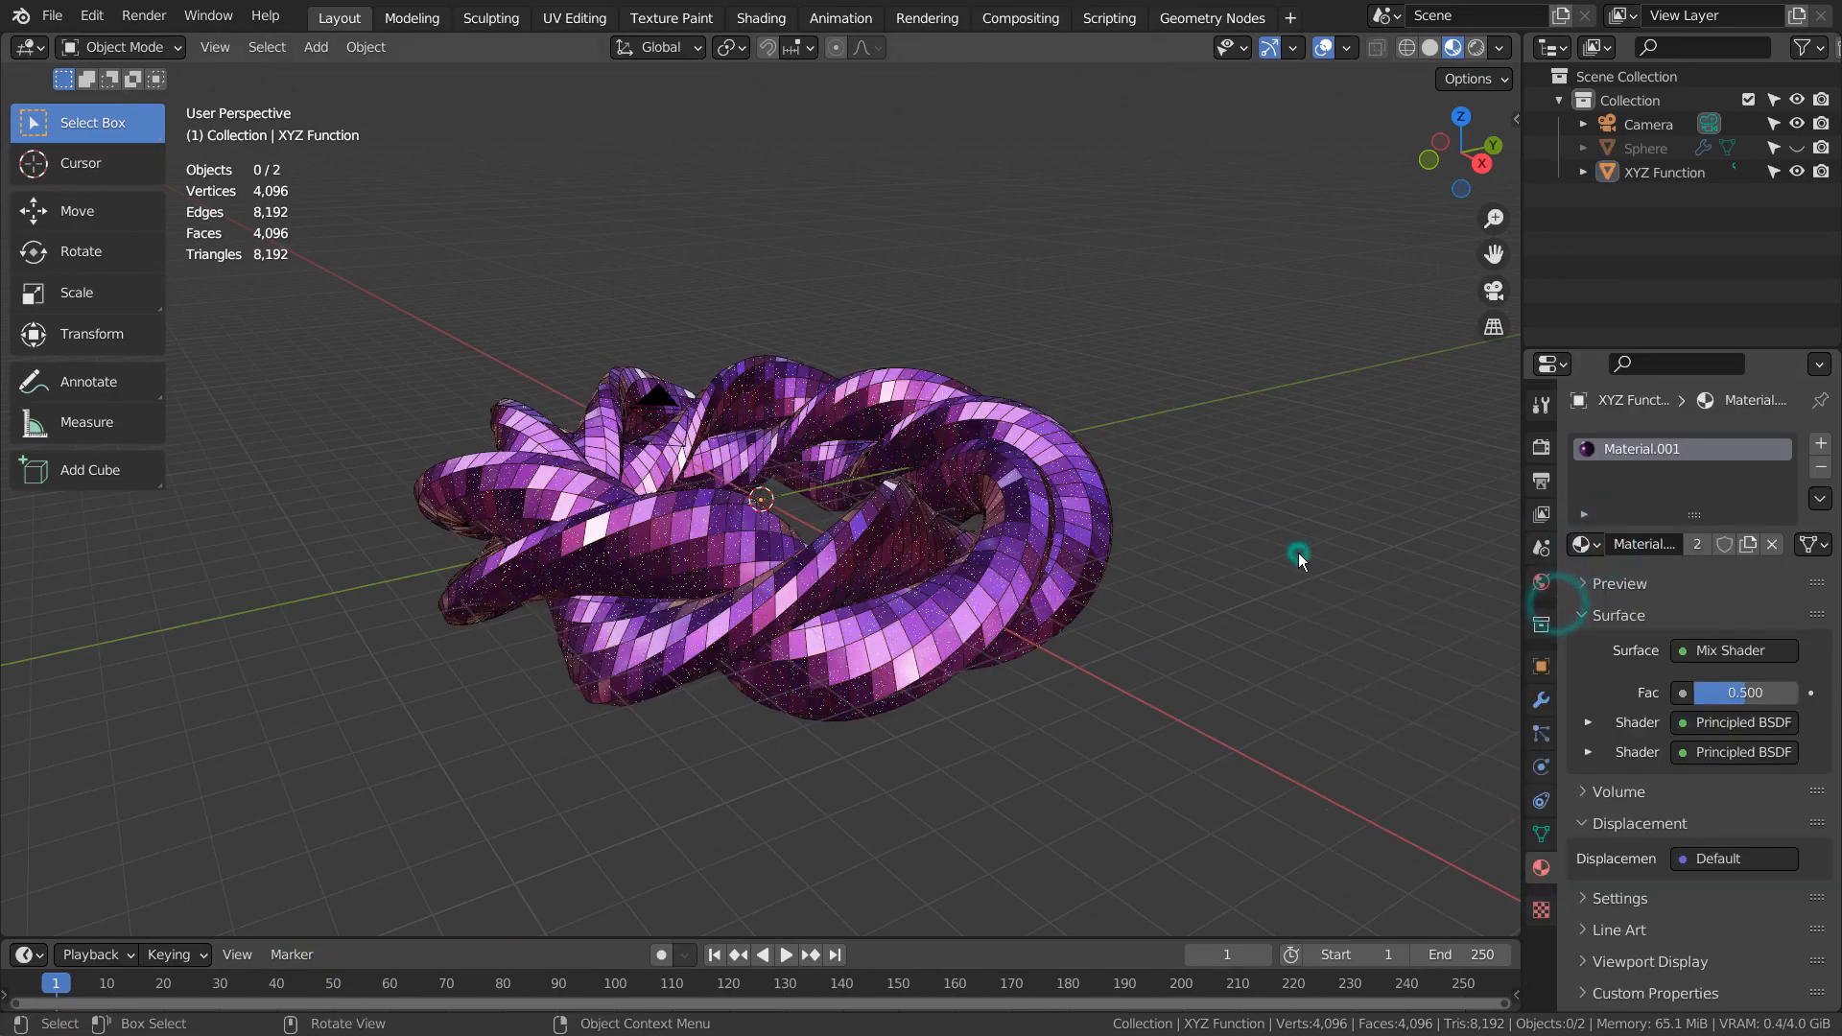
pyautogui.scroll(5, 1103, 662)
pyautogui.moveTo(1345, 670); pyautogui.dragTo(1114, 413, button='middle')
pyautogui.scroll(-5, 972, 671)
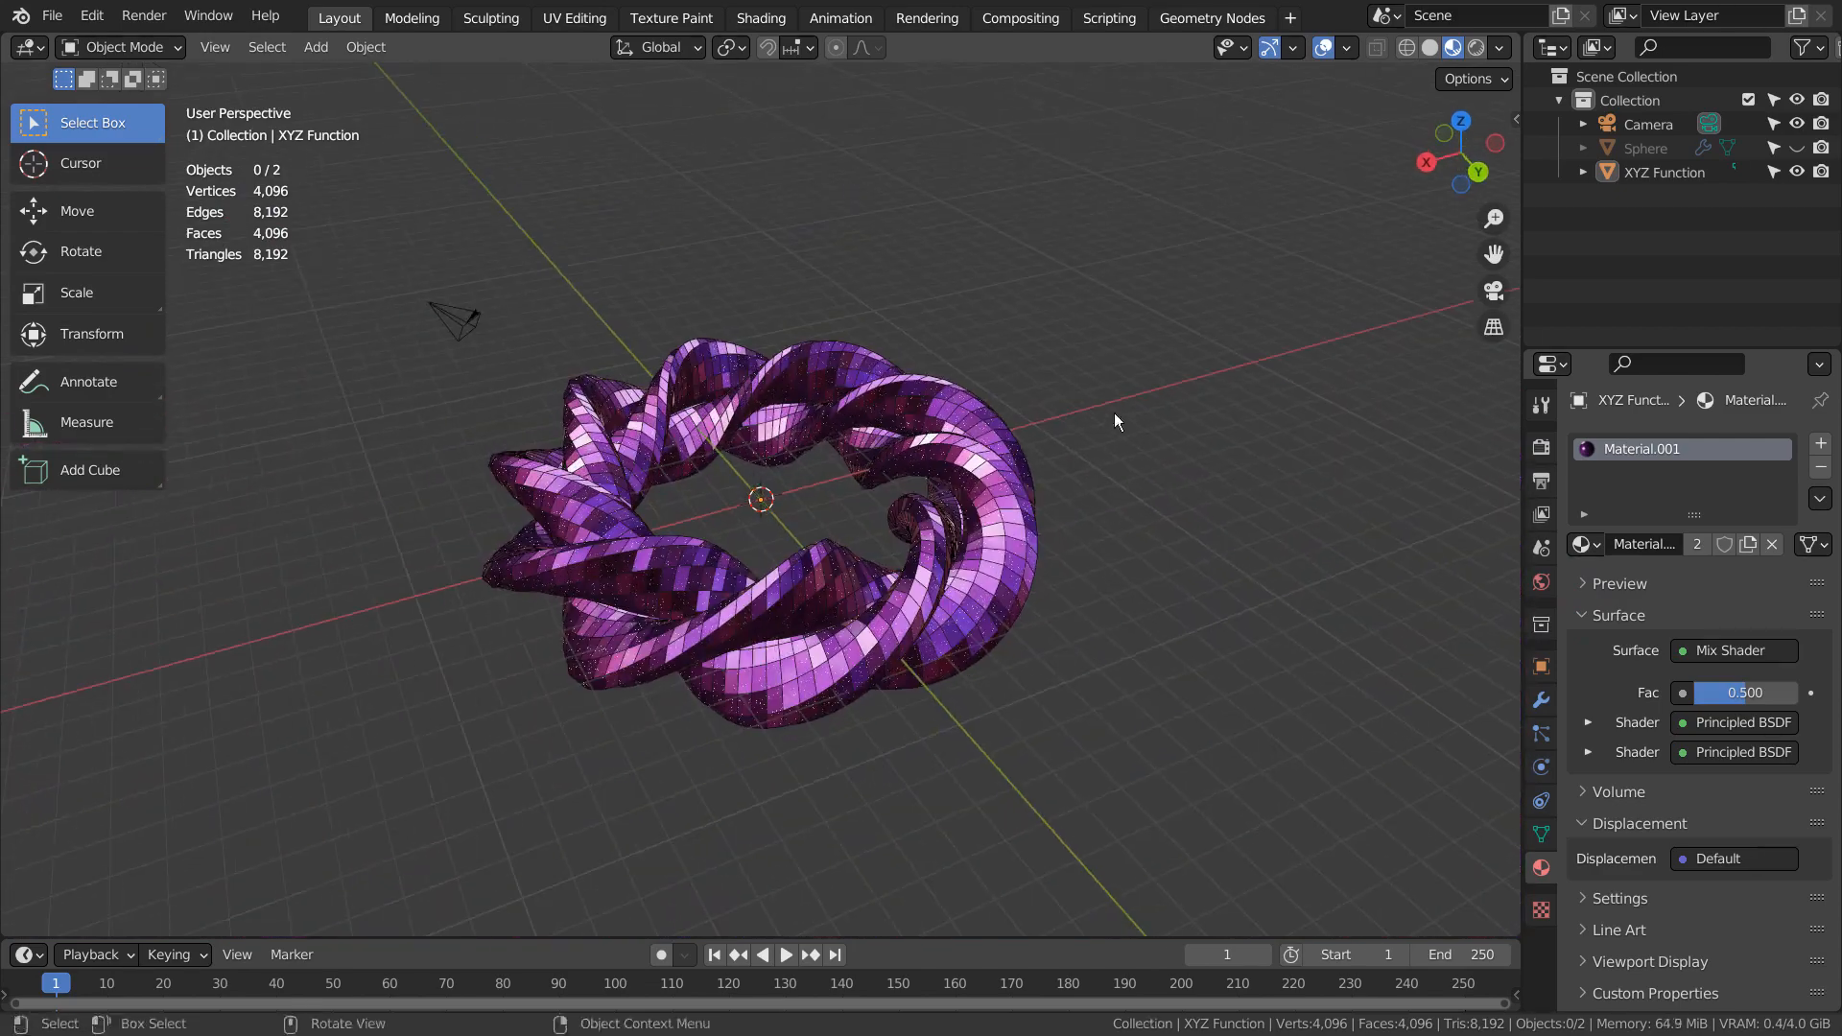
# Step: Add a plane and scale it up in two passes, the second by about 3.574, as a large floor
pyautogui.hotkey('shift', 'a')
pyautogui.moveTo(1107, 399)
pyautogui.click(1182, 401)
pyautogui.press('s')
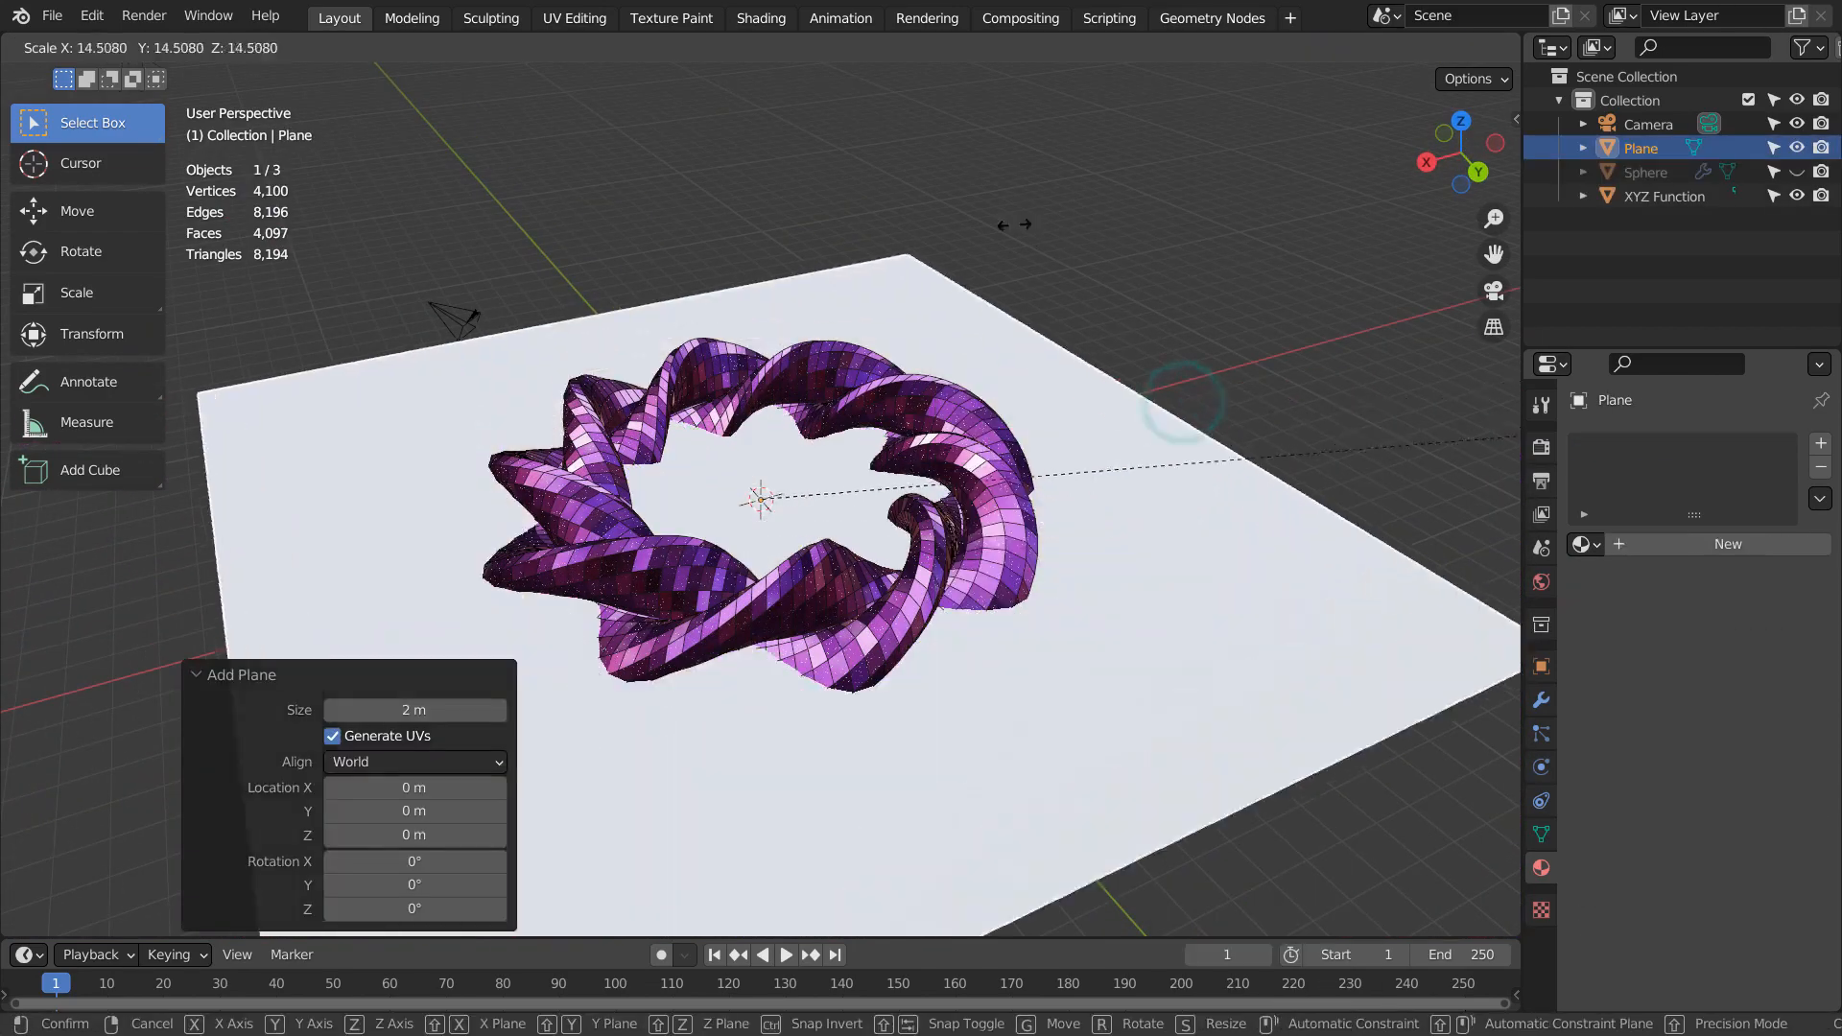
pyautogui.click(1195, 267)
pyautogui.press('s')
pyautogui.click(518, 190)
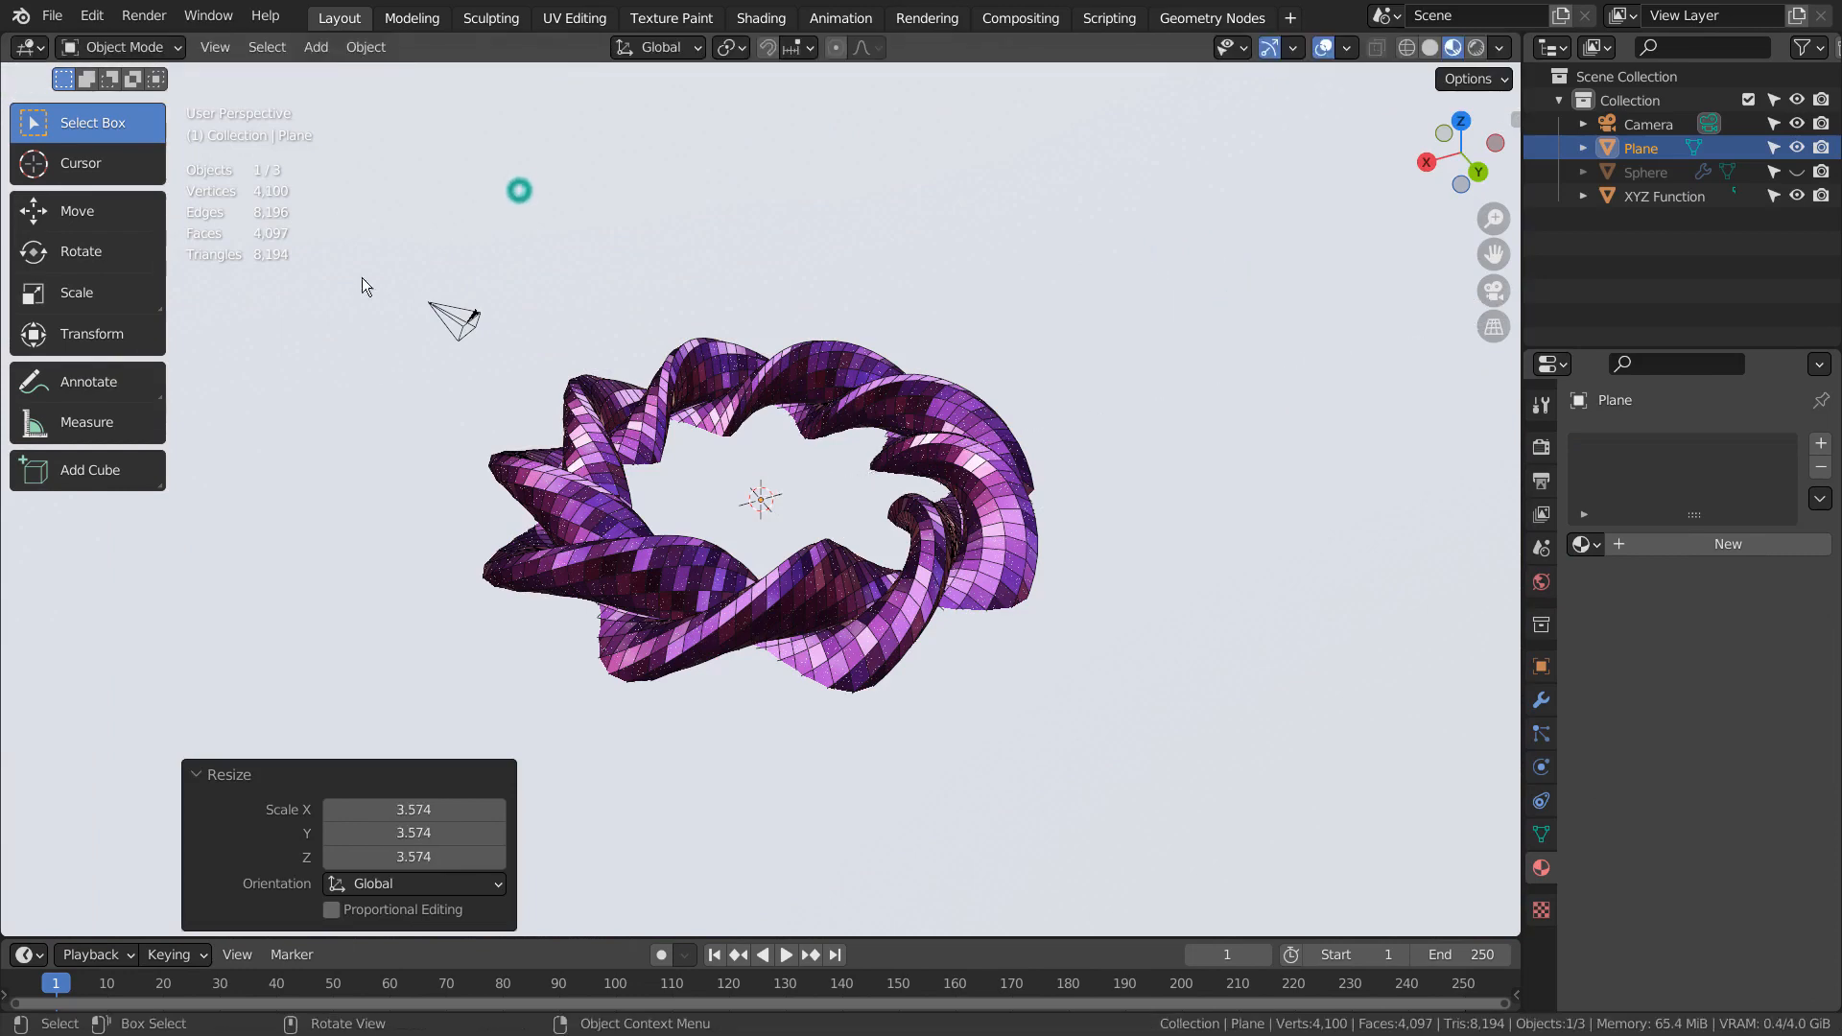
# Step: In front view, move the plane down about 2.3 m along Z to just beneath the twisted torus
pyautogui.click(1143, 600)
pyautogui.press('KP_1')
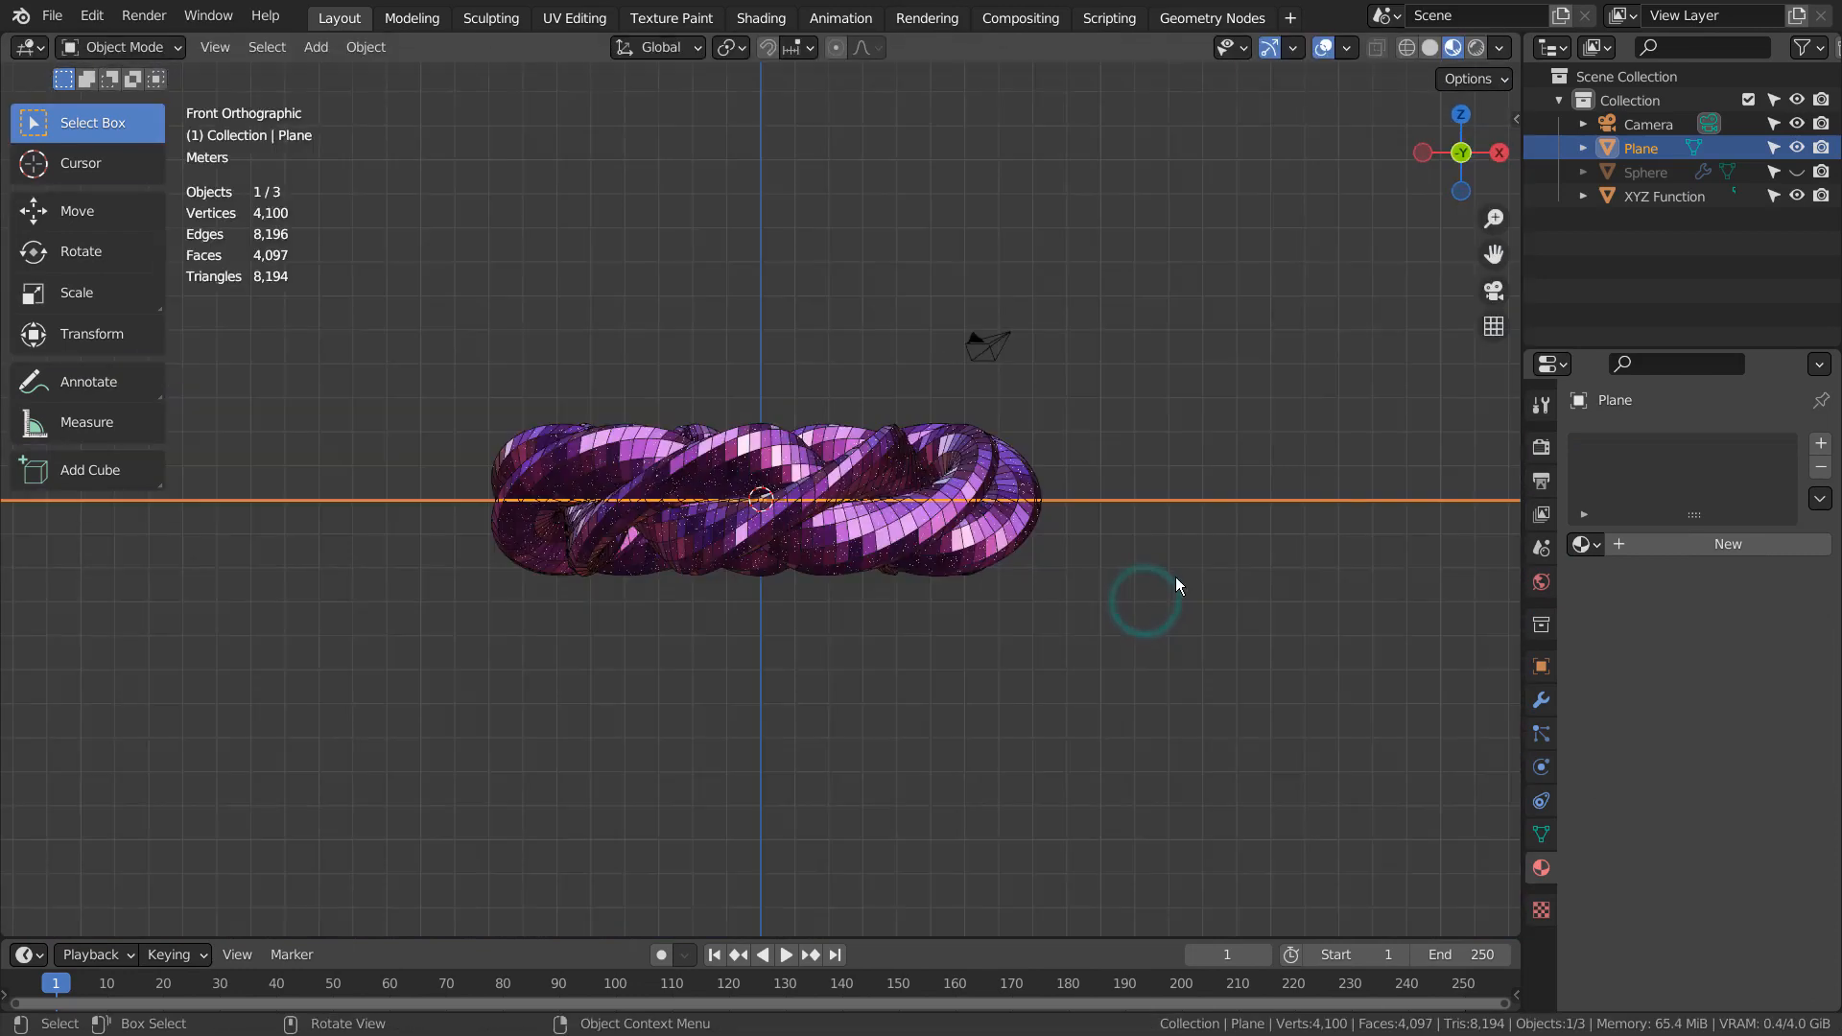
pyautogui.press('g')
pyautogui.press('z')
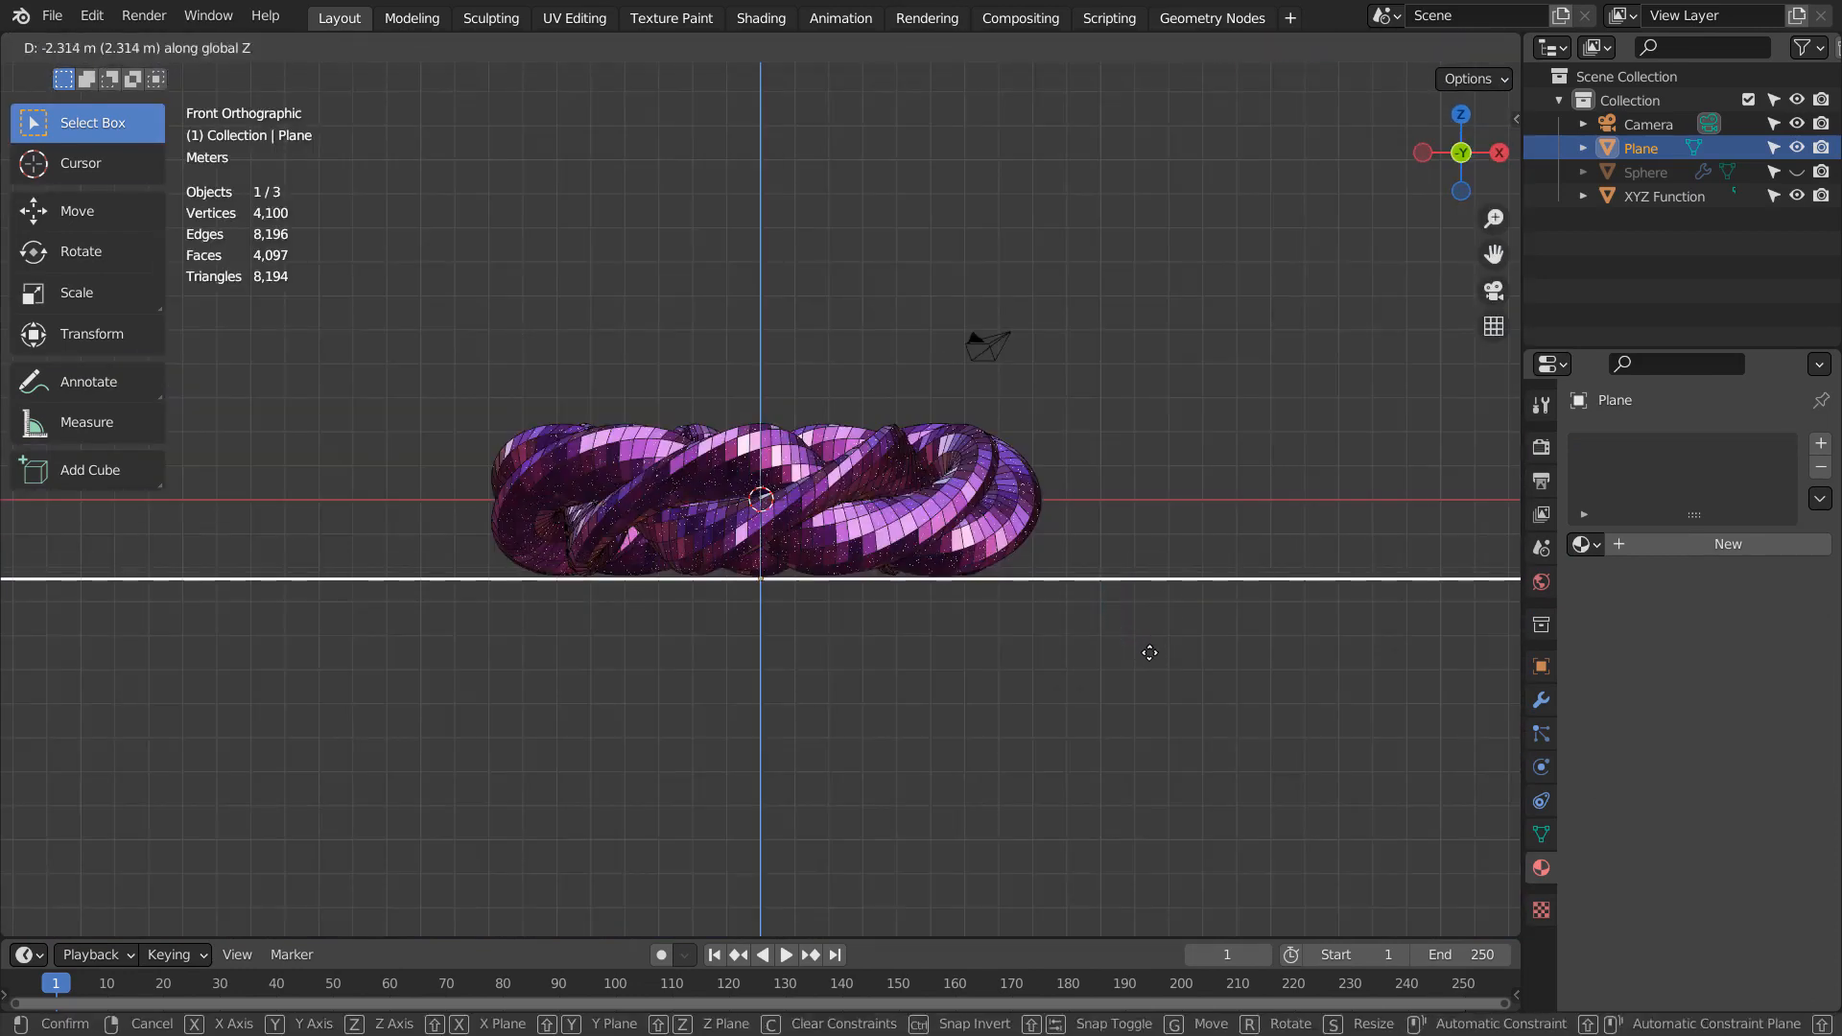
pyautogui.click(1147, 646)
# Step: Align the camera to an angled view from above and walk it back until the whole torus fits the frame
pyautogui.moveTo(1085, 504); pyautogui.dragTo(1004, 525, button='middle')
pyautogui.press('ctrl+alt+KP_0')
pyautogui.hotkey('shift', '`')
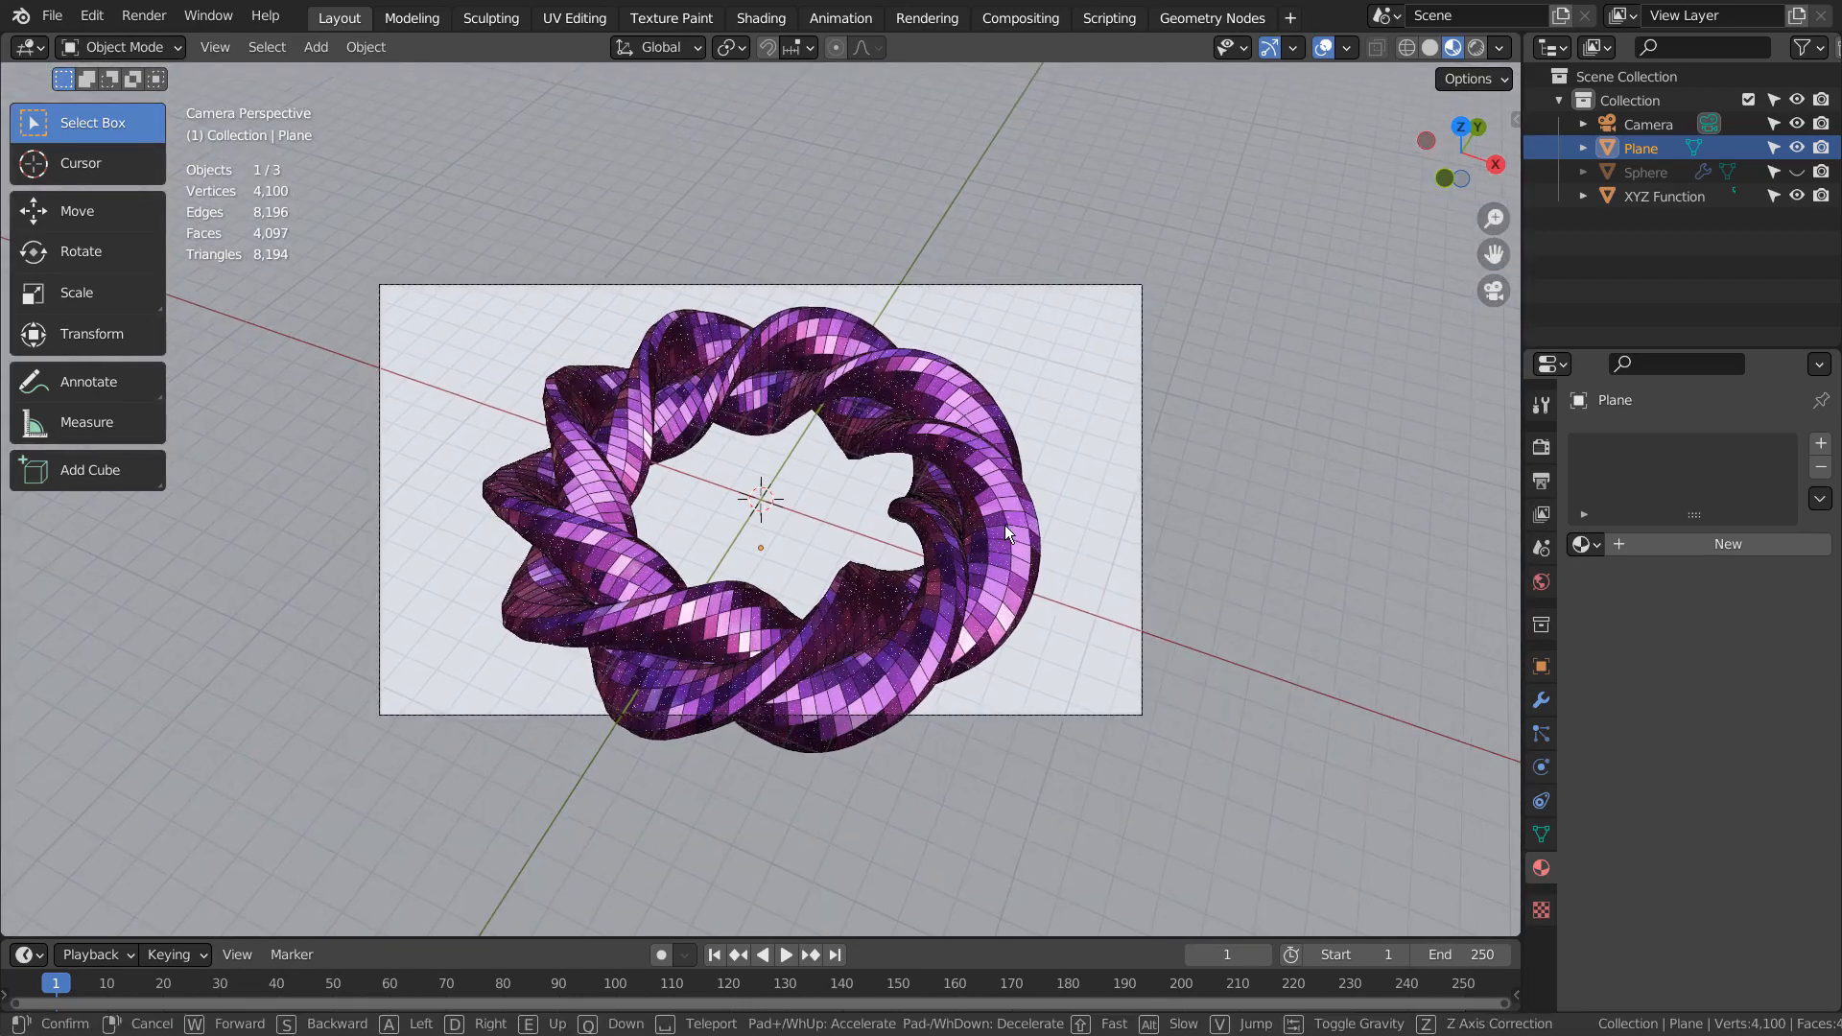
pyautogui.press('s')
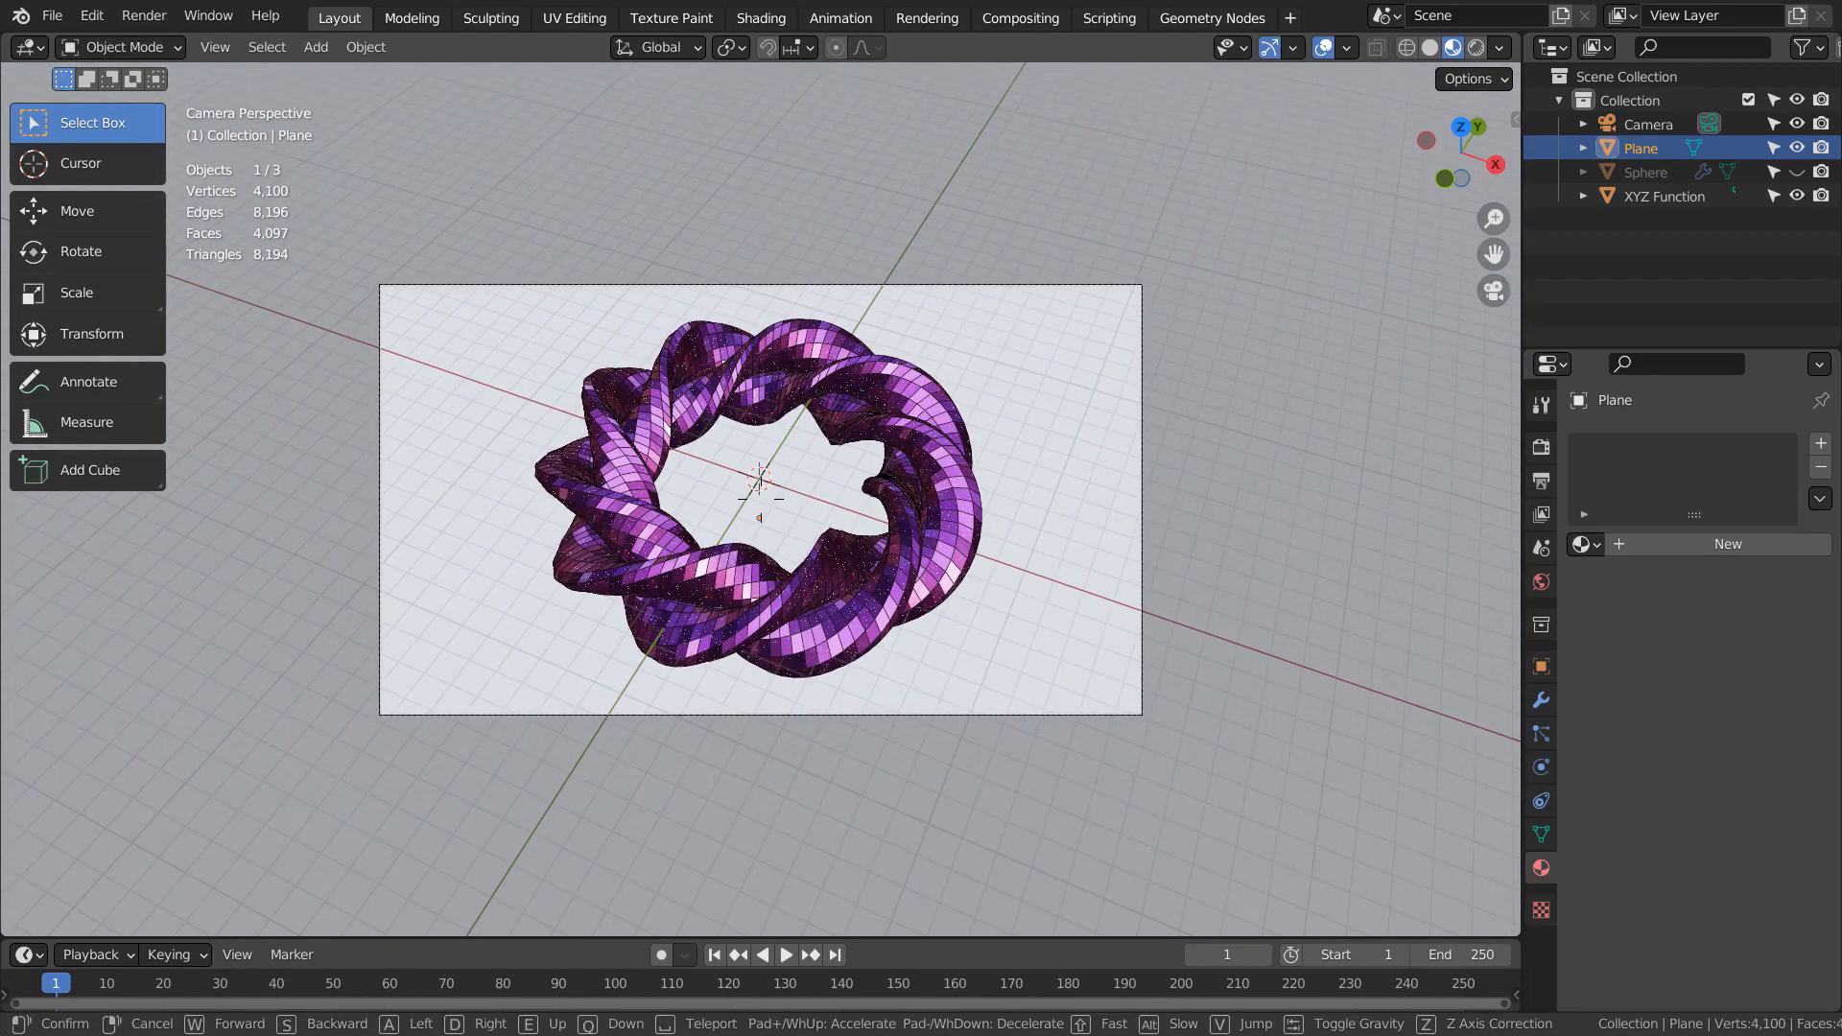
pyautogui.click(762, 499)
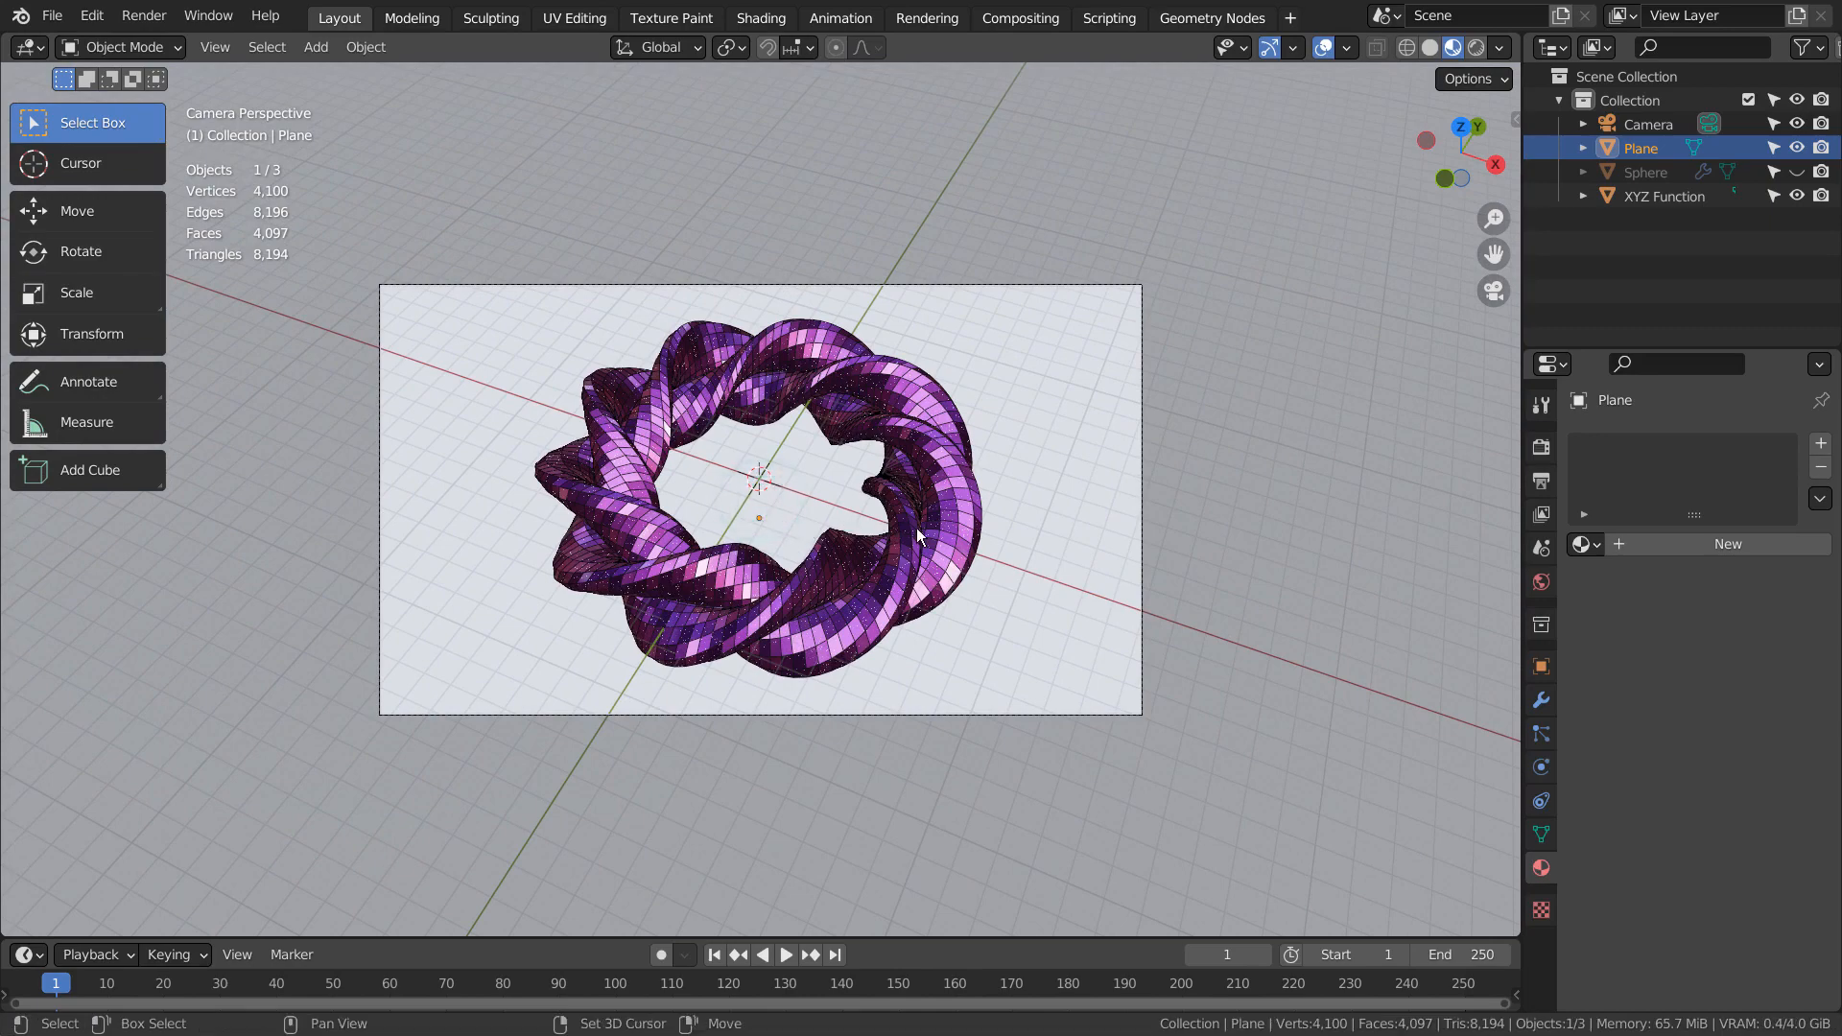
pyautogui.hotkey('shift', '`')
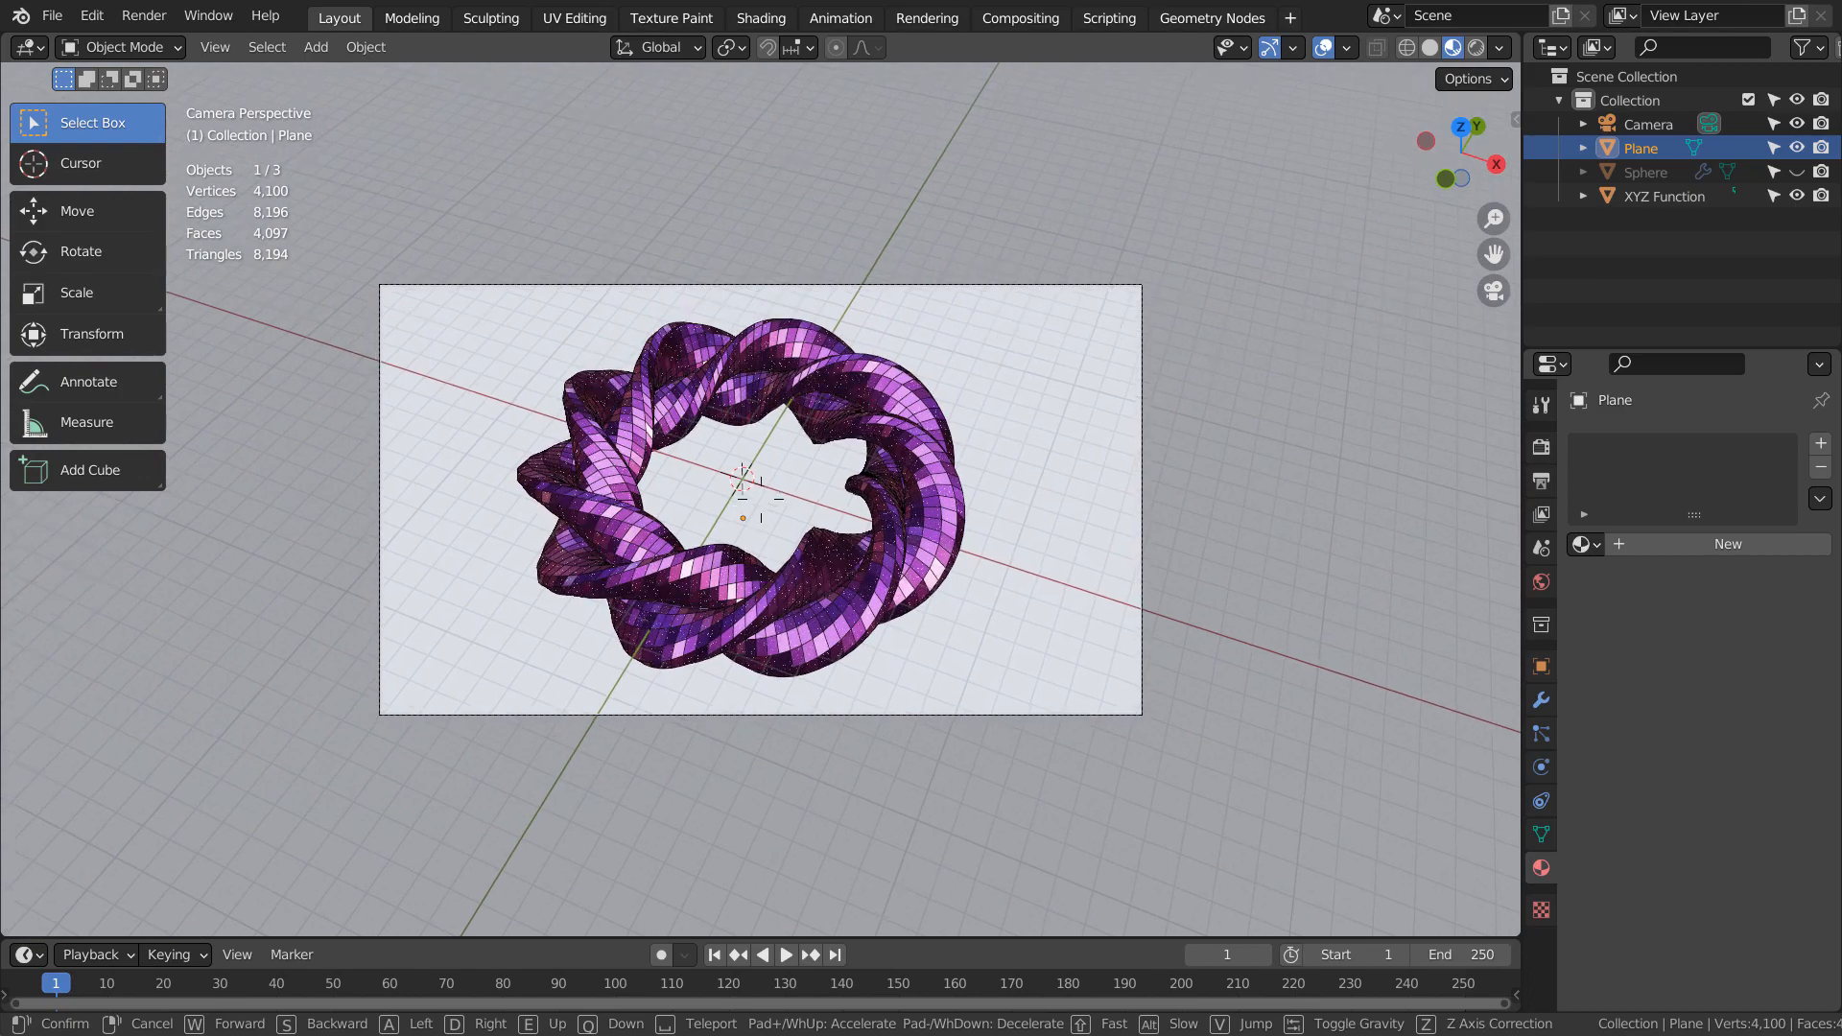
pyautogui.click(764, 497)
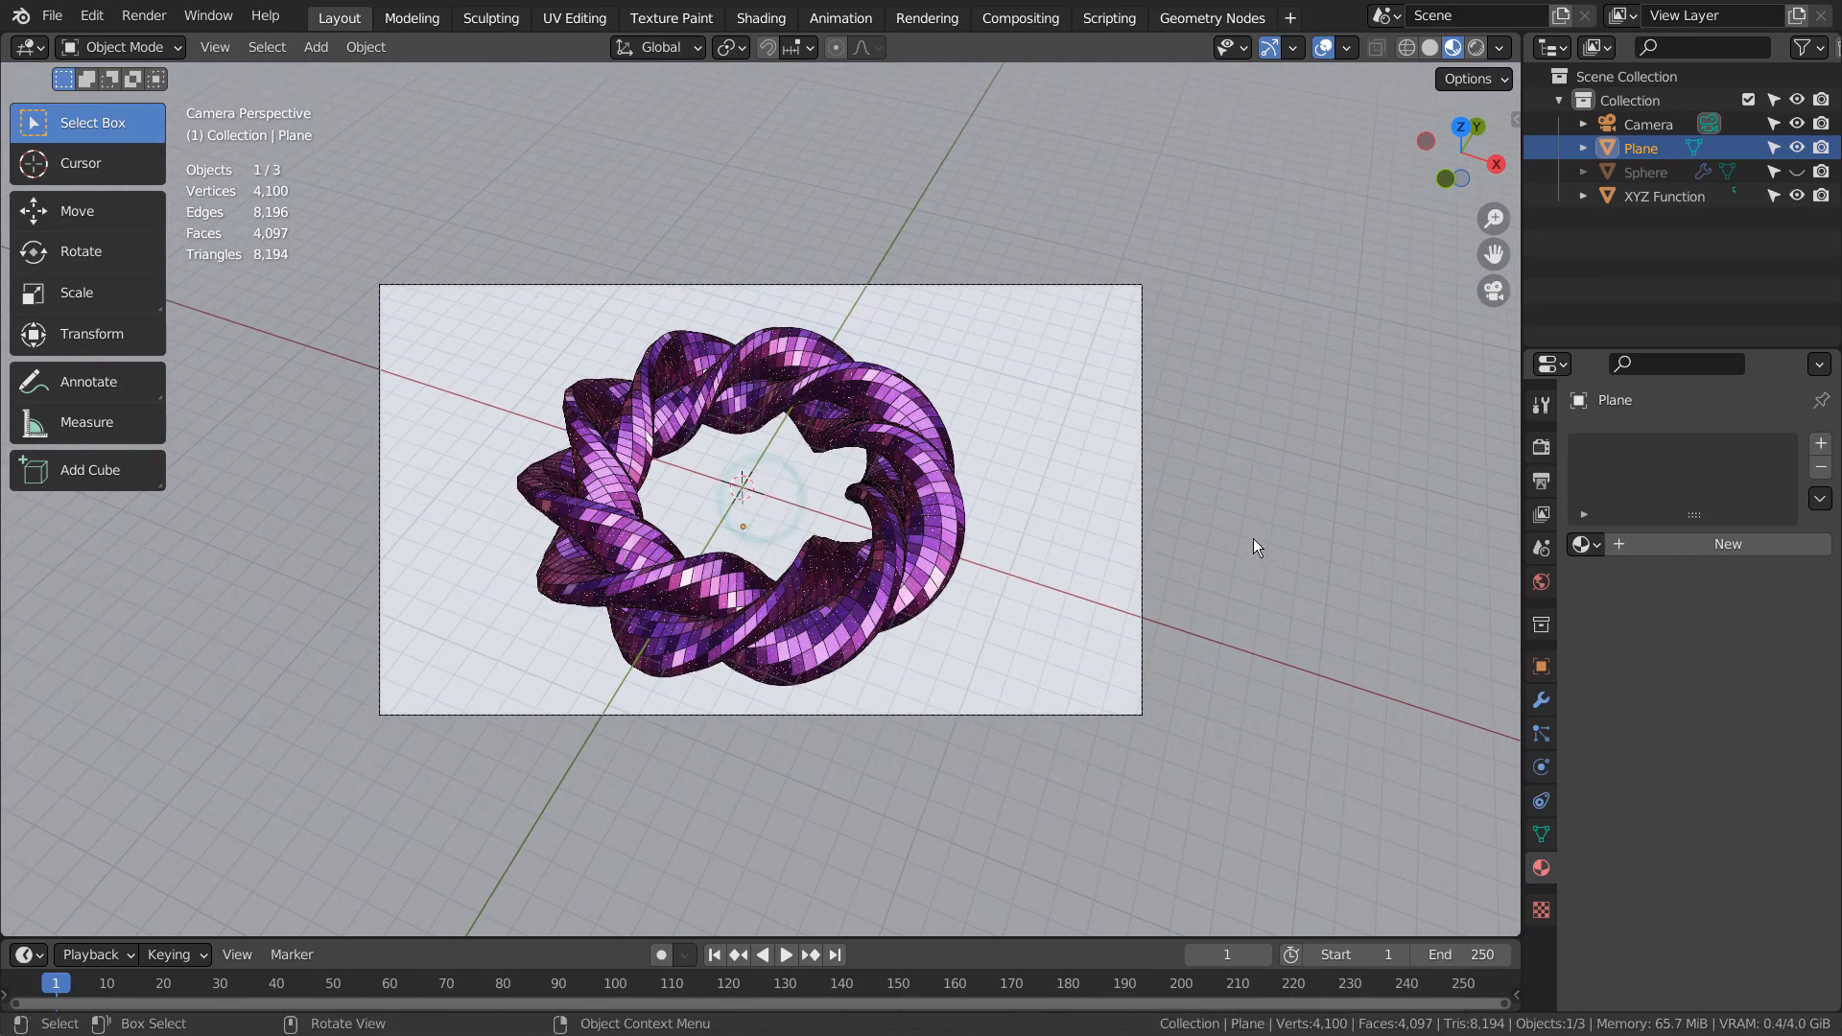
# Step: Give the plane a new material with a light blue Base Color, Metallic 0.917 and Roughness 0.096
pyautogui.click(1685, 546)
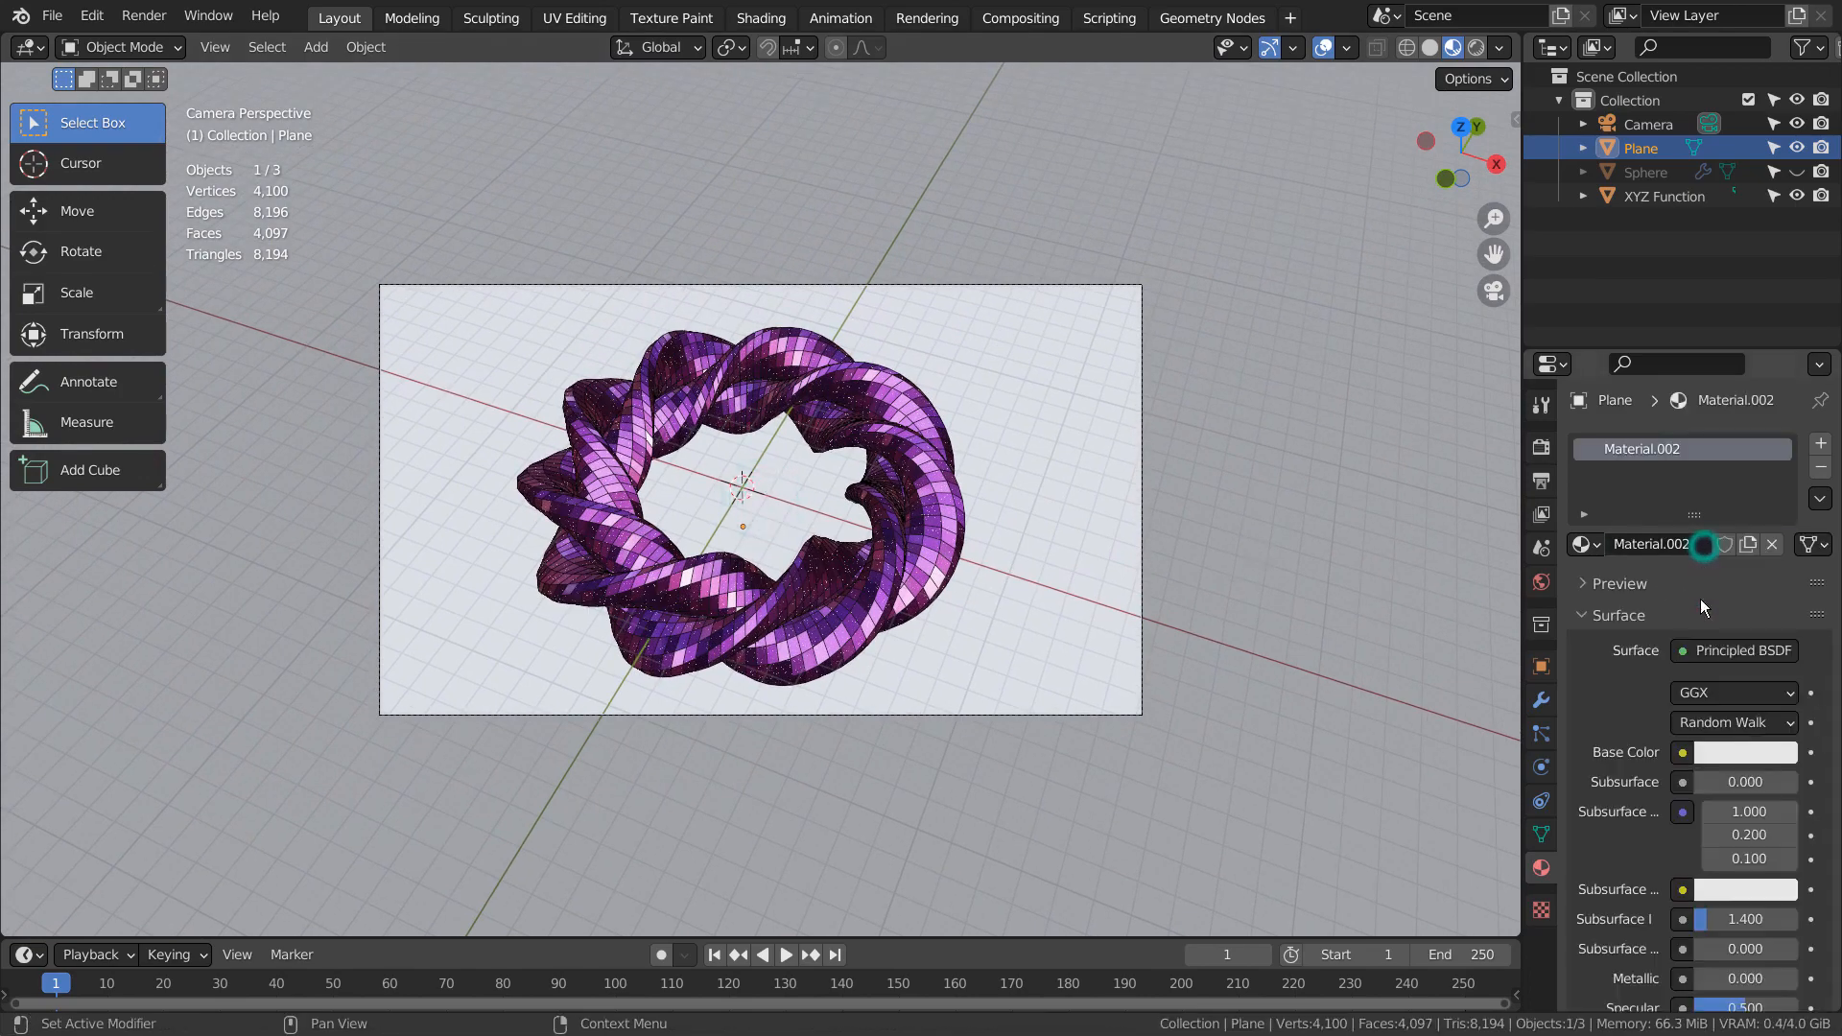
pyautogui.click(1731, 752)
pyautogui.click(1712, 452)
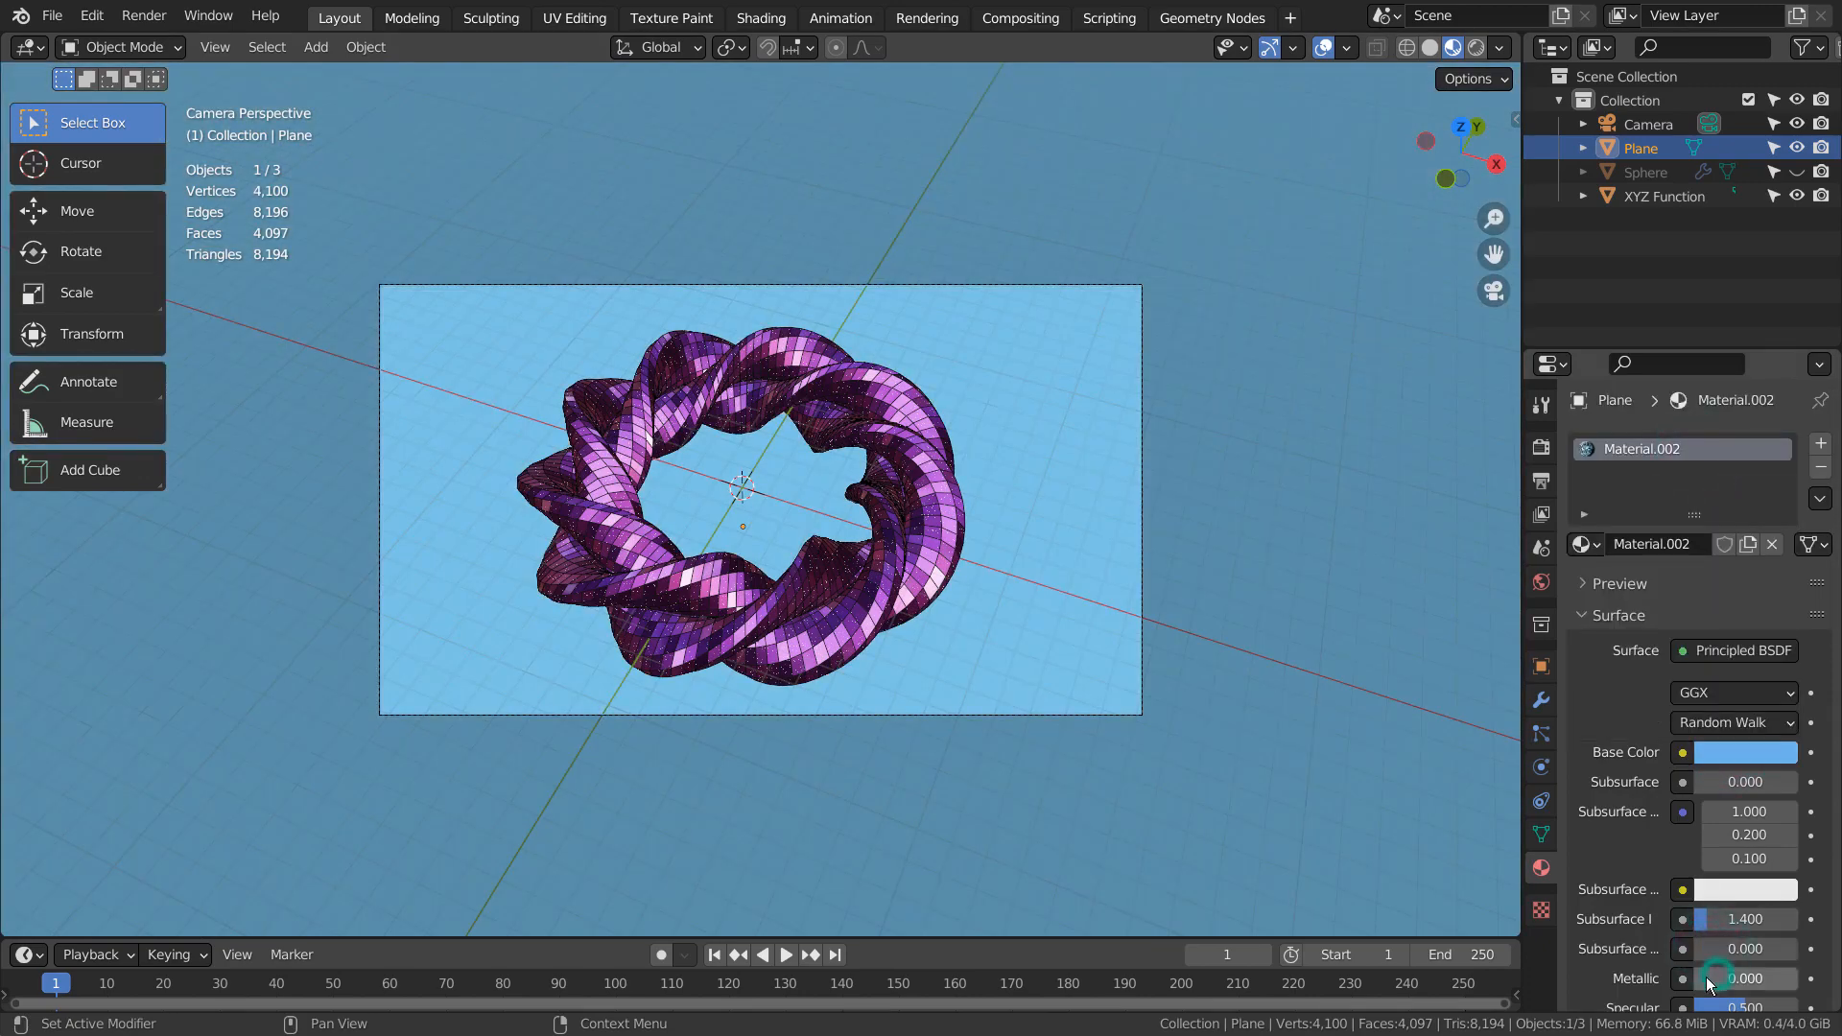
pyautogui.moveTo(1706, 977); pyautogui.dragTo(1788, 979)
pyautogui.scroll(-5, 1774, 950)
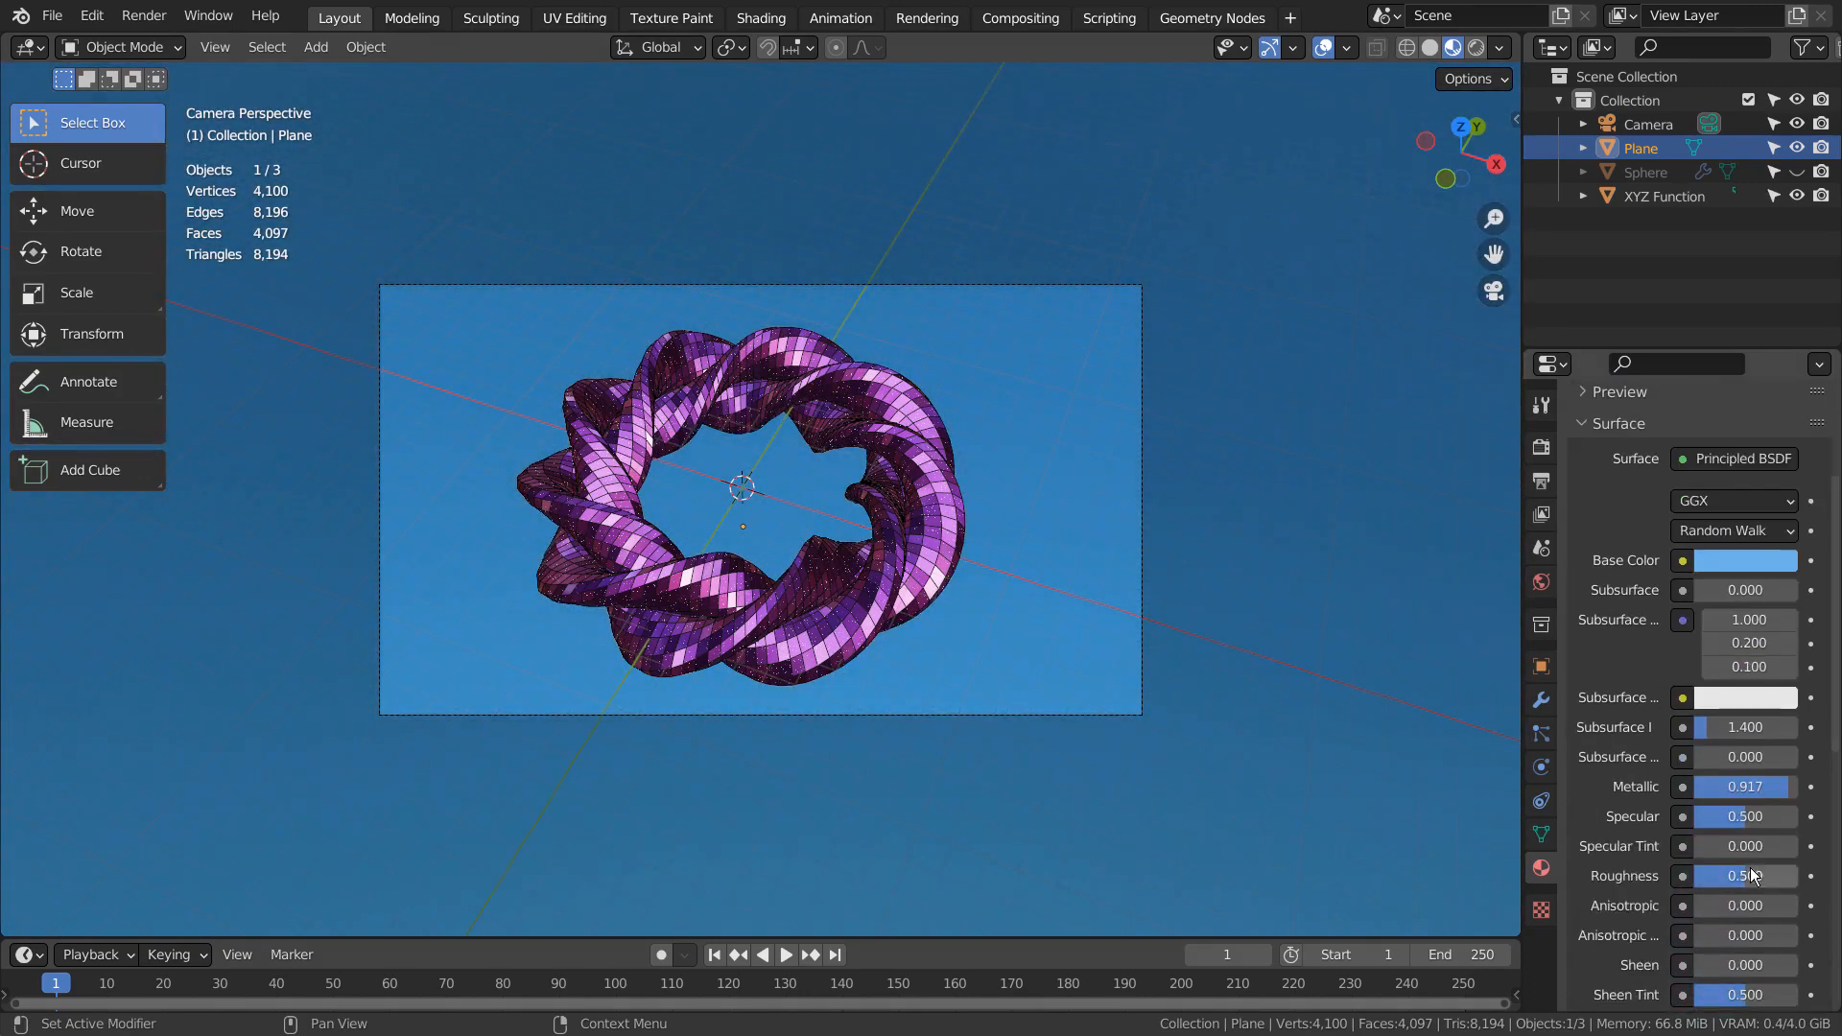
pyautogui.moveTo(1746, 876); pyautogui.dragTo(1706, 876)
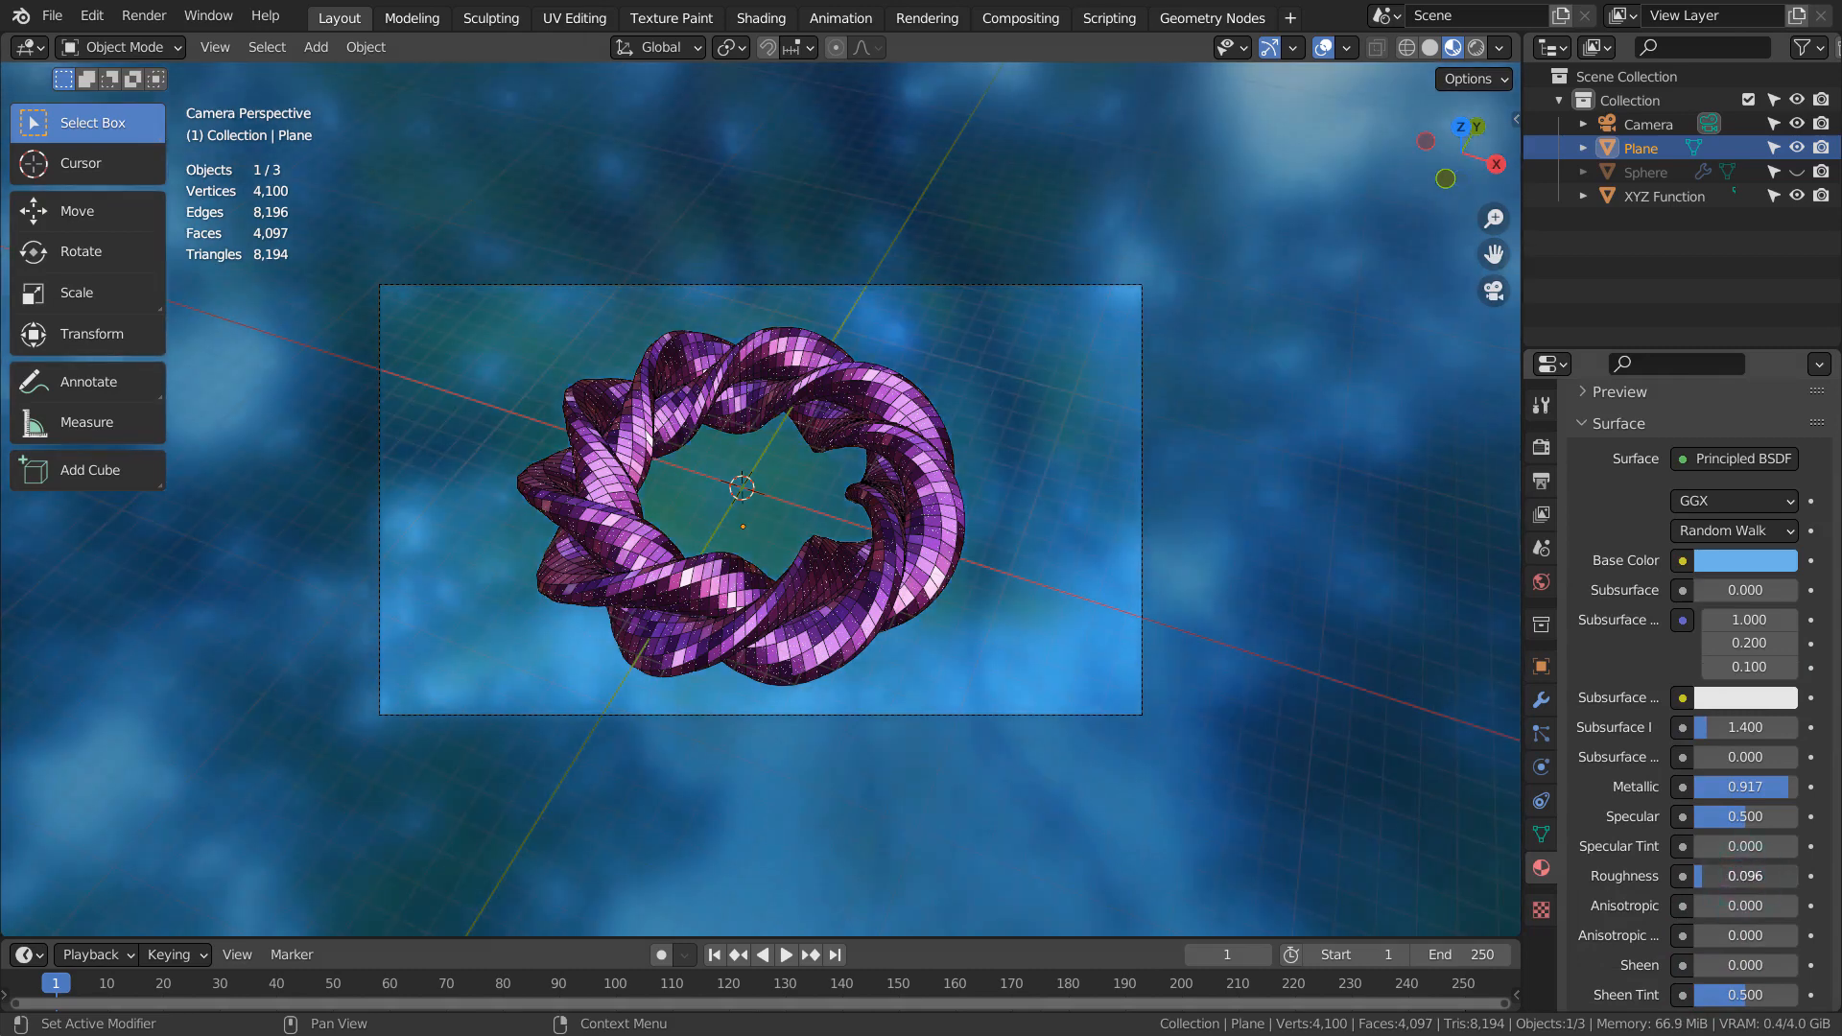
# Step: Show the viewport in Rendered shading and turn off the overlays
pyautogui.click(1541, 581)
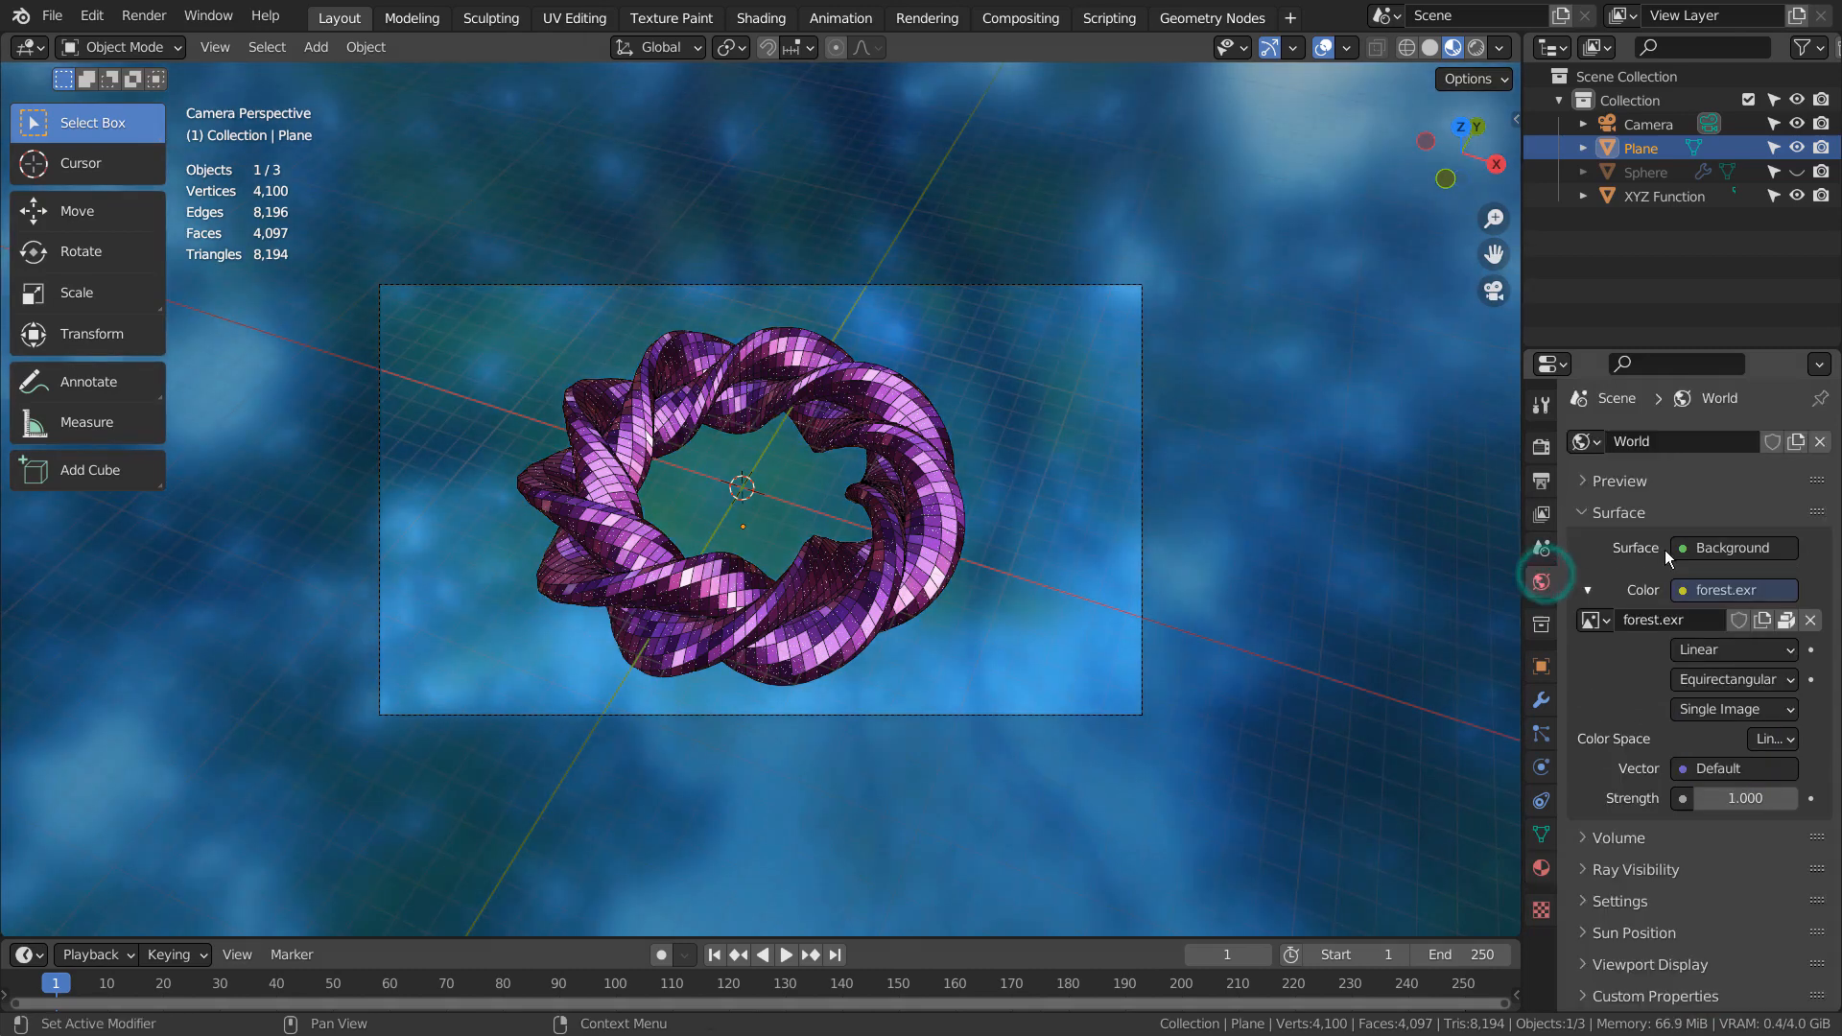
pyautogui.click(1475, 48)
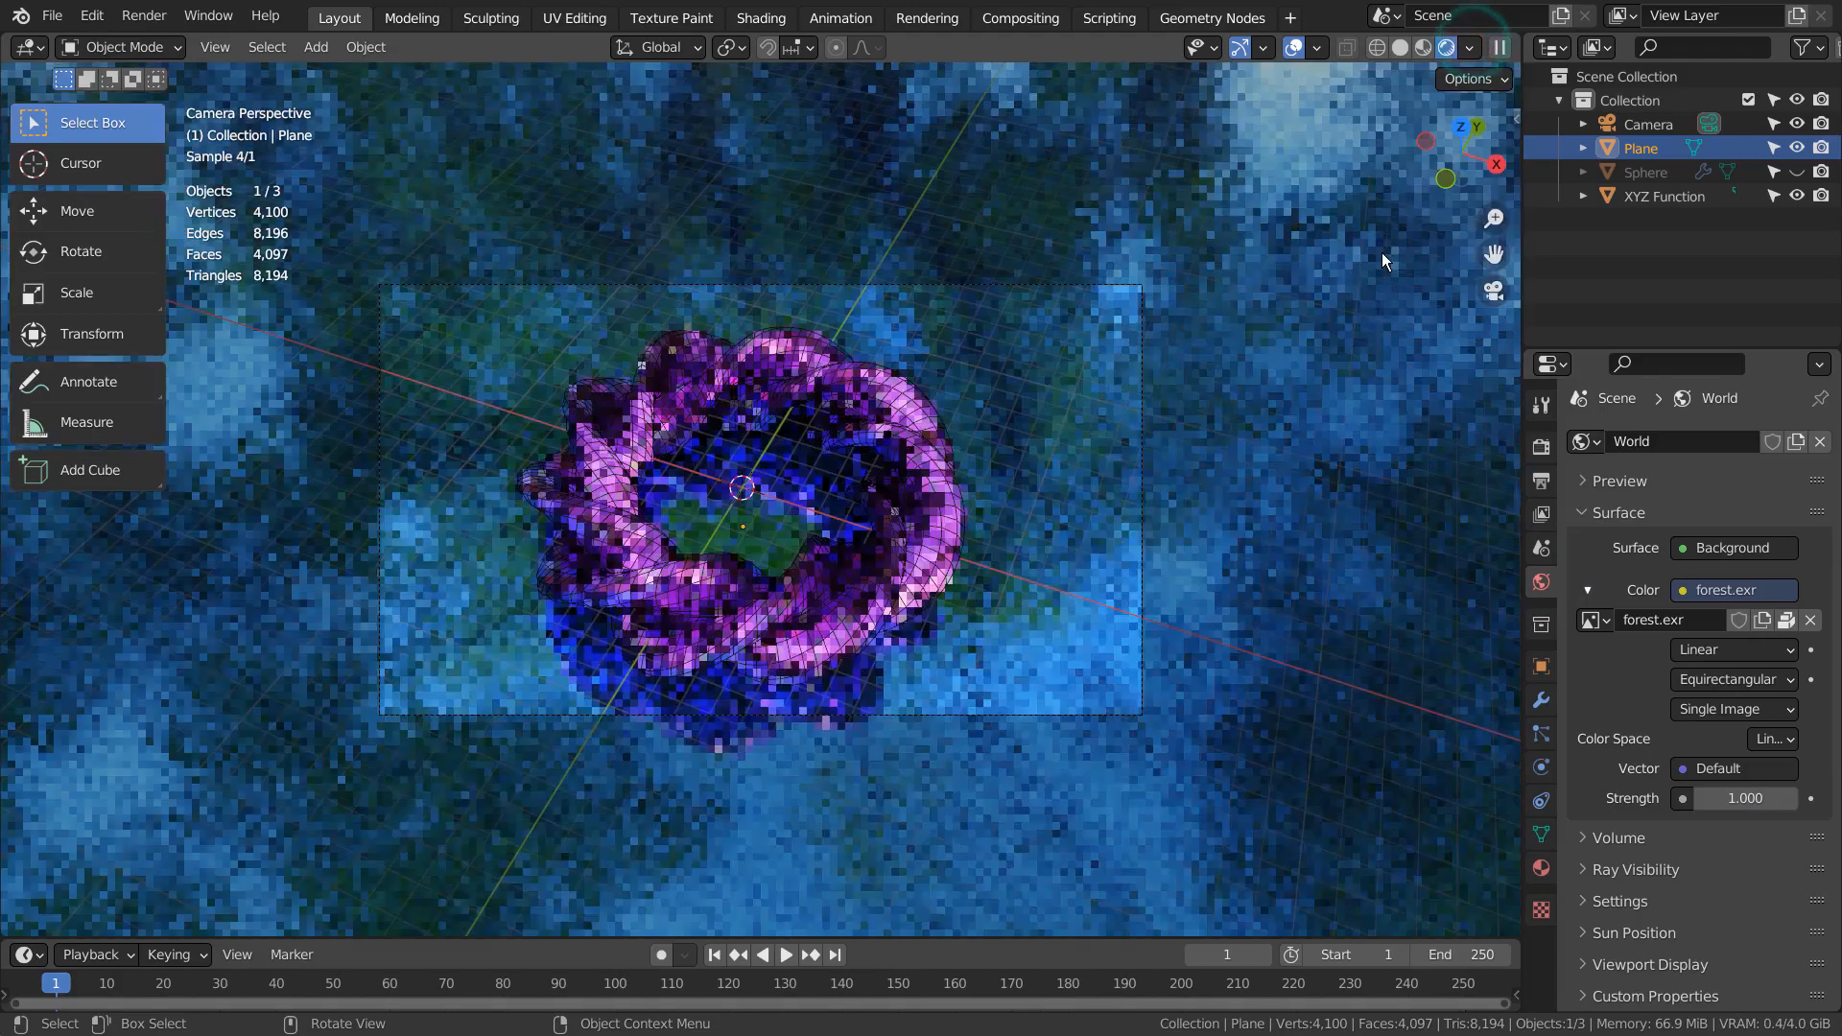
pyautogui.scroll(6, 1320, 566)
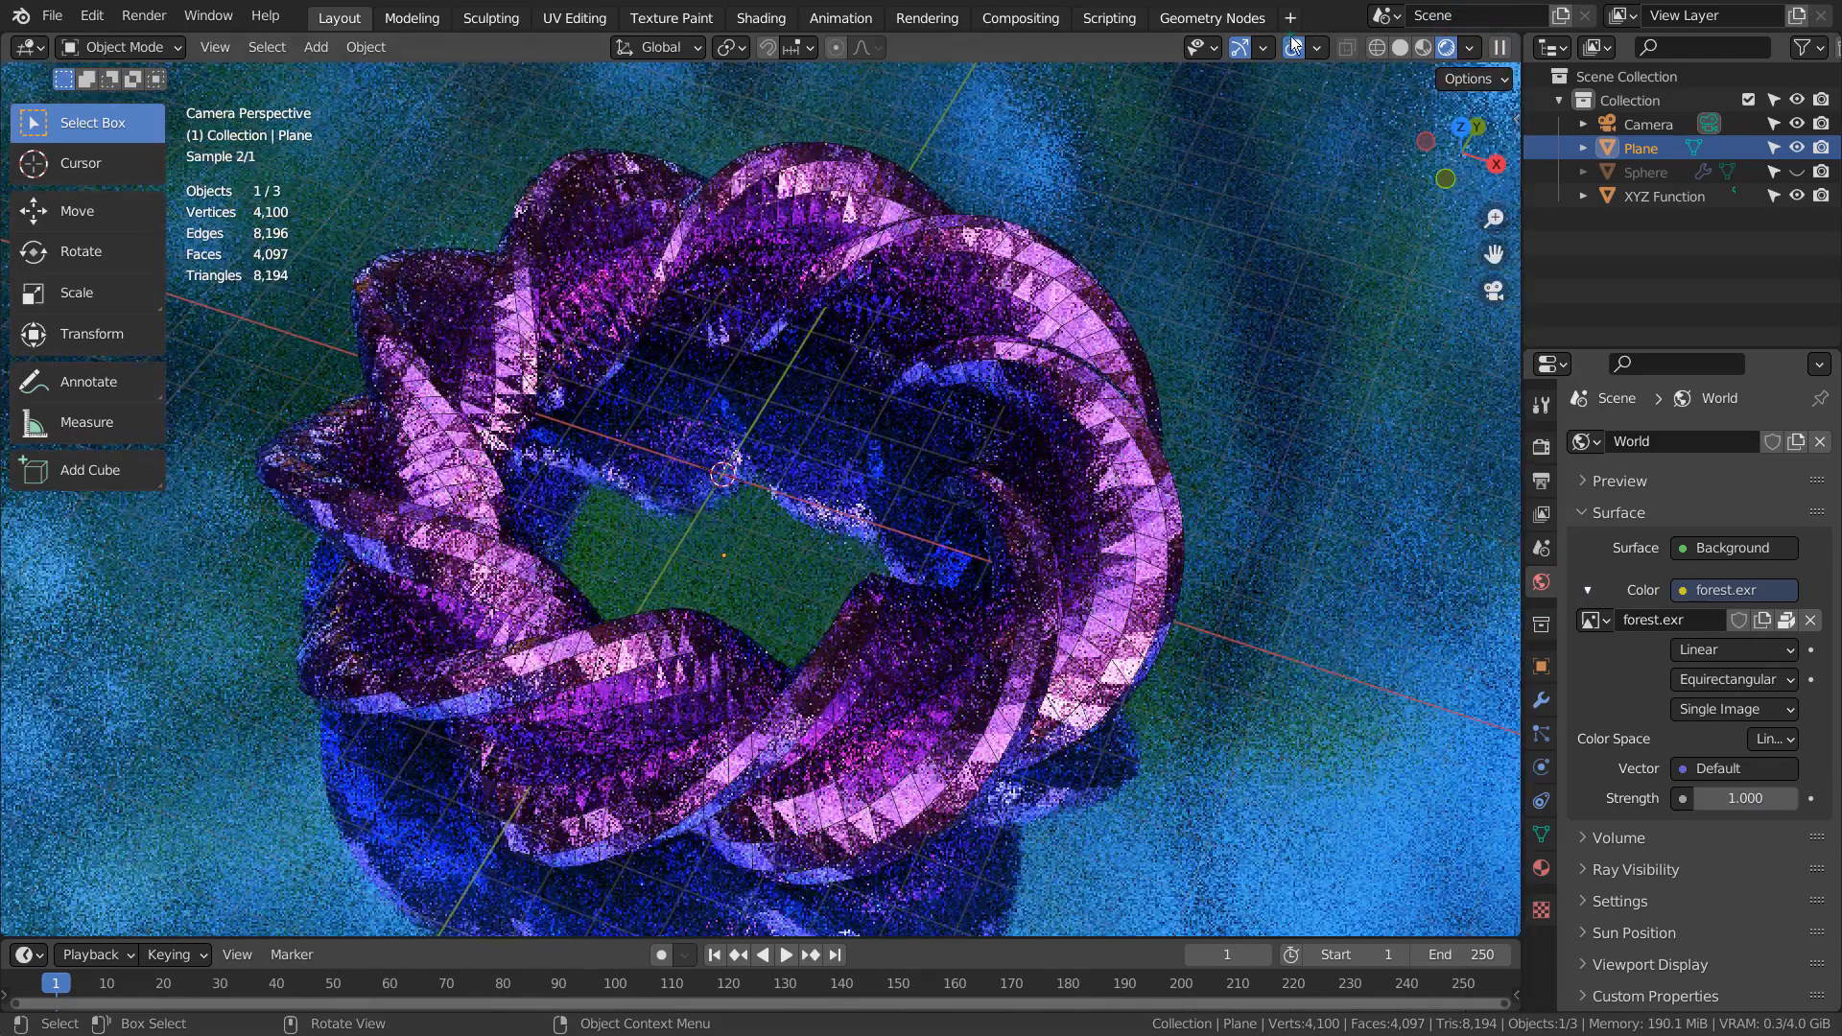
pyautogui.click(1294, 46)
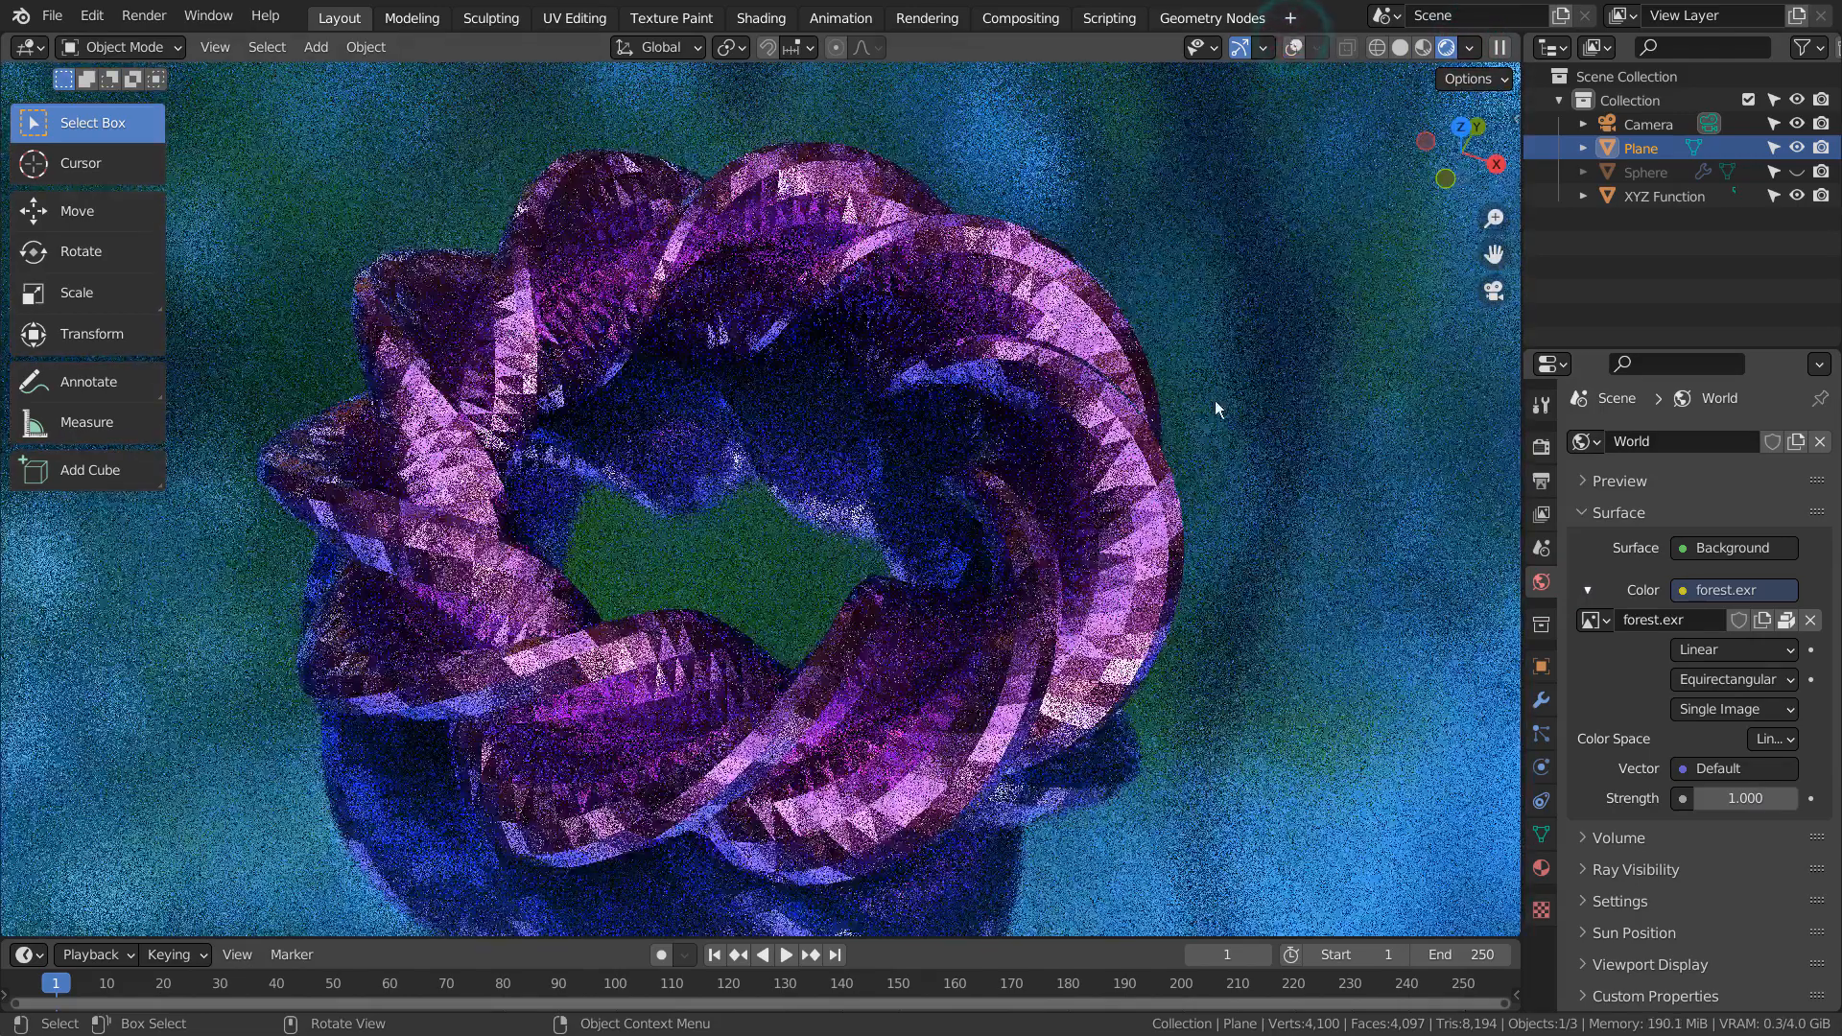
pyautogui.scroll(-5, 1209, 422)
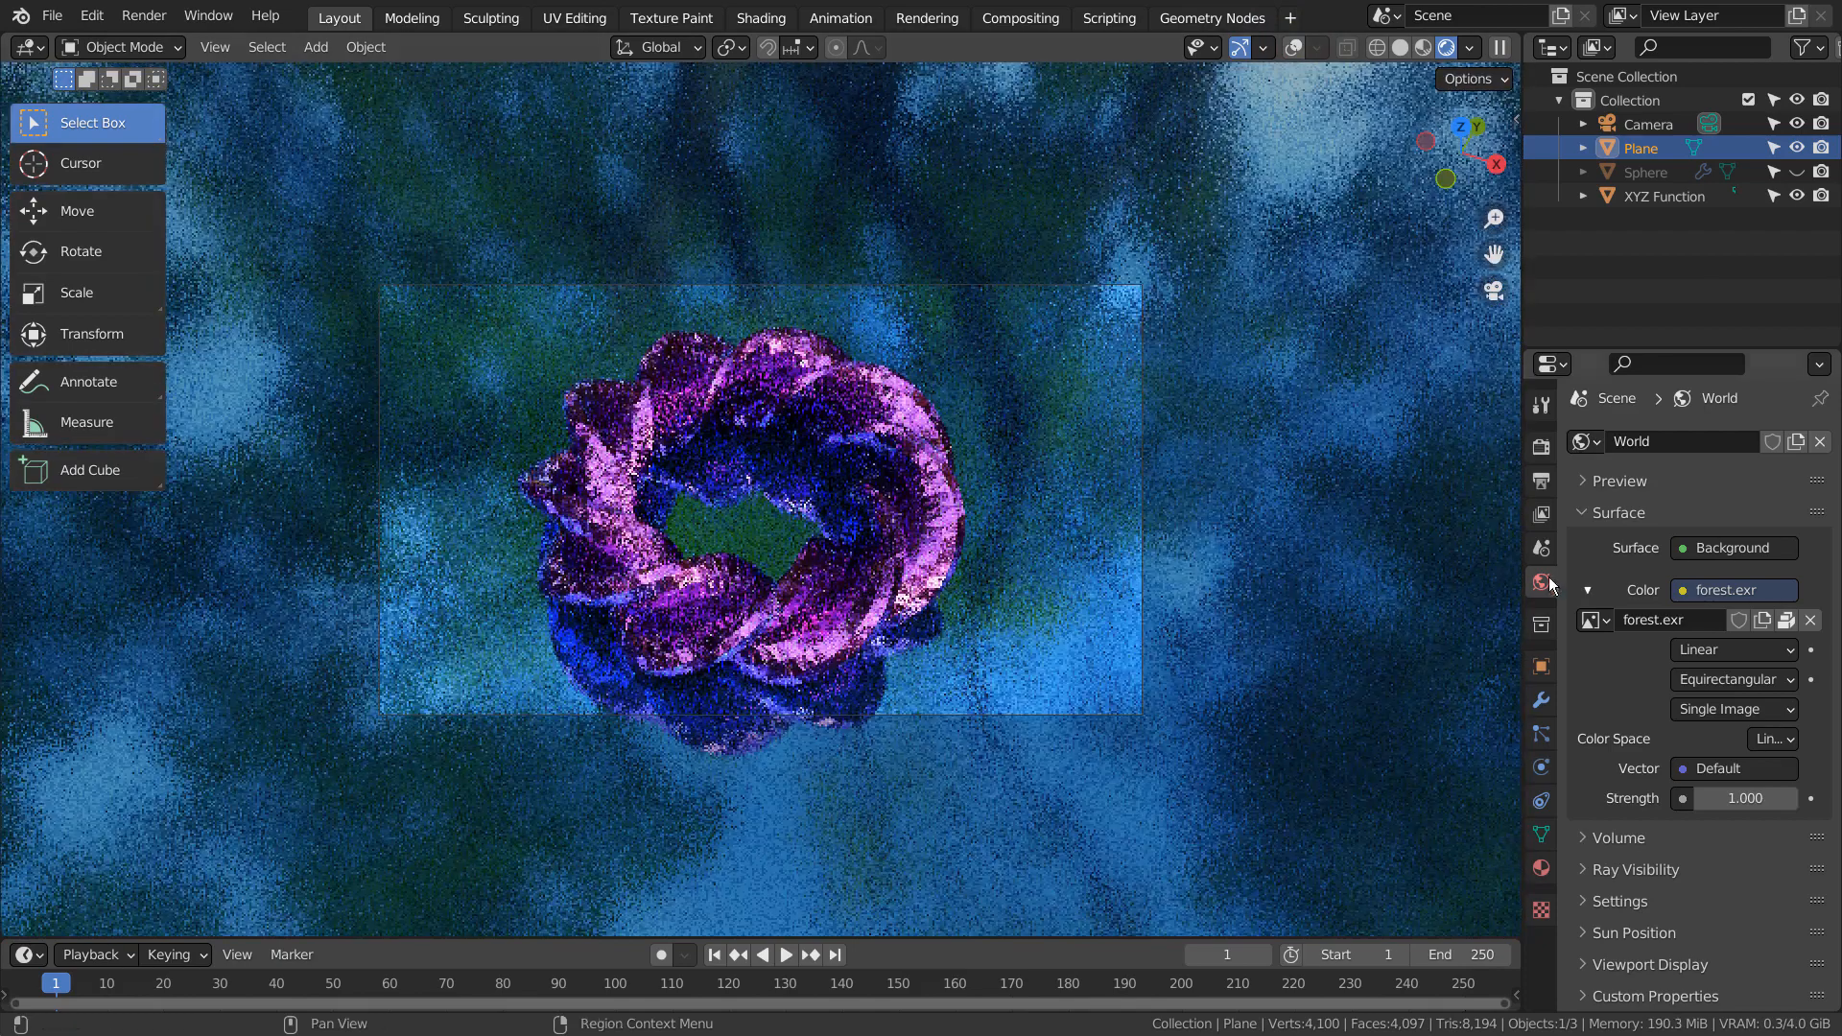
# Step: Replace the world's forest.exr colour with a Sky Texture, using Sun Intensity 0.2 and Strength 0.2
pyautogui.click(1733, 592)
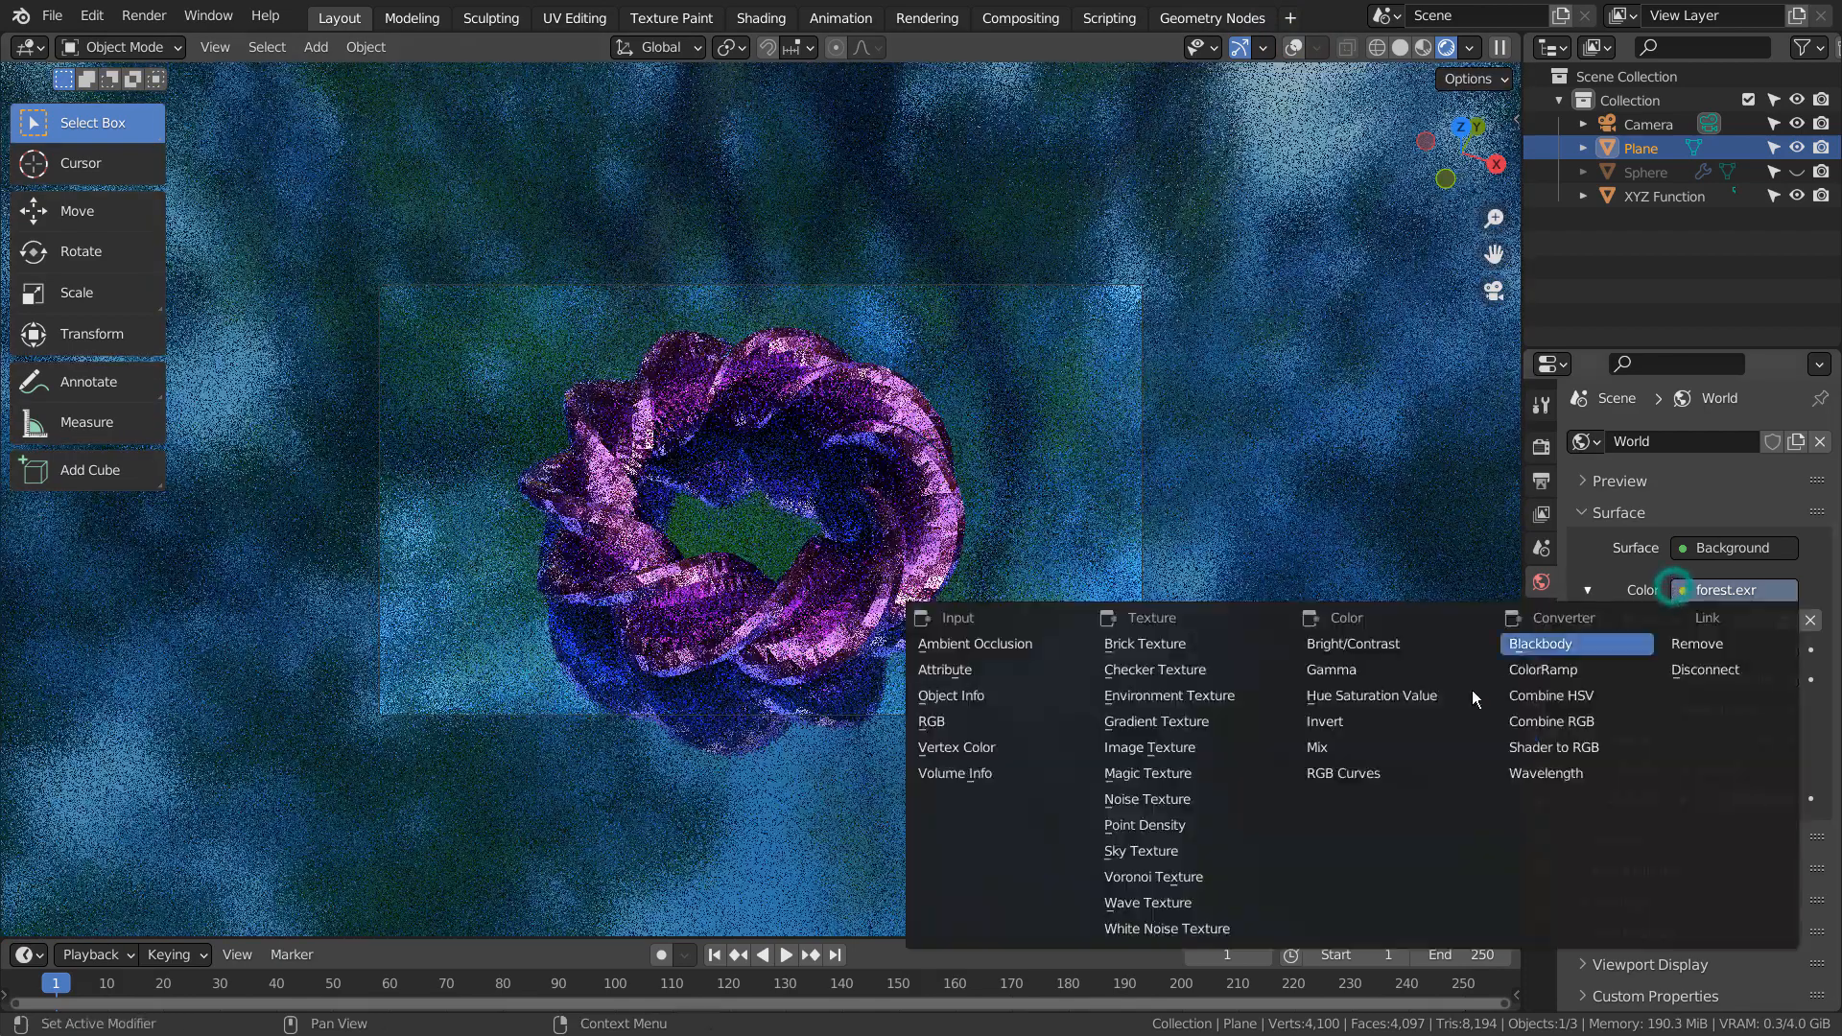
pyautogui.click(1127, 850)
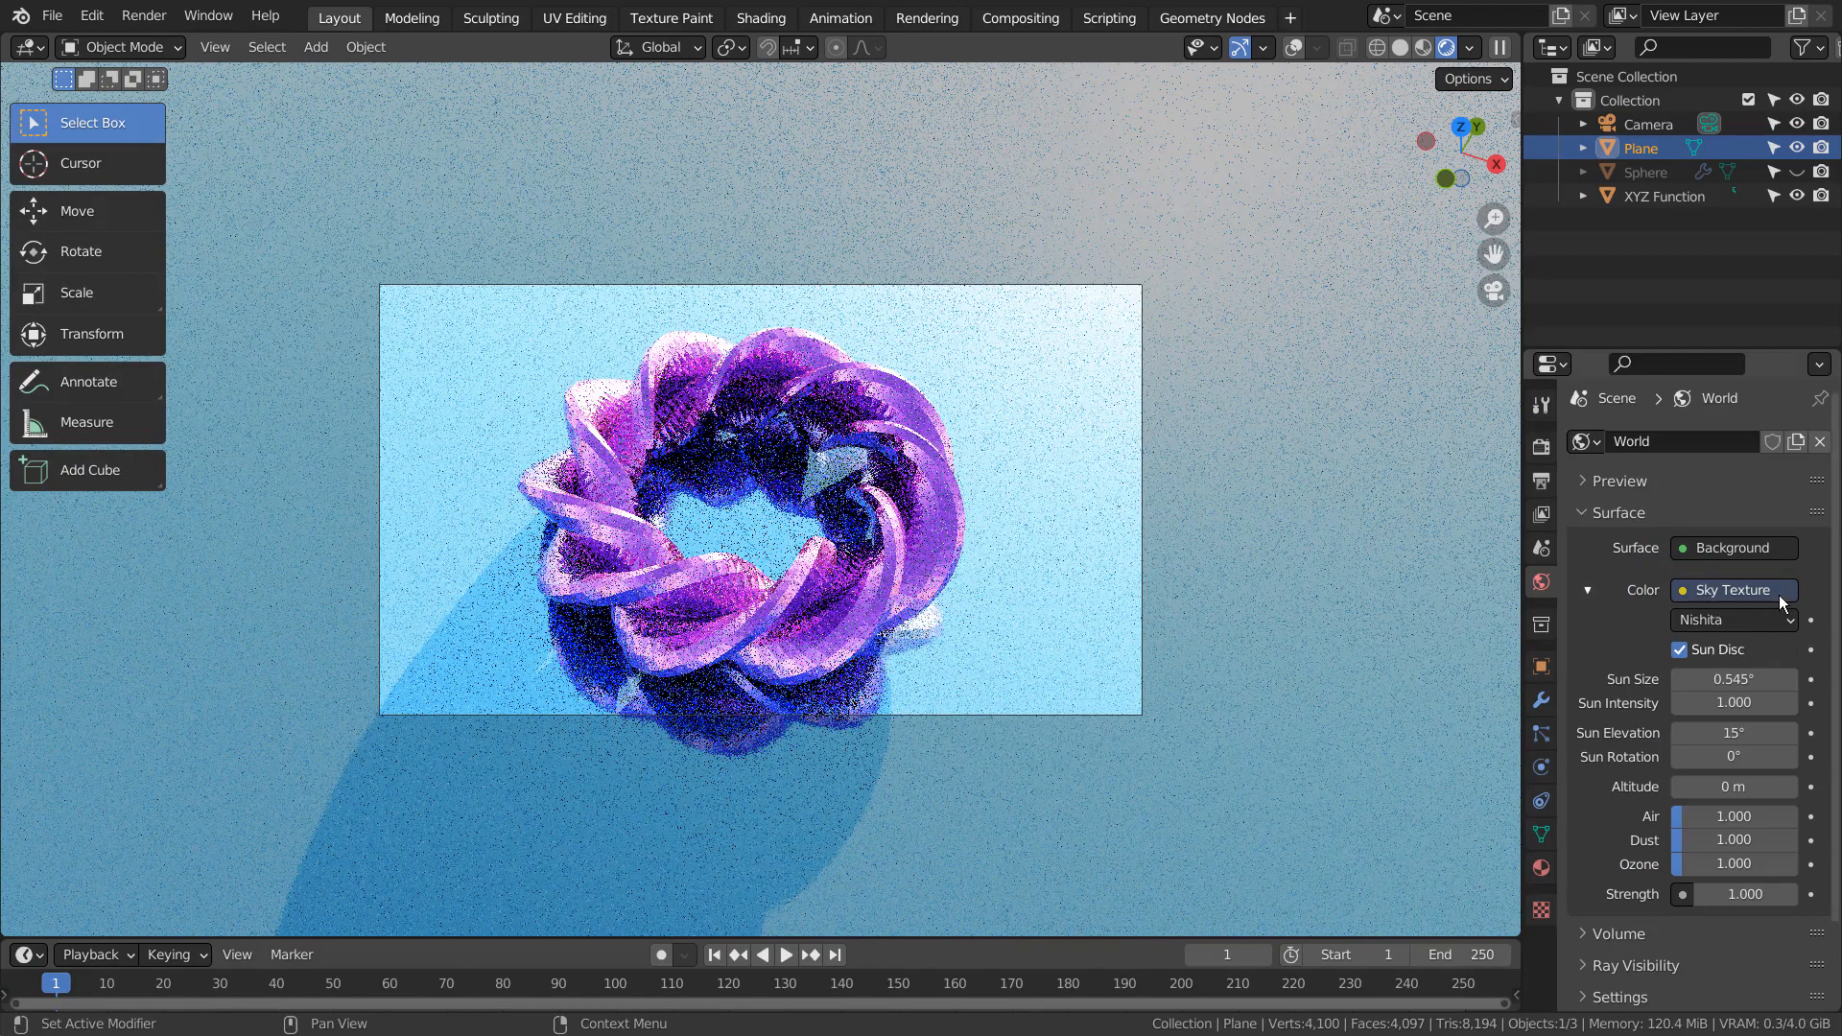
pyautogui.click(1764, 700)
pyautogui.write('0.2')
pyautogui.press('Return')
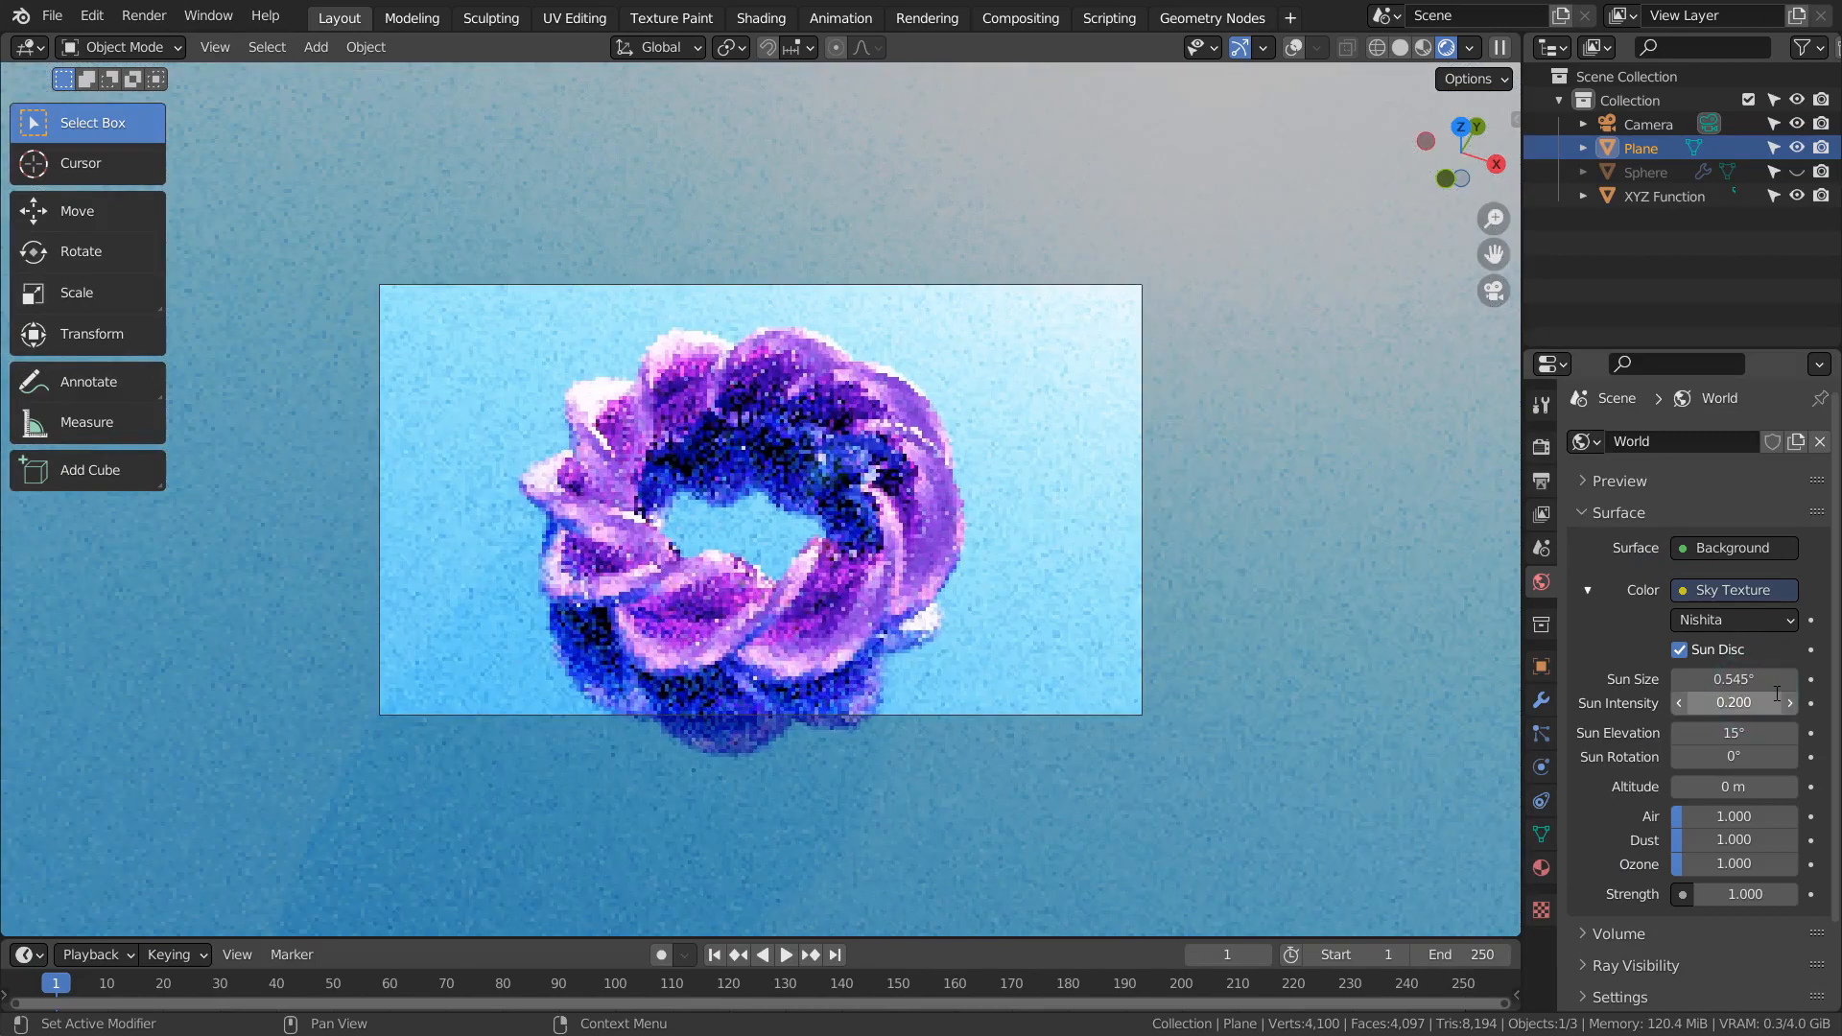
pyautogui.click(1755, 892)
pyautogui.write('.2')
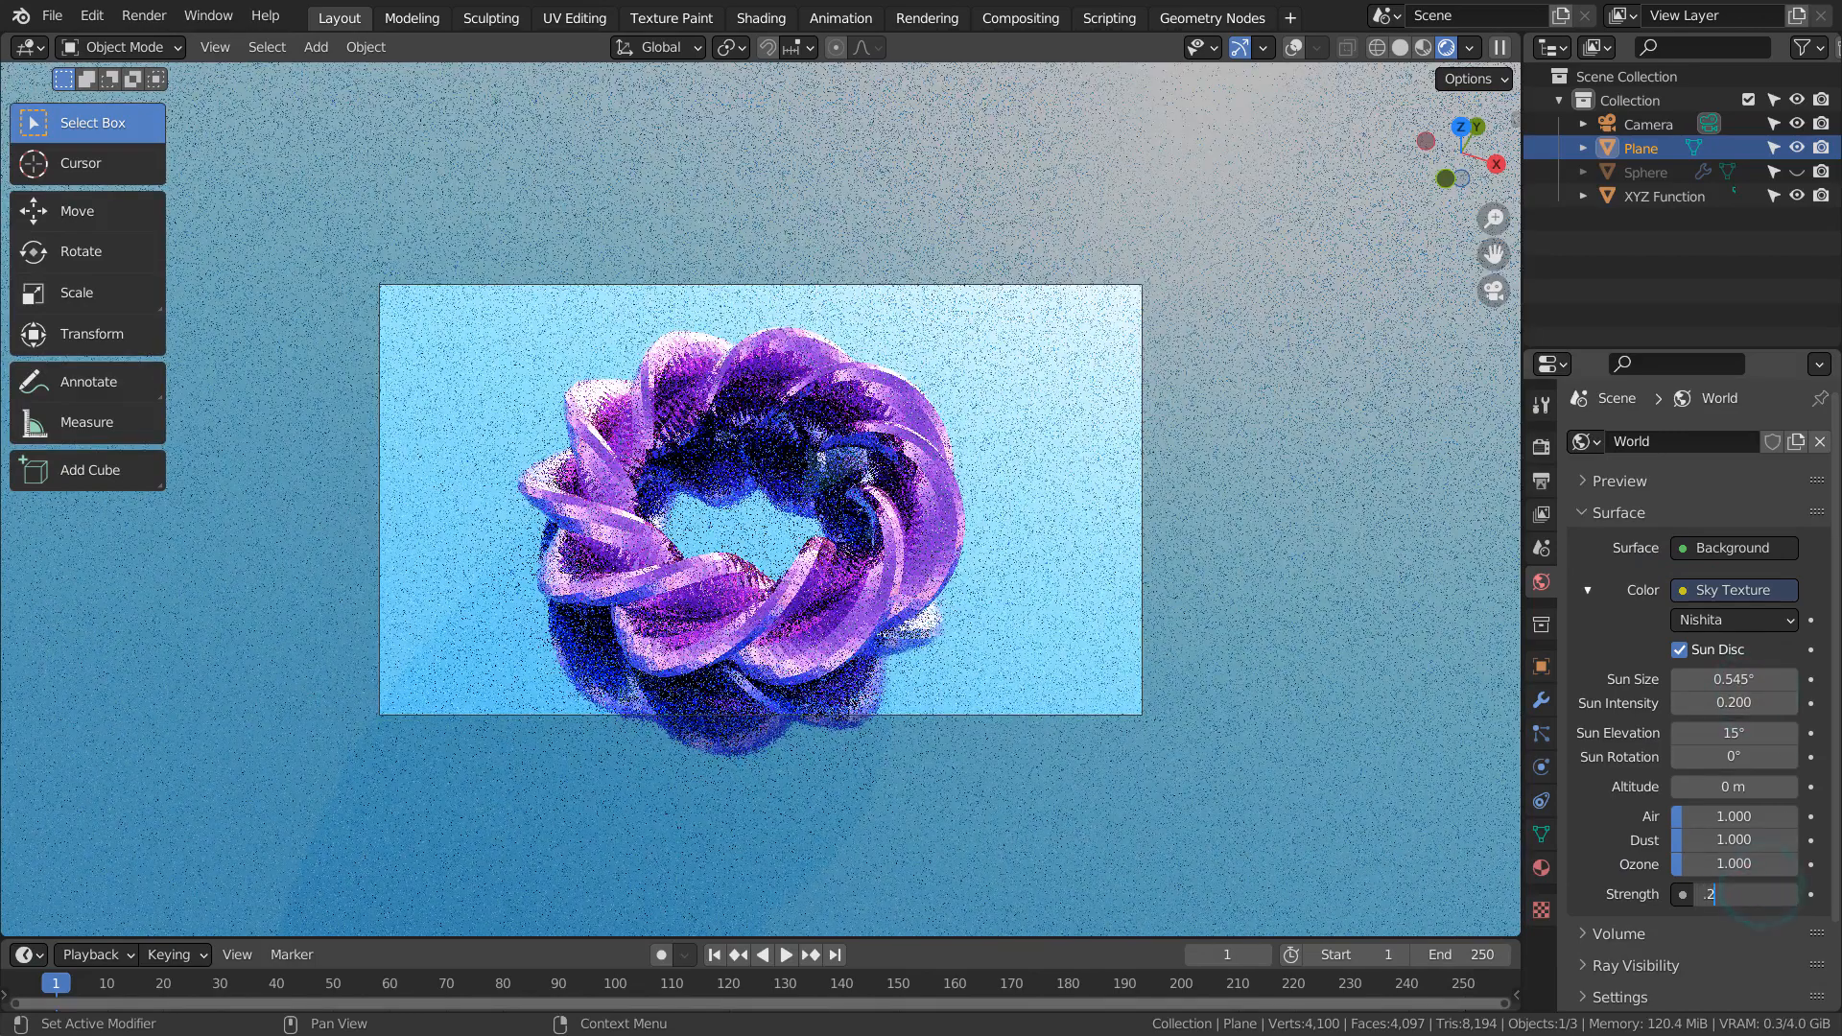
pyautogui.press('Return')
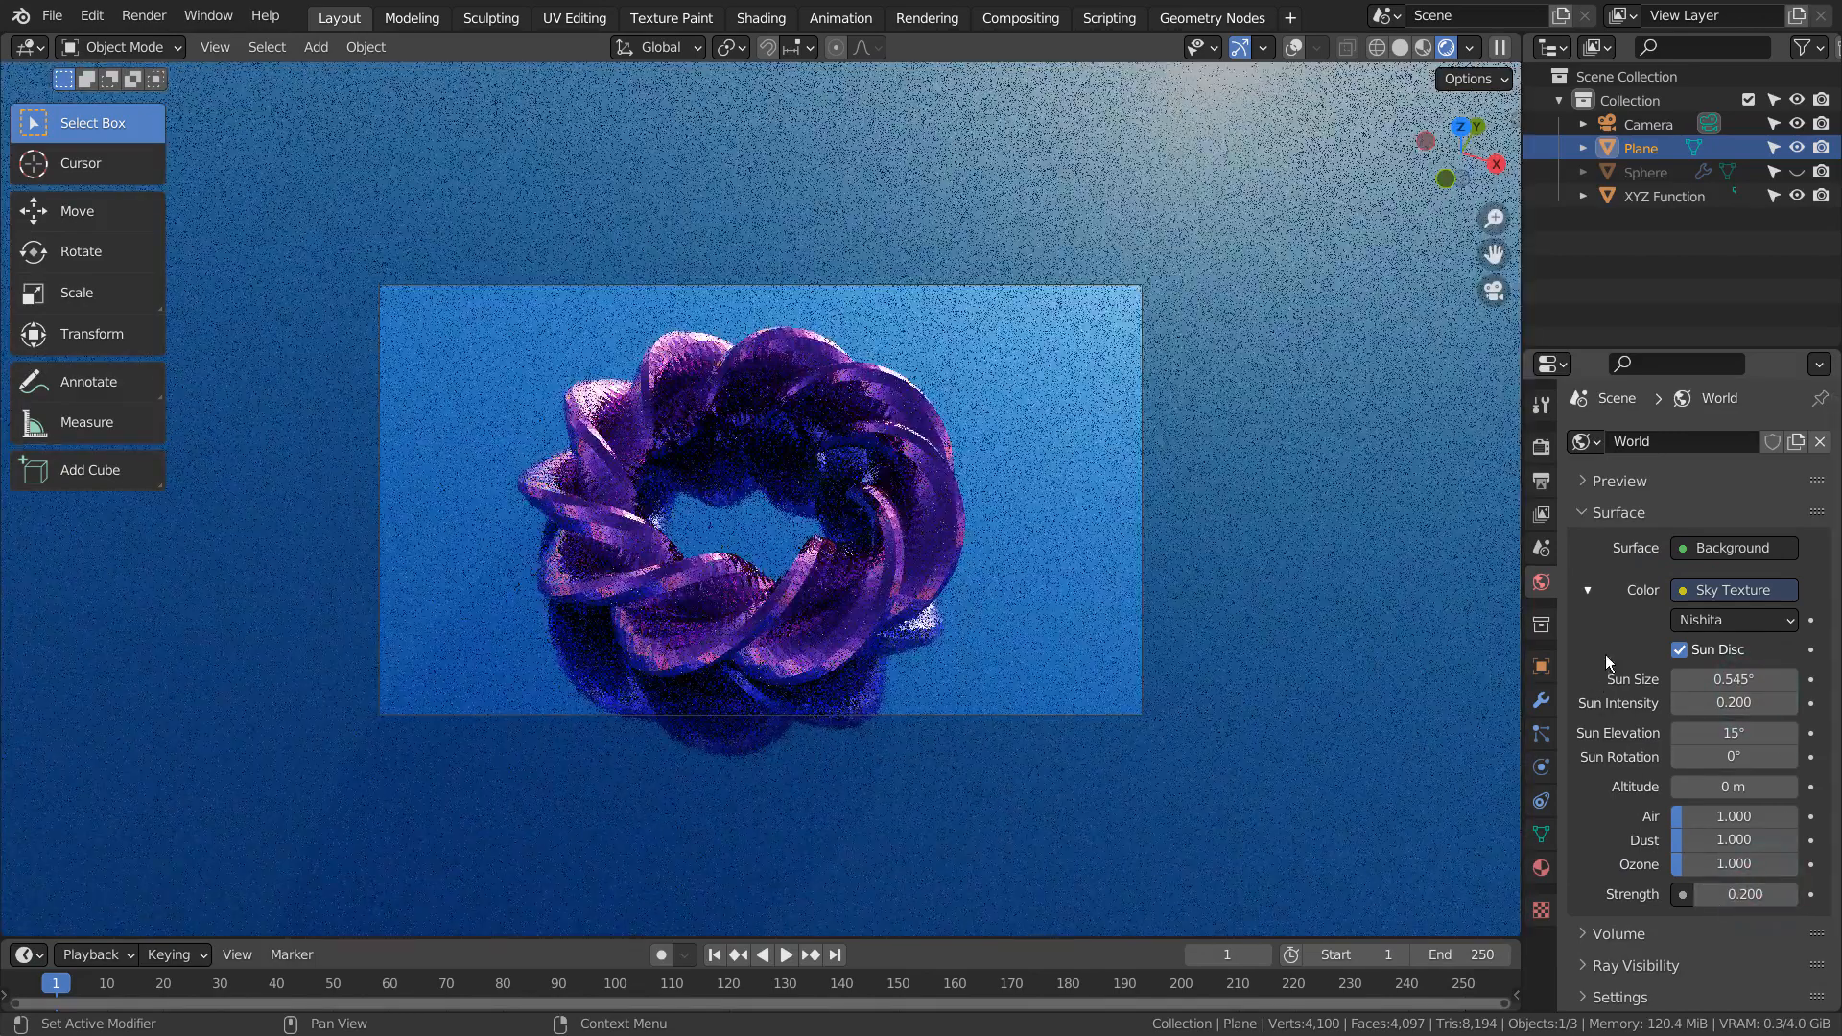
# Step: Set the sky's Sun Elevation to 35° and Sun Rotation to 90°
pyautogui.click(1749, 732)
pyautogui.write('50d')
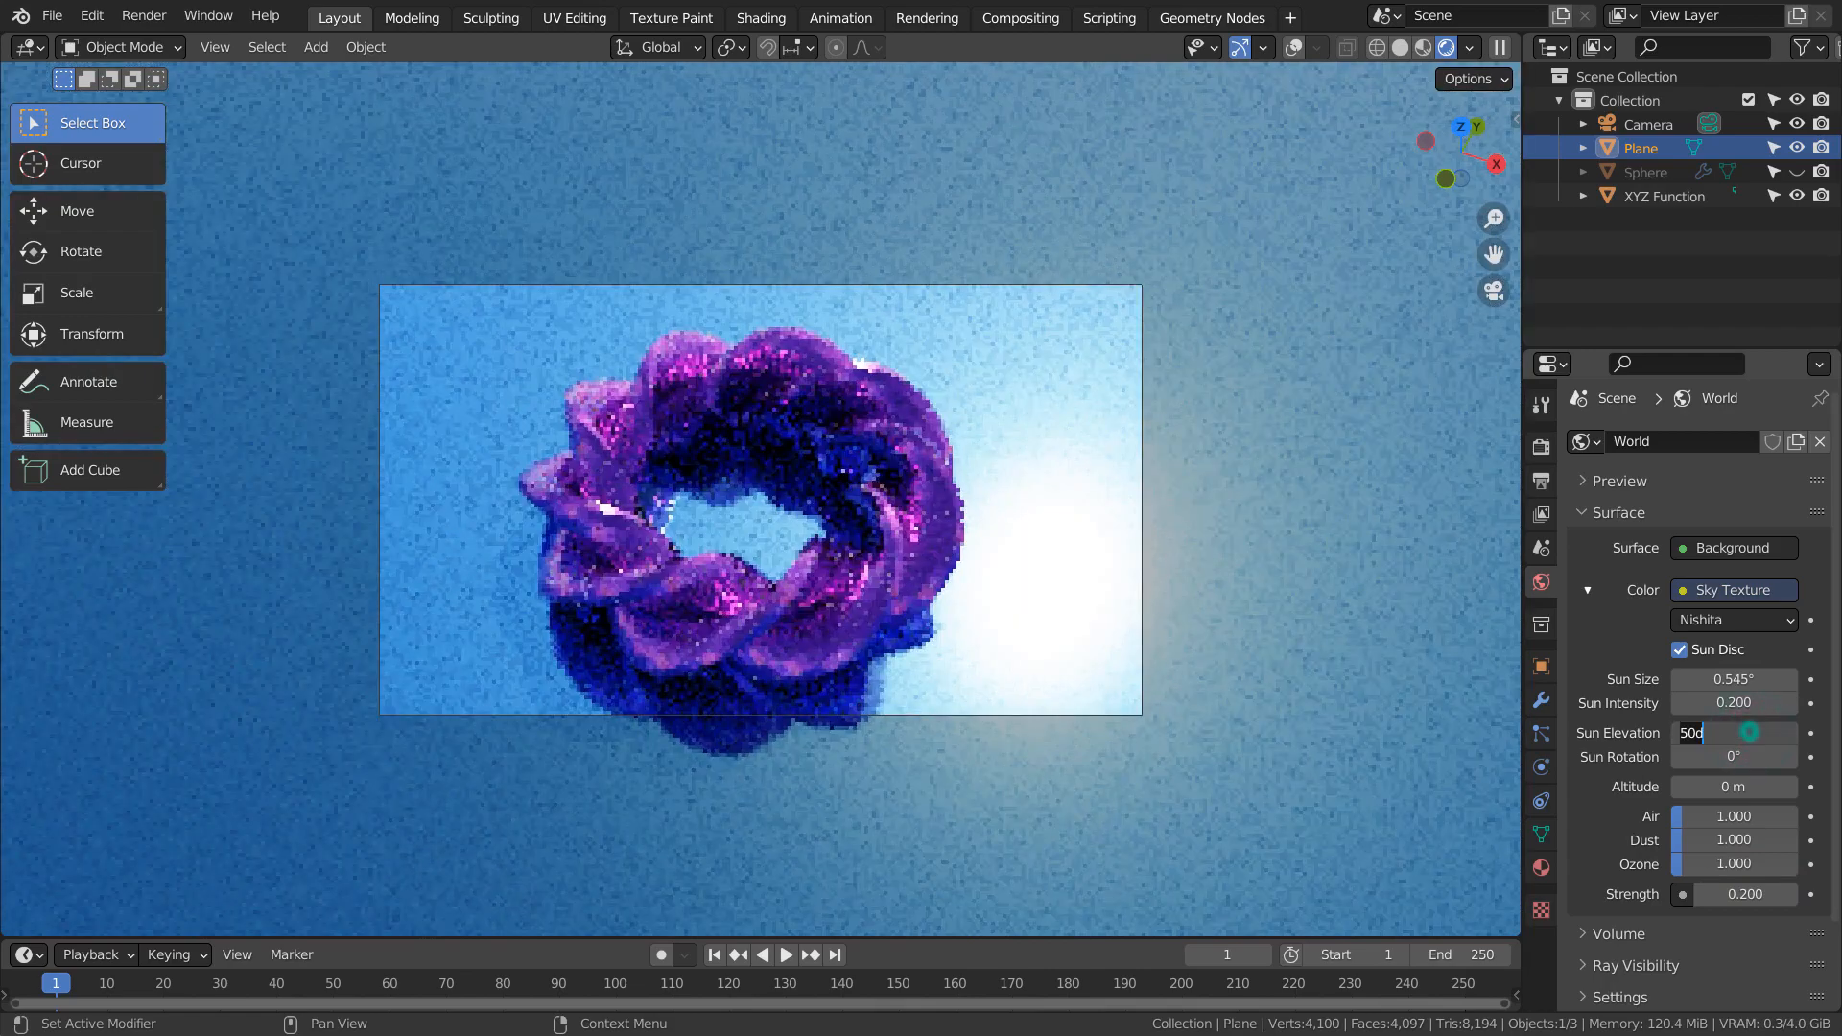
pyautogui.write('35')
pyautogui.press('Return')
pyautogui.click(1752, 755)
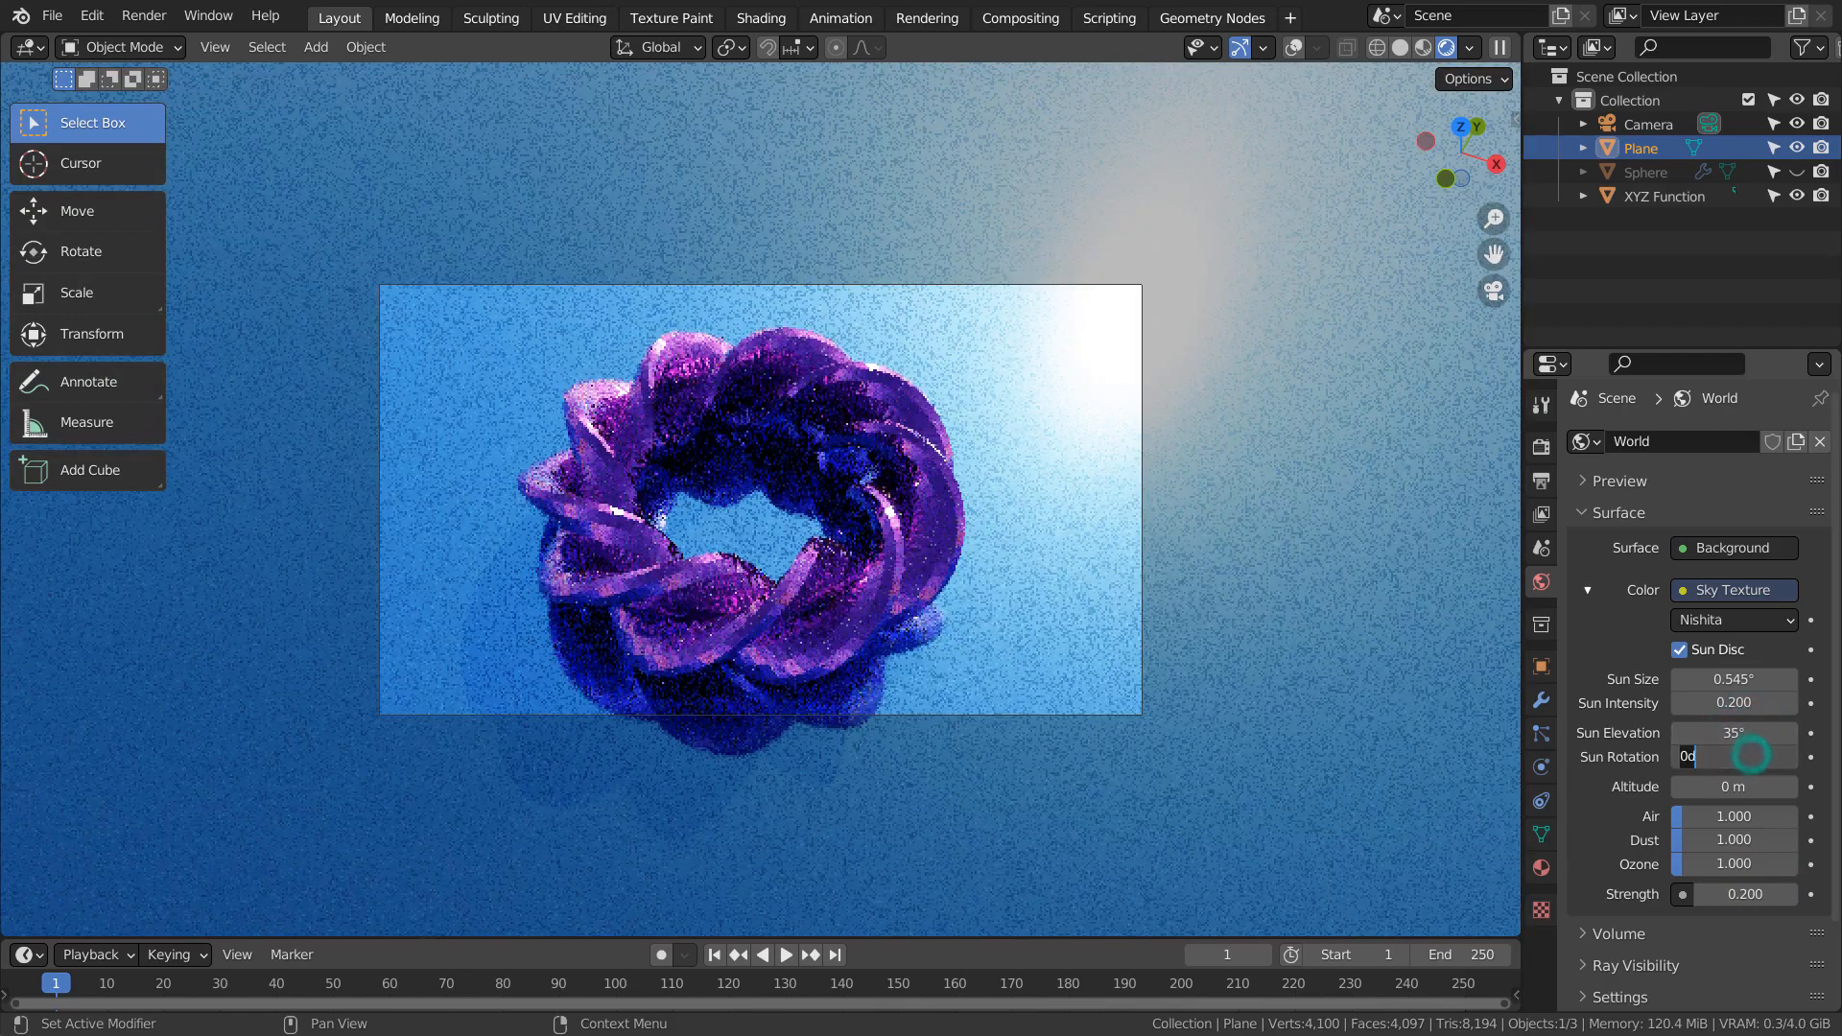
pyautogui.write('90')
pyautogui.press('Return')
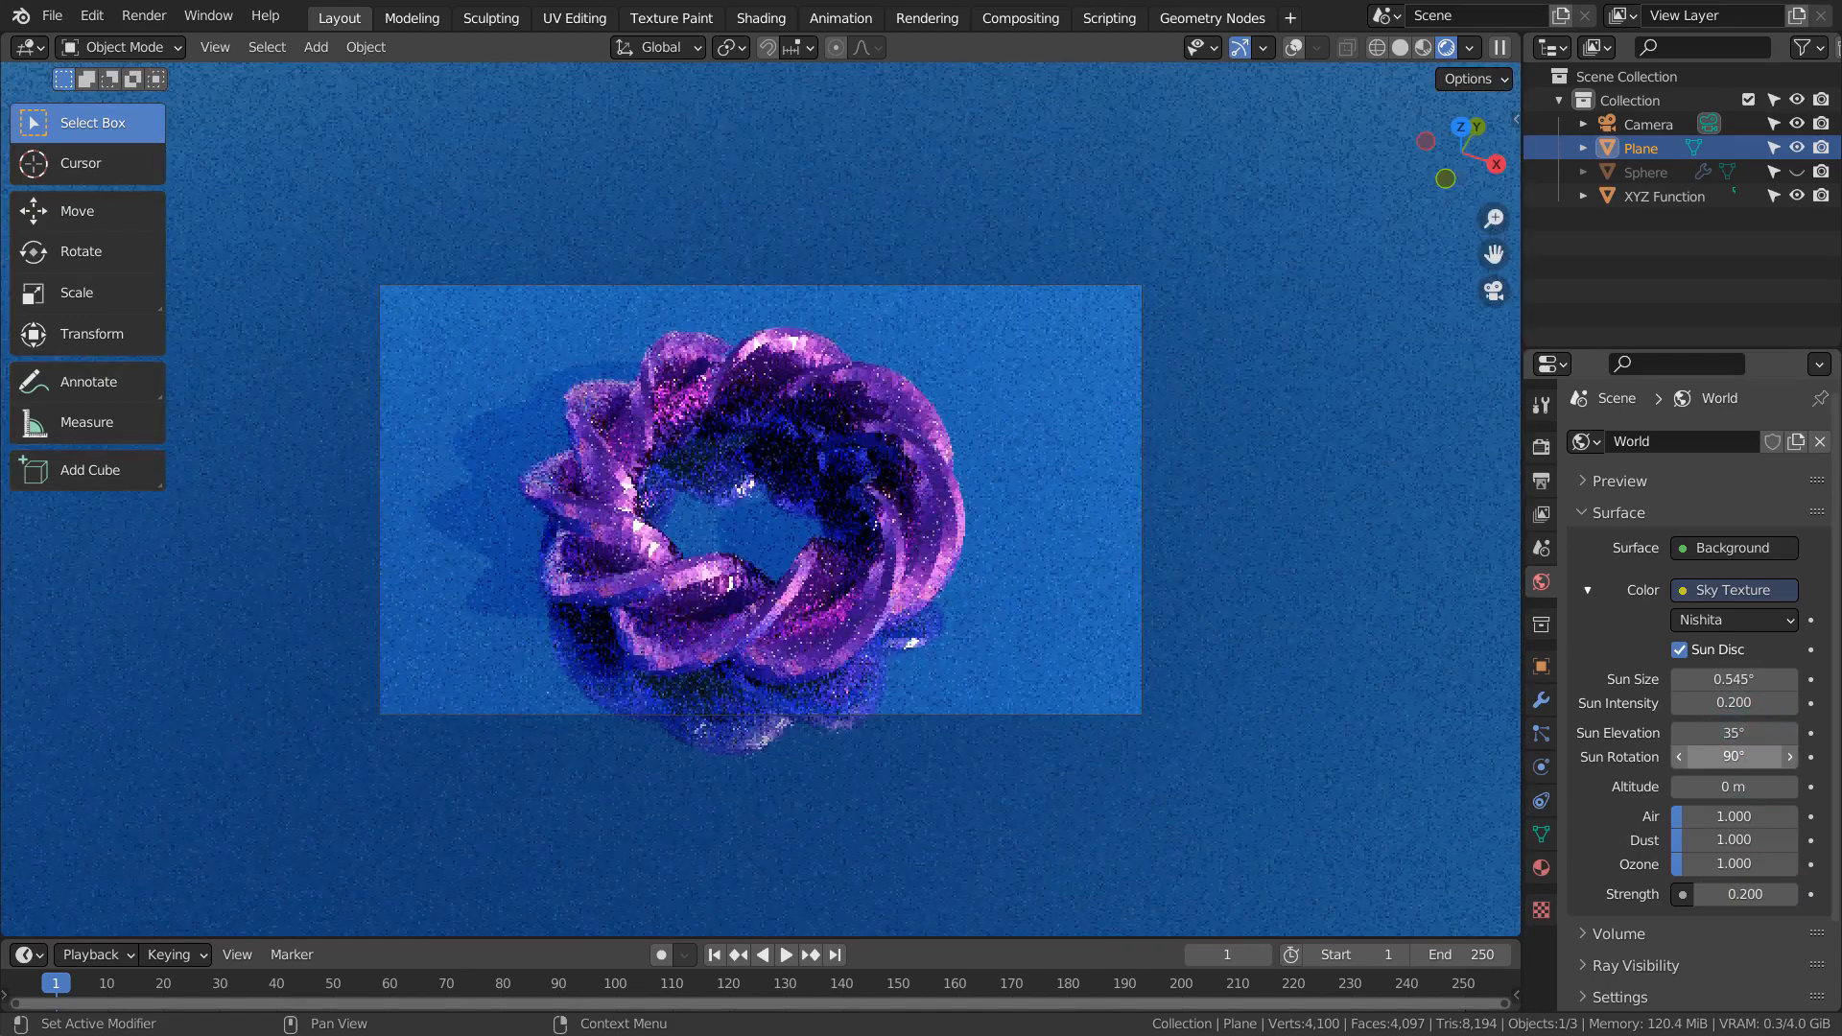
# Step: Increase the world sky's Strength, trying 0.4 and settling on 0.5
pyautogui.click(1736, 890)
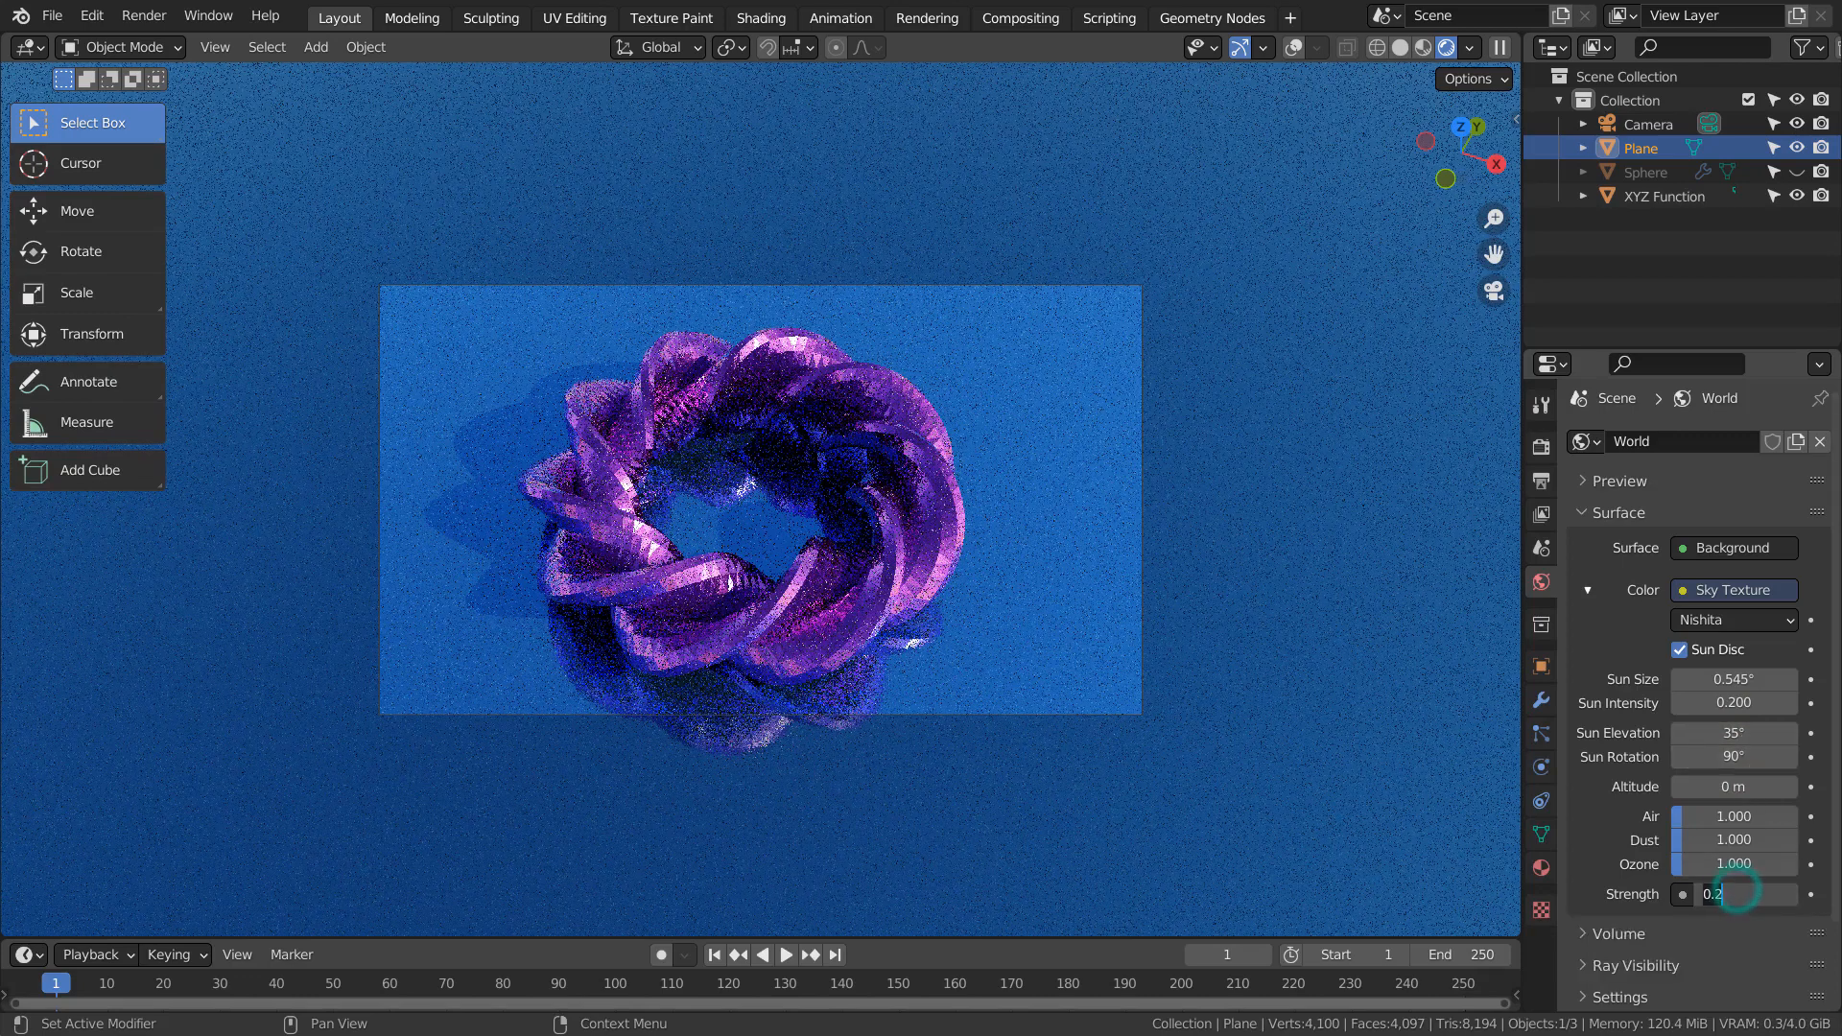
pyautogui.write('.4')
pyautogui.press('Return')
pyautogui.click(1736, 892)
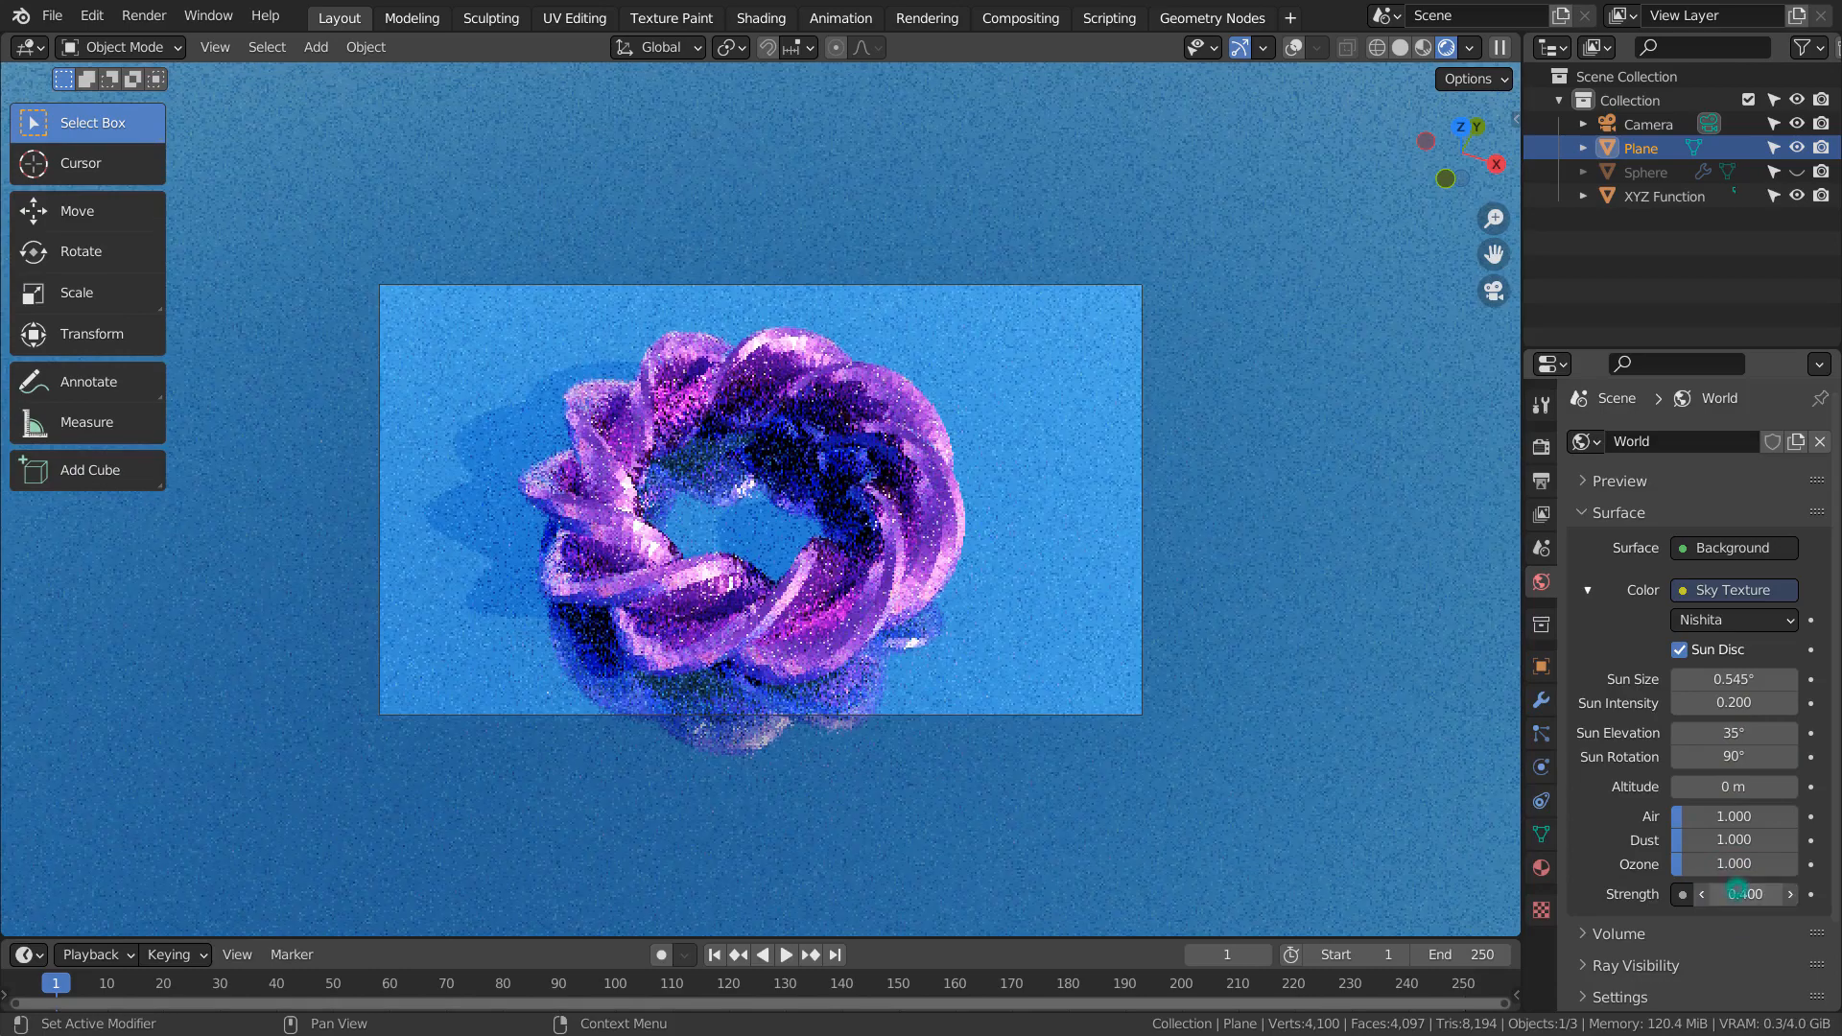
pyautogui.write('.5')
pyautogui.press('Return')
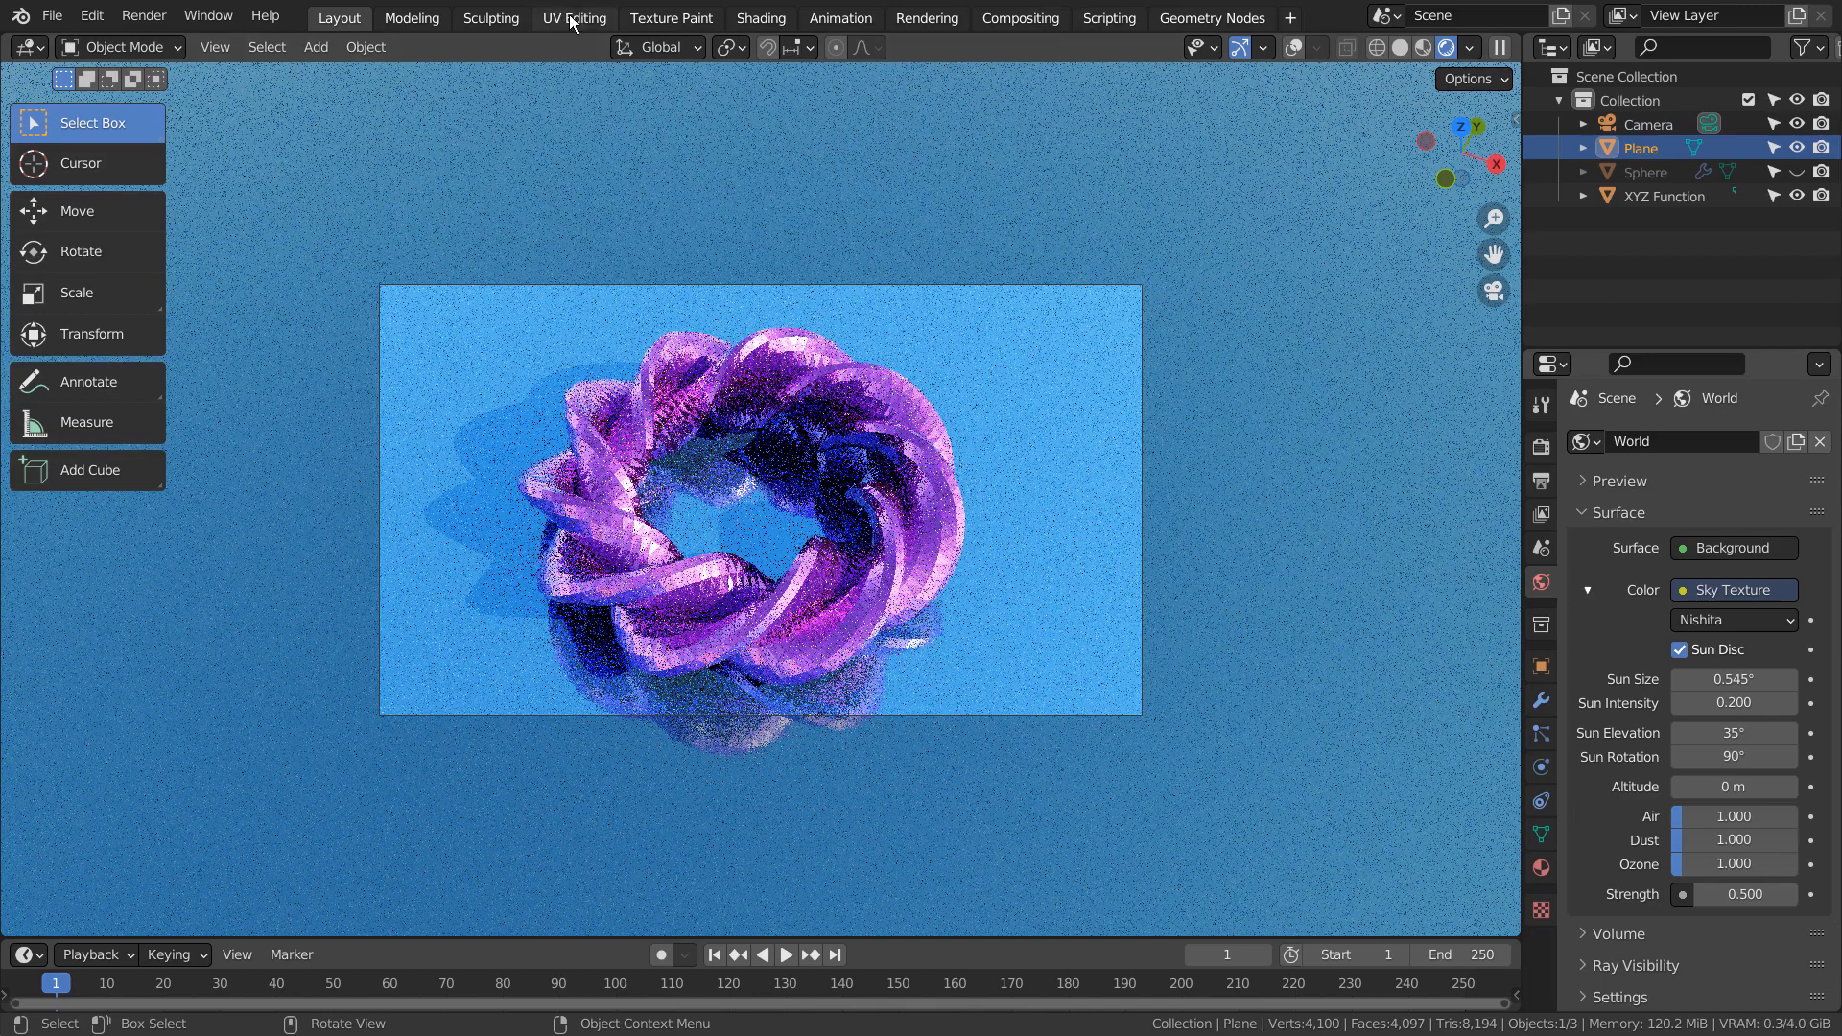
# Step: Toggle Use Nodes for the compositing node tree that contains the Denoise node, and return to the Layout workspace
pyautogui.click(998, 15)
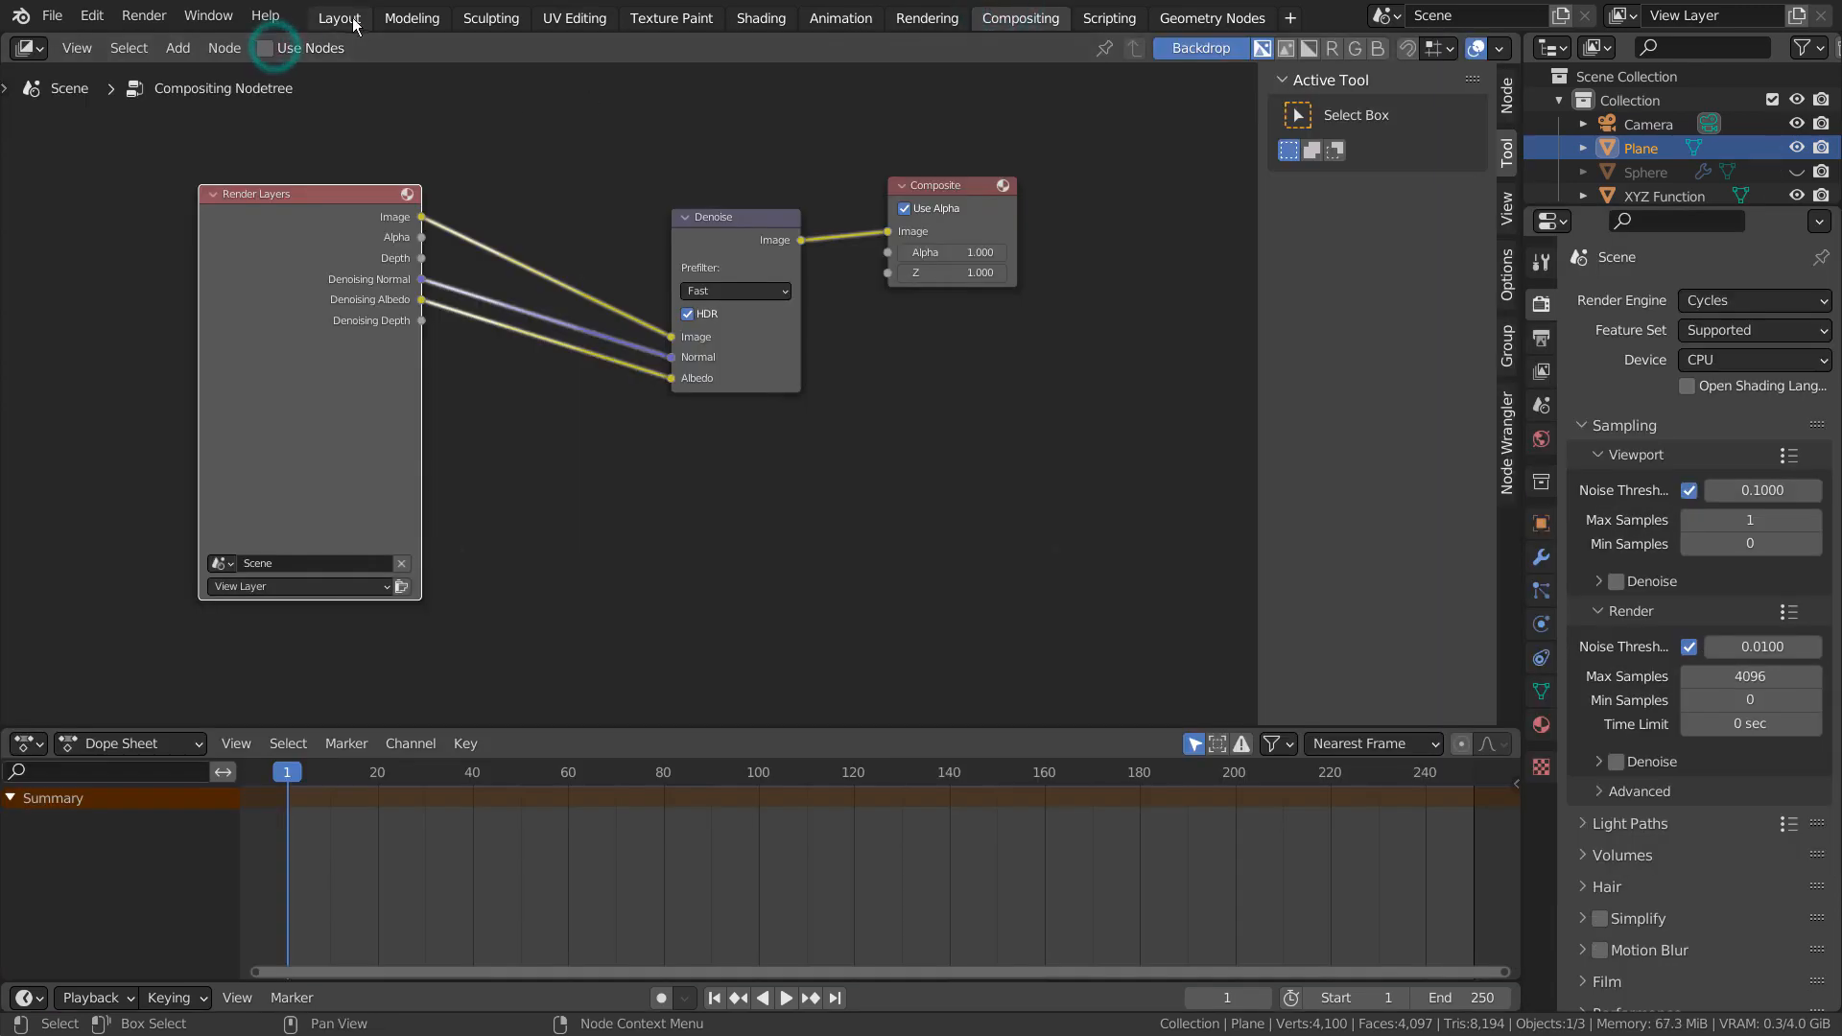
pyautogui.click(340, 17)
# Step: Turn off Noise Threshold for both viewport and render sampling, and set the render Samples to 16
pyautogui.click(1536, 450)
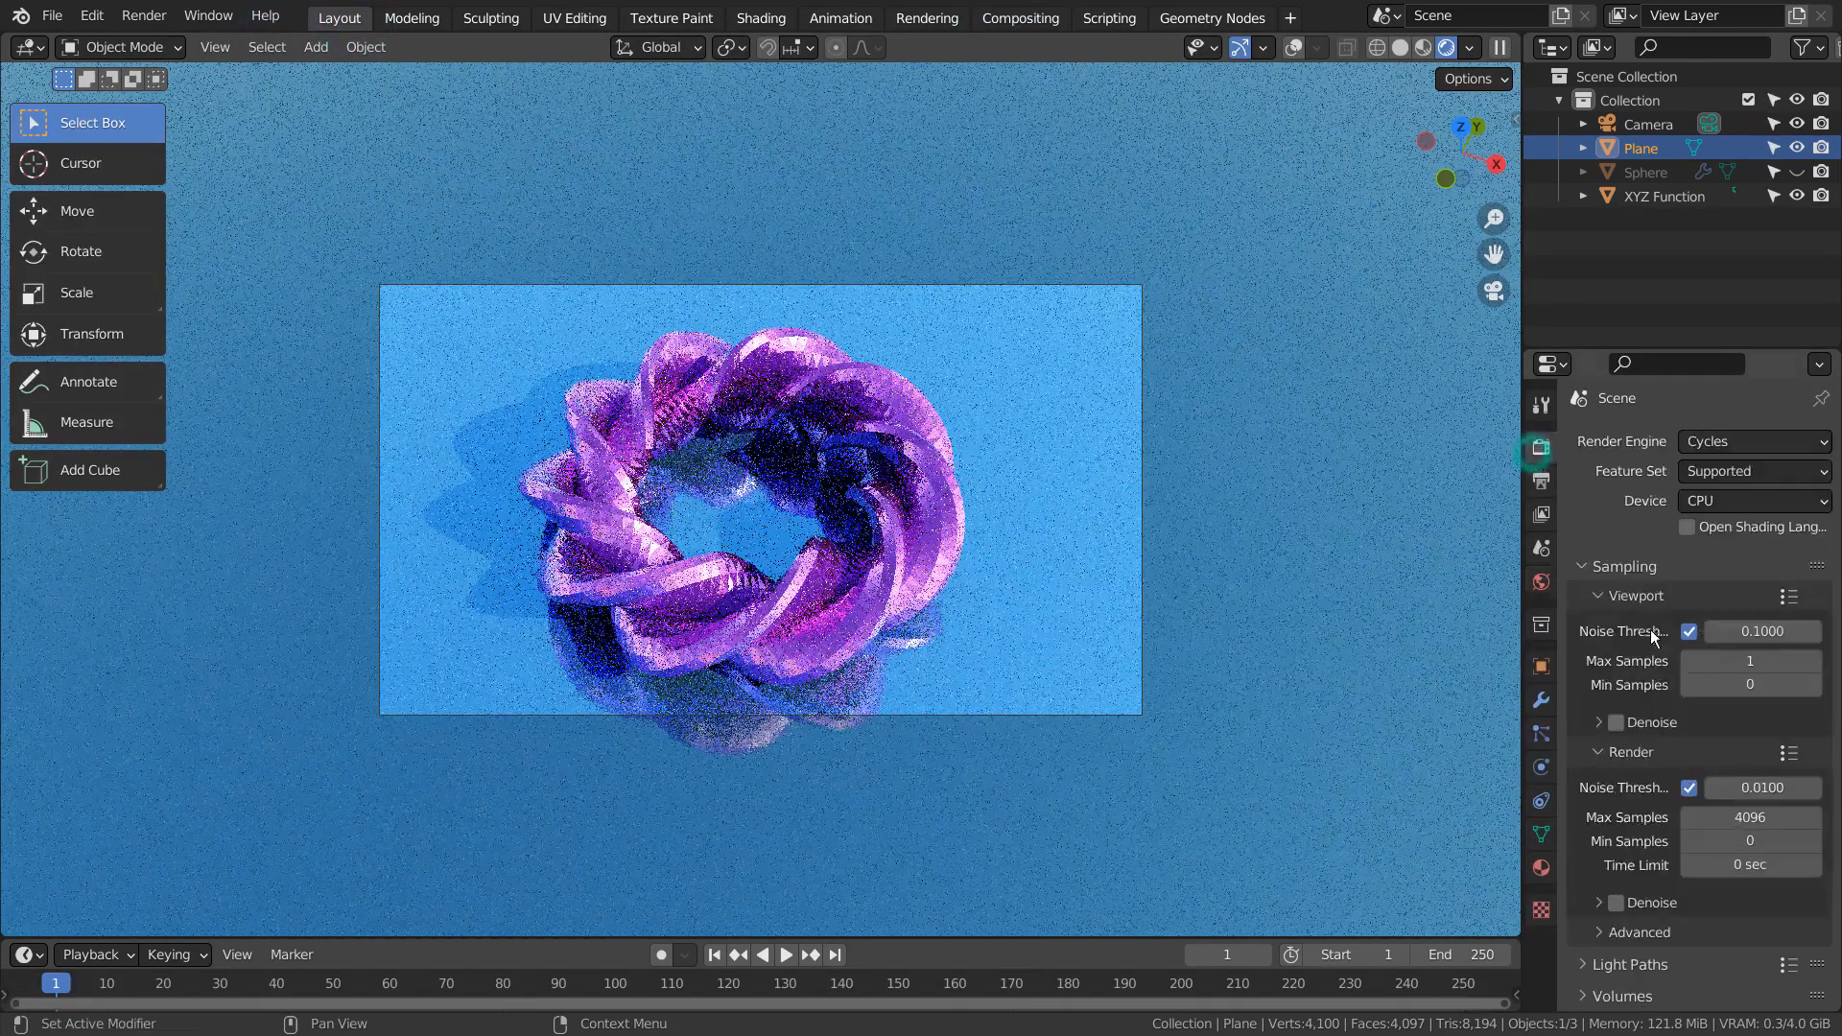
pyautogui.click(1689, 630)
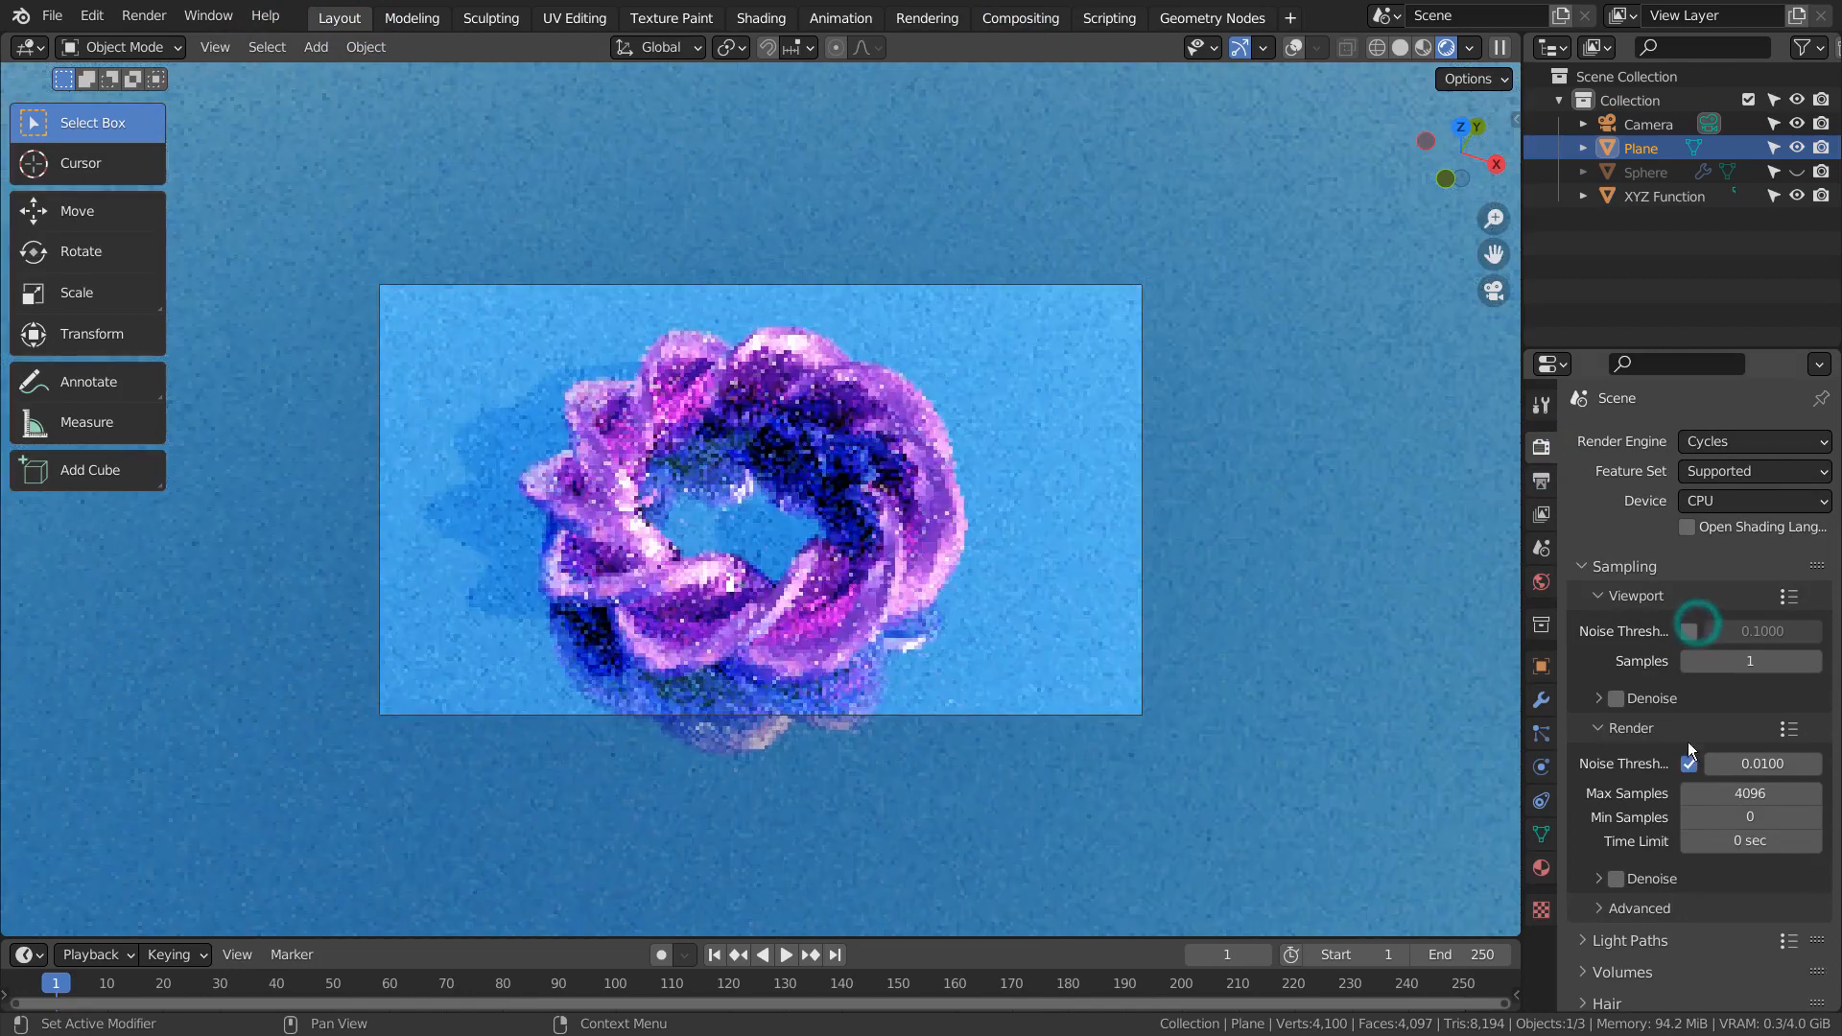
pyautogui.click(1688, 764)
pyautogui.doubleClick(1713, 792)
pyautogui.write('16')
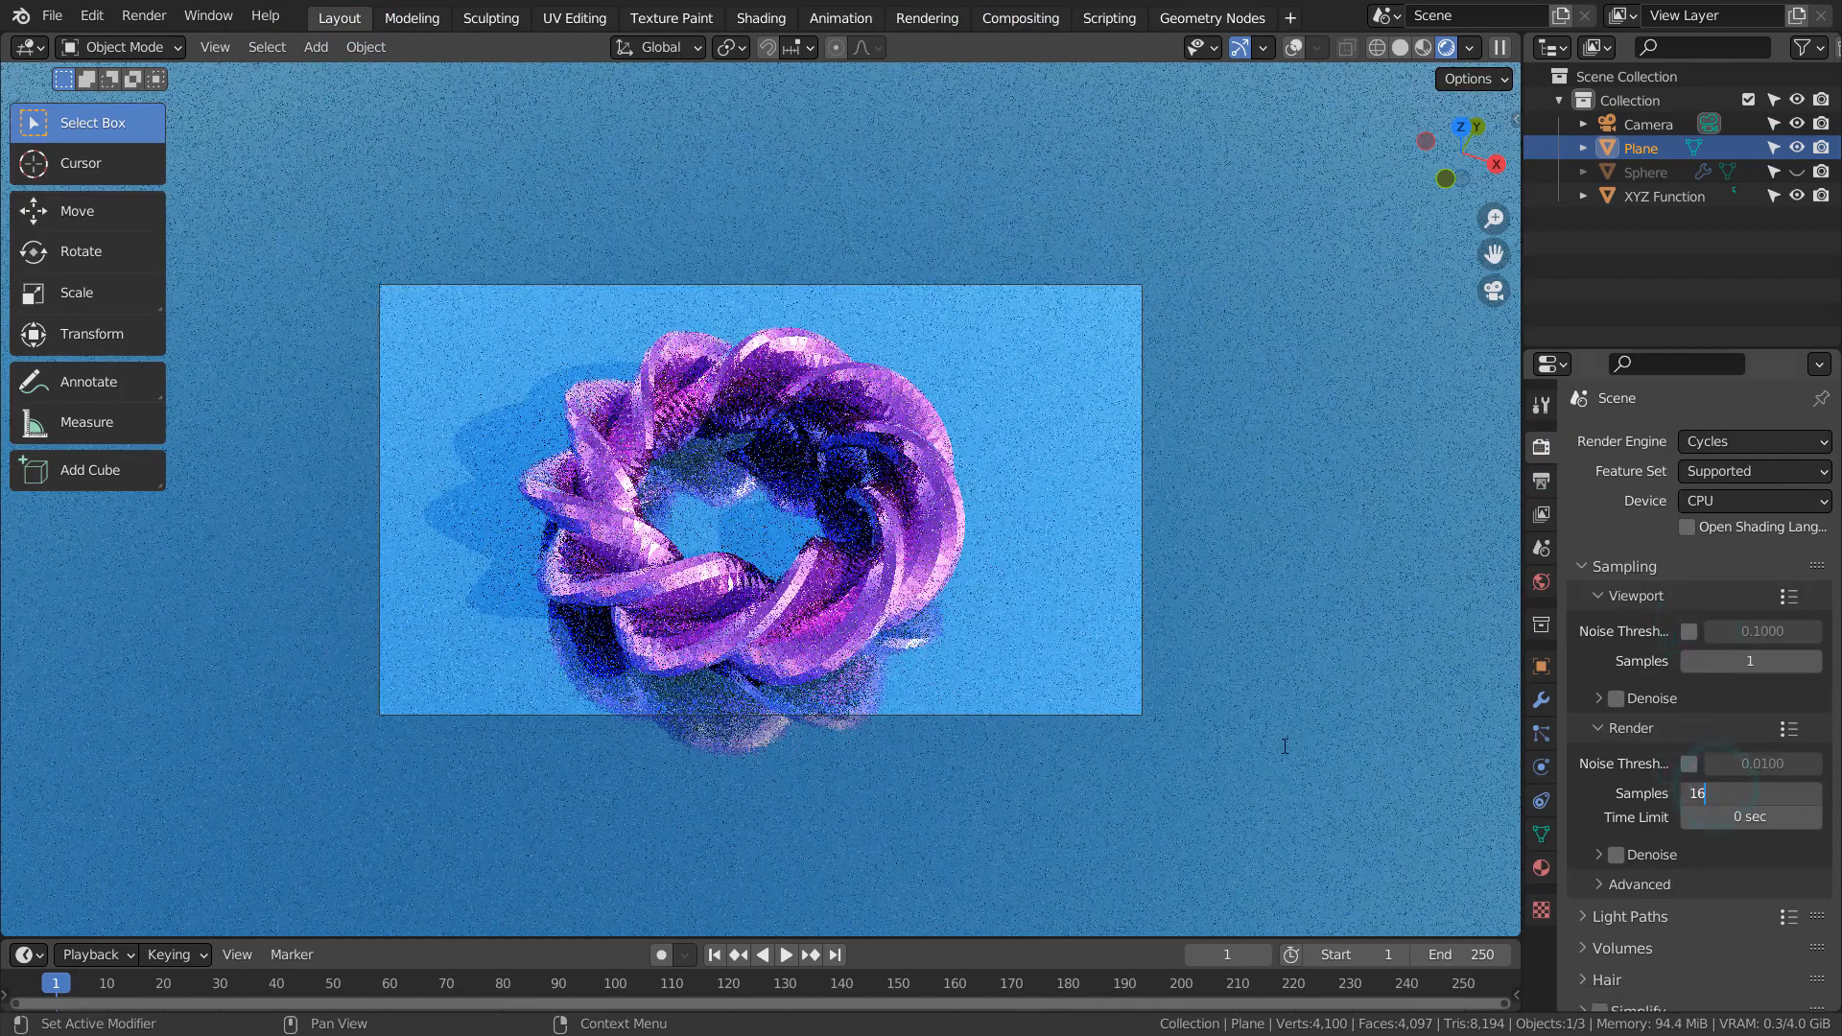
pyautogui.click(1283, 745)
# Step: With the viewport in Solid shading, save the file and render the current frame
pyautogui.click(1396, 52)
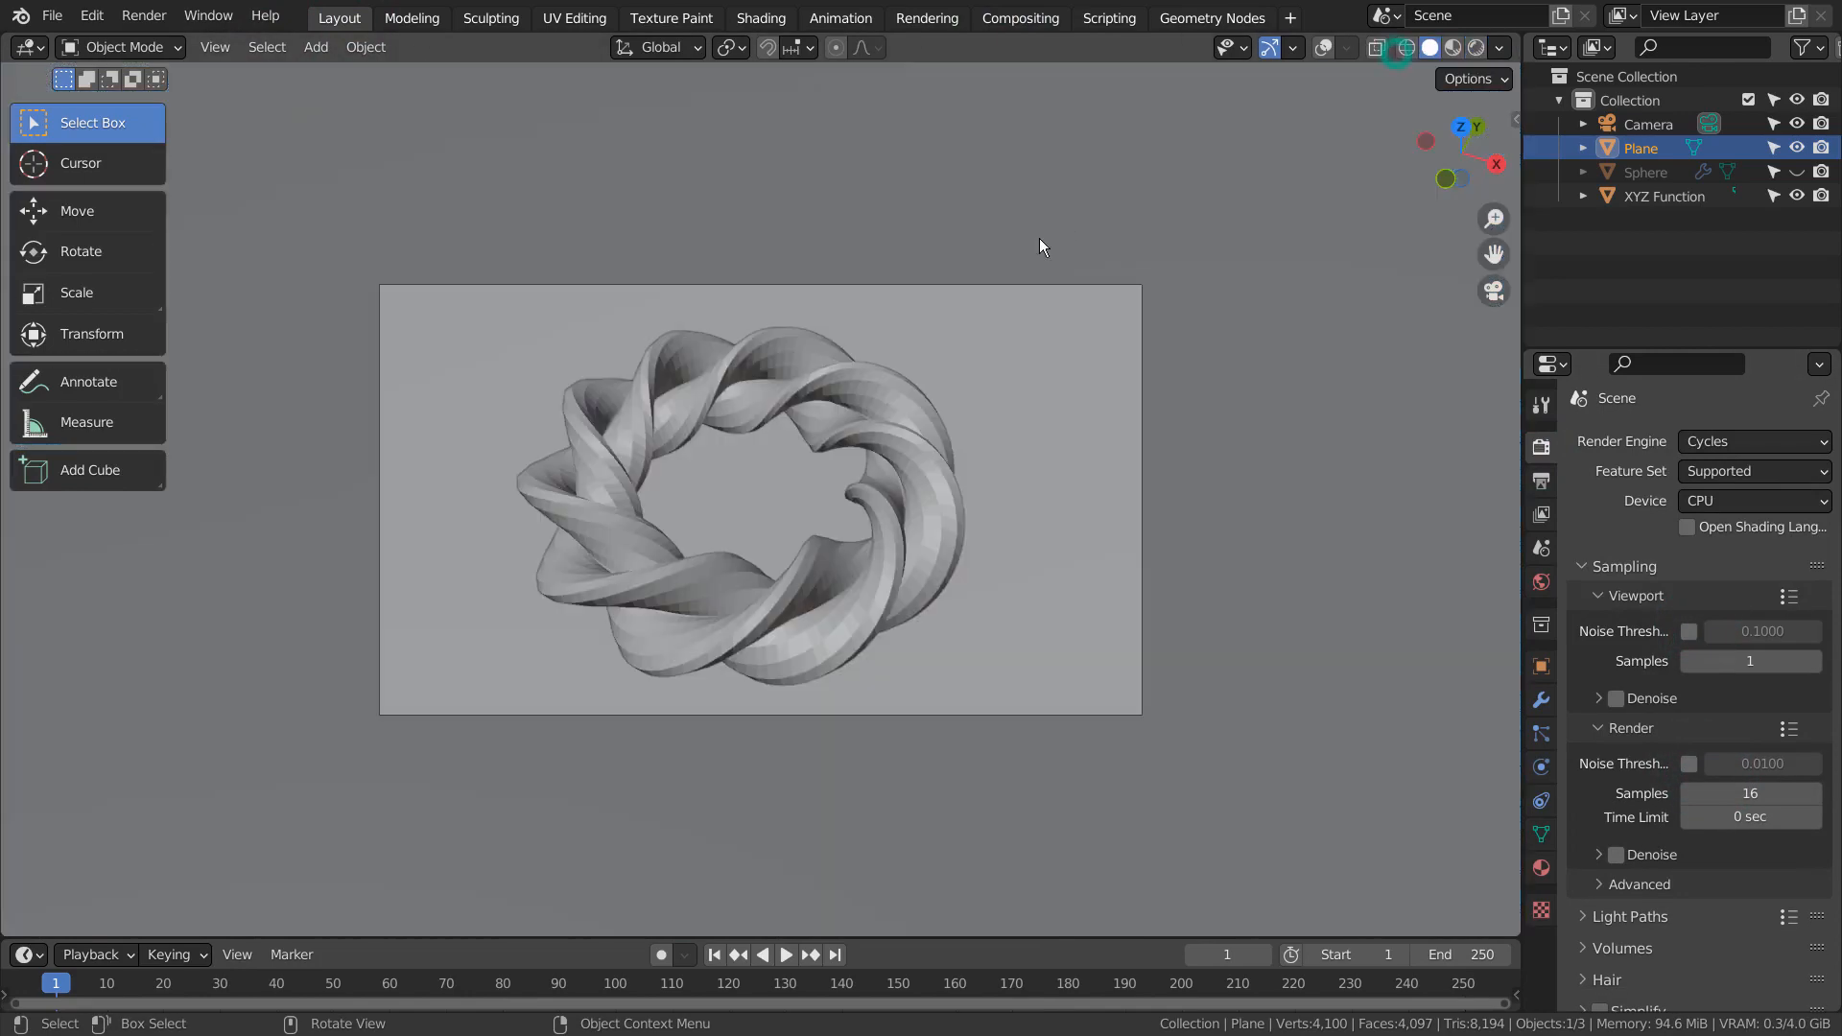
pyautogui.hotkey('ctrl', 's')
pyautogui.press('F12')
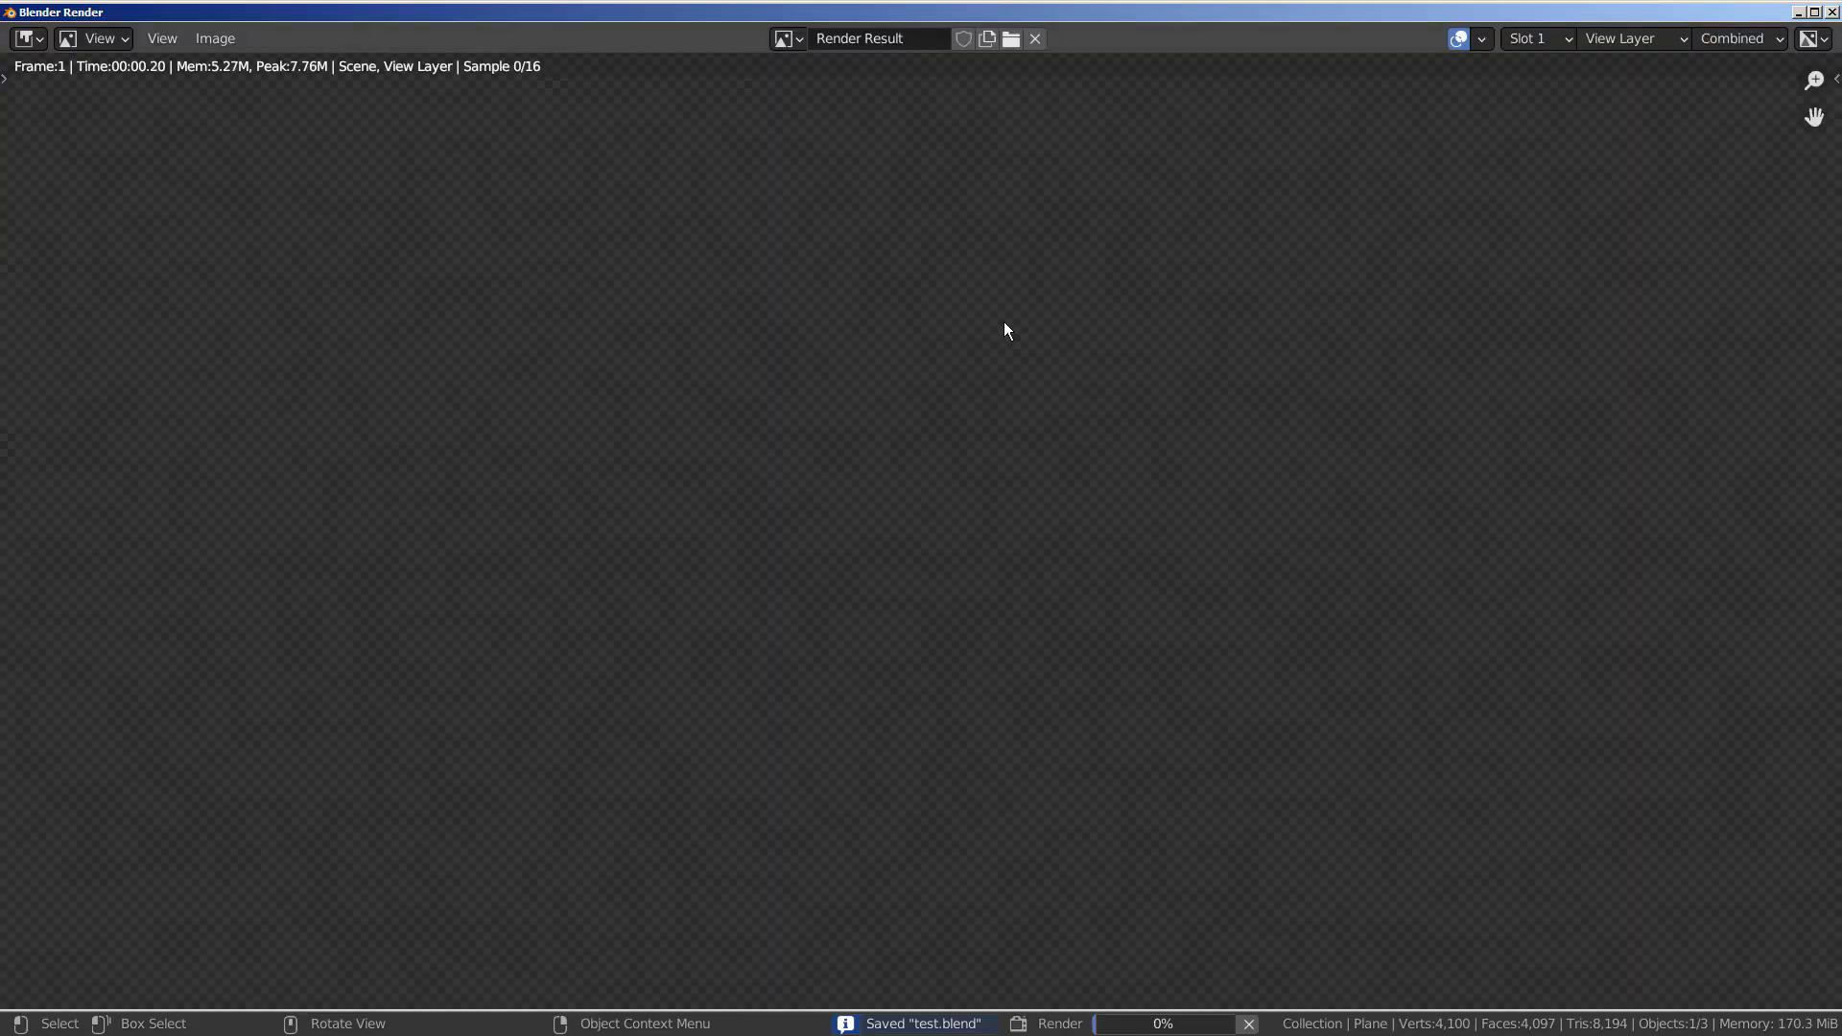